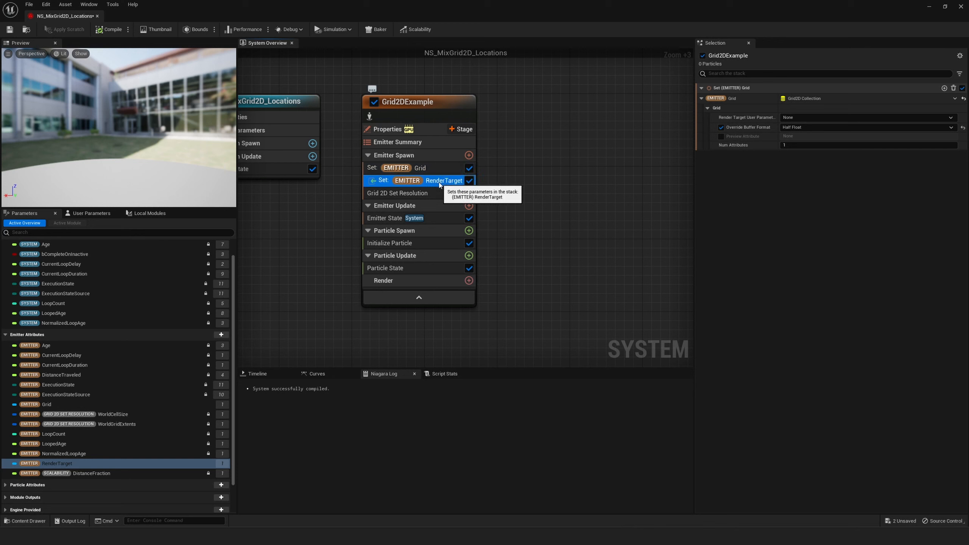
- Set the size of the emitter's RenderTarget to 256 by 256
click(807, 116)
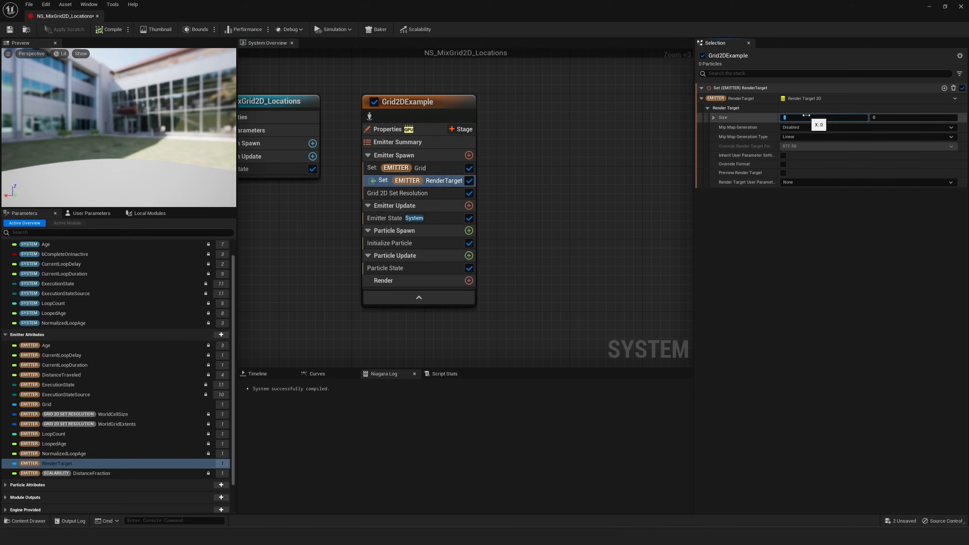
text(256)
key(Tab)
text(256)
key(Tab)
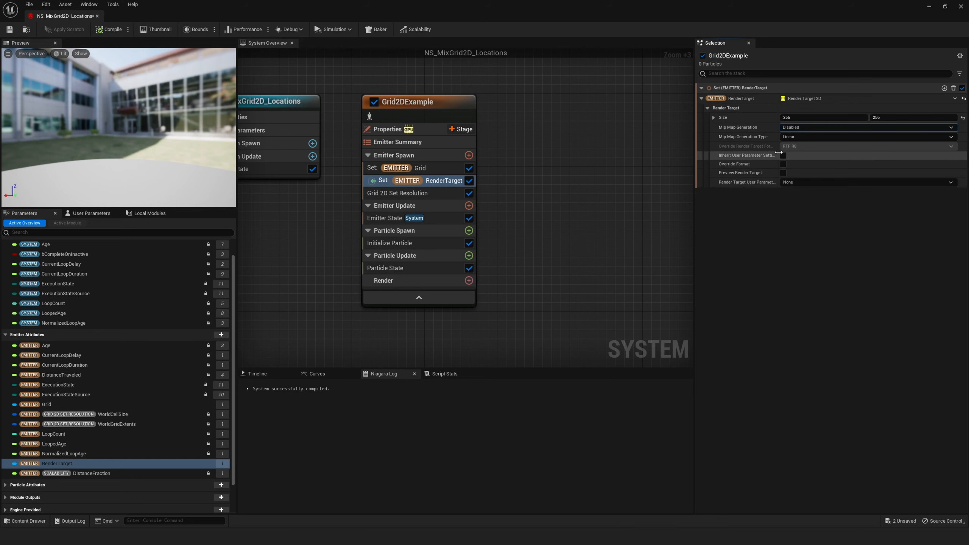
- Bind the RenderTarget's Render Target User Parameter to the user parameter TextureRenderTarget
drag(778, 152, 795, 152)
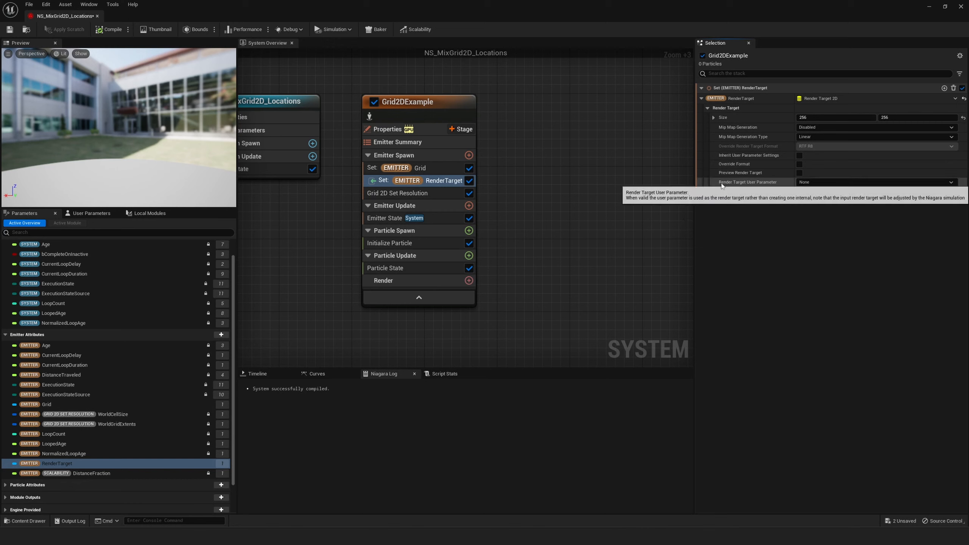
click(816, 182)
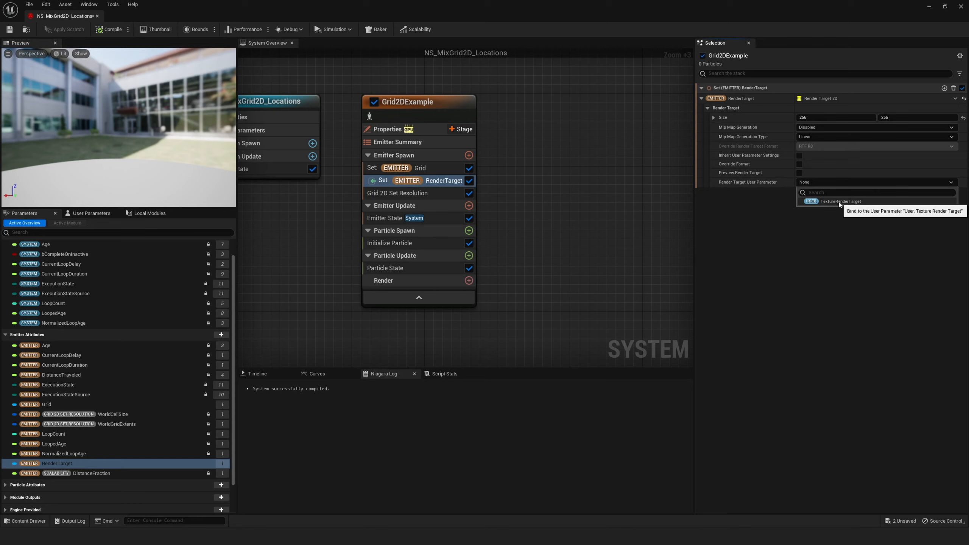
click(837, 202)
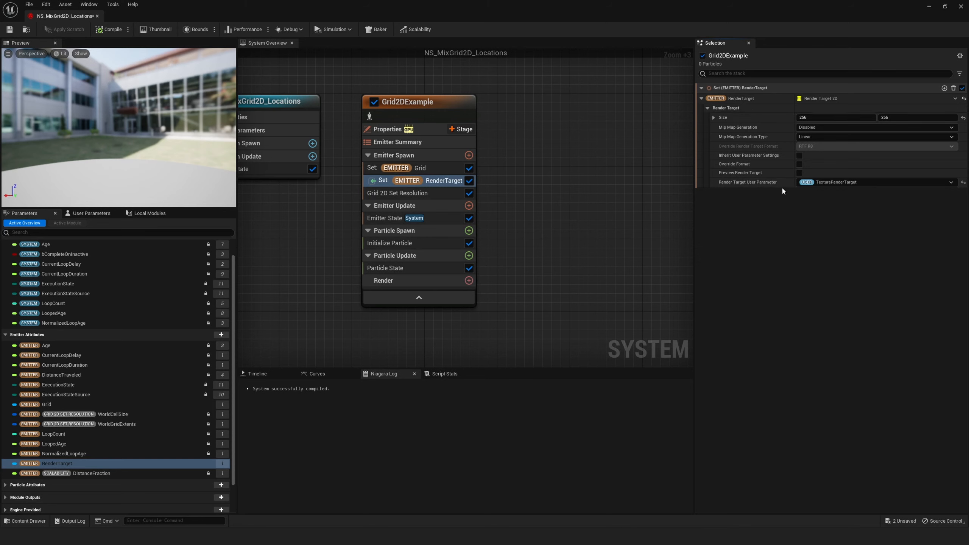
drag(481, 5, 901, 475)
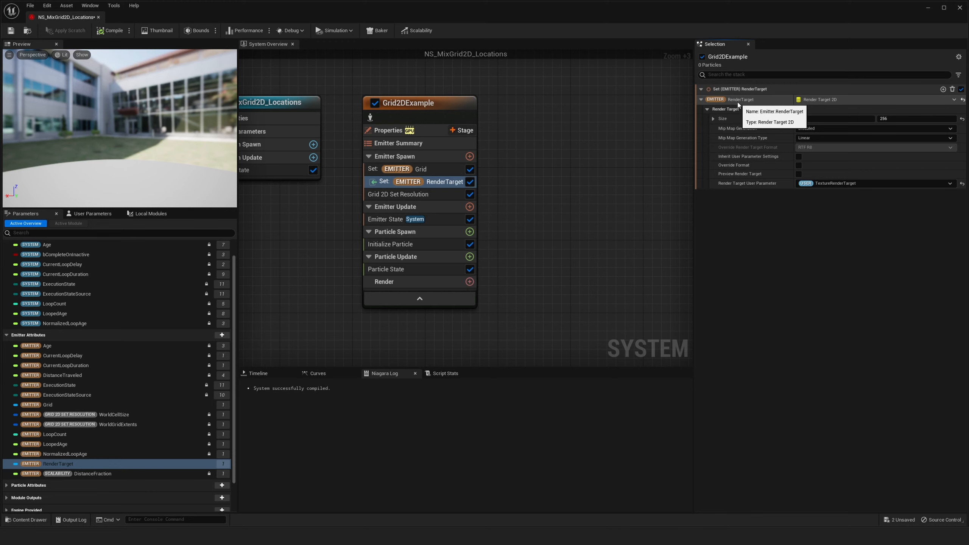
- Link the Grid 2D Set Resolution module's Grid input to the emitter's Grid attribute and set NumCellsX and NumCellsY to 256
click(423, 194)
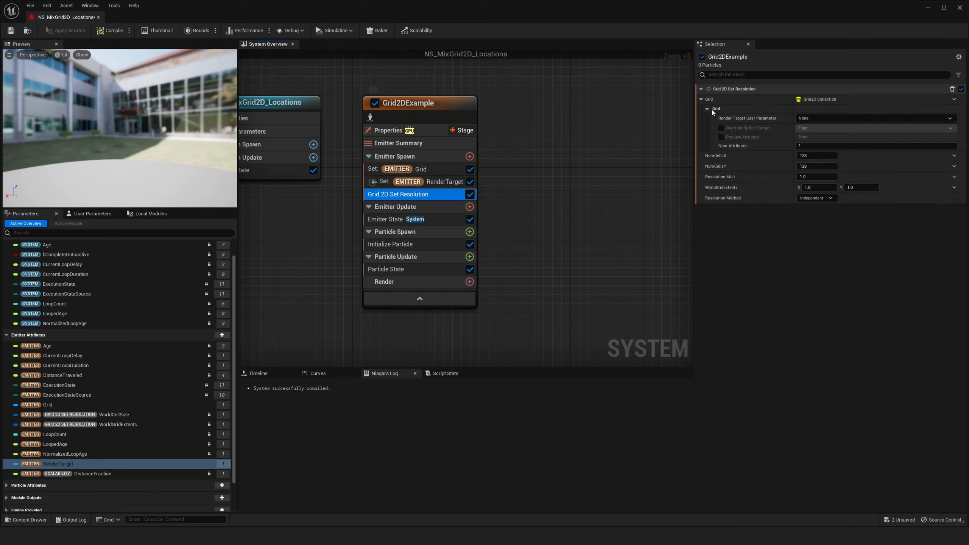
click(47, 405)
drag(48, 405, 832, 98)
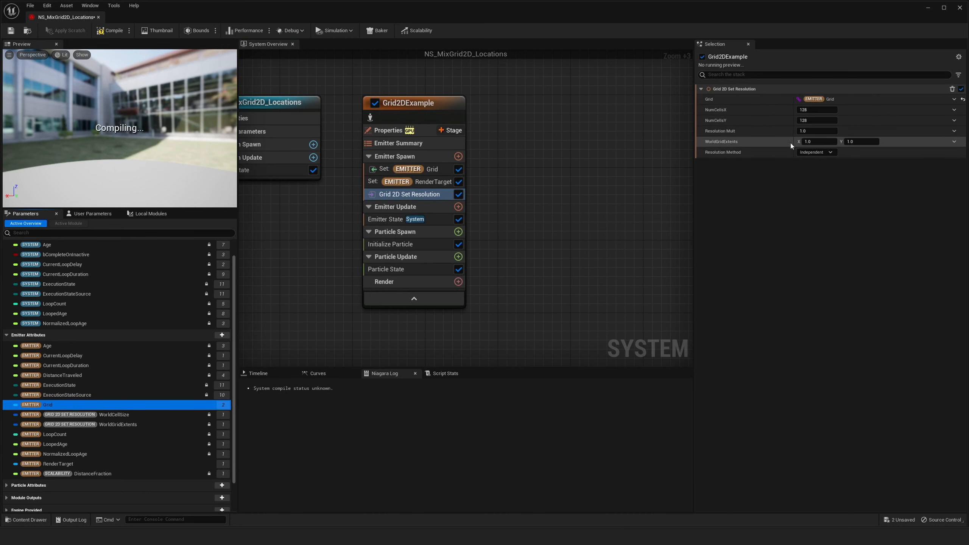
click(820, 111)
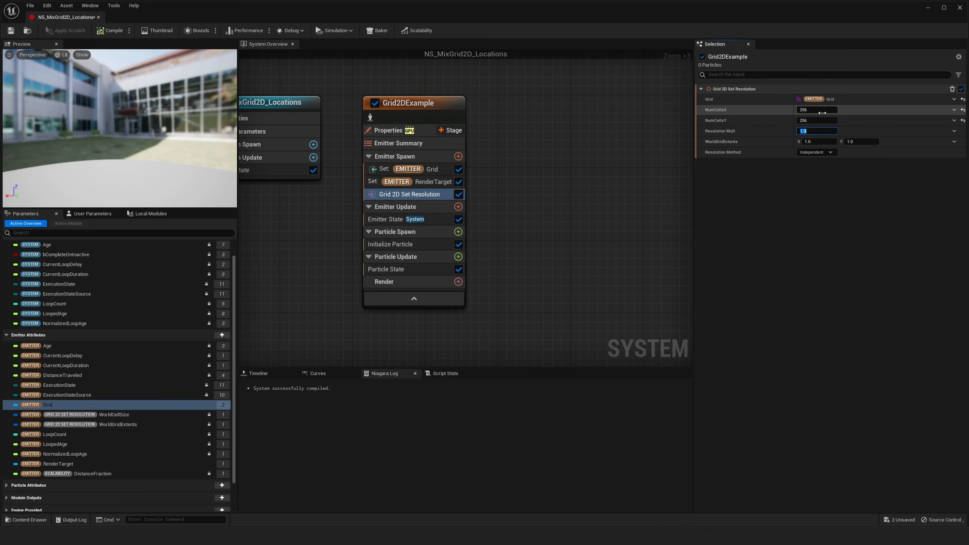
- Add a Generic Simulation Stage to the Grid2DExample emitter
right_drag(526, 127, 461, 125)
click(436, 123)
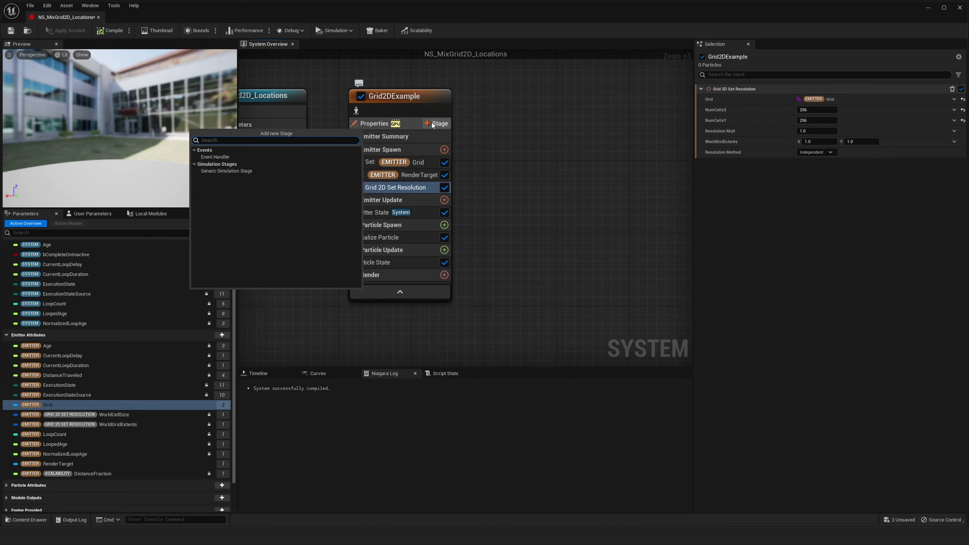
click(213, 171)
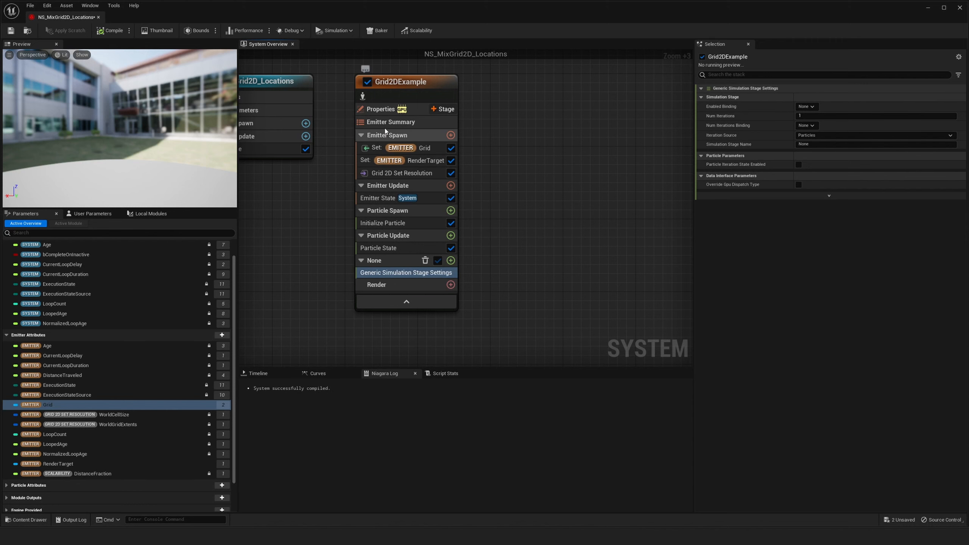
click(381, 236)
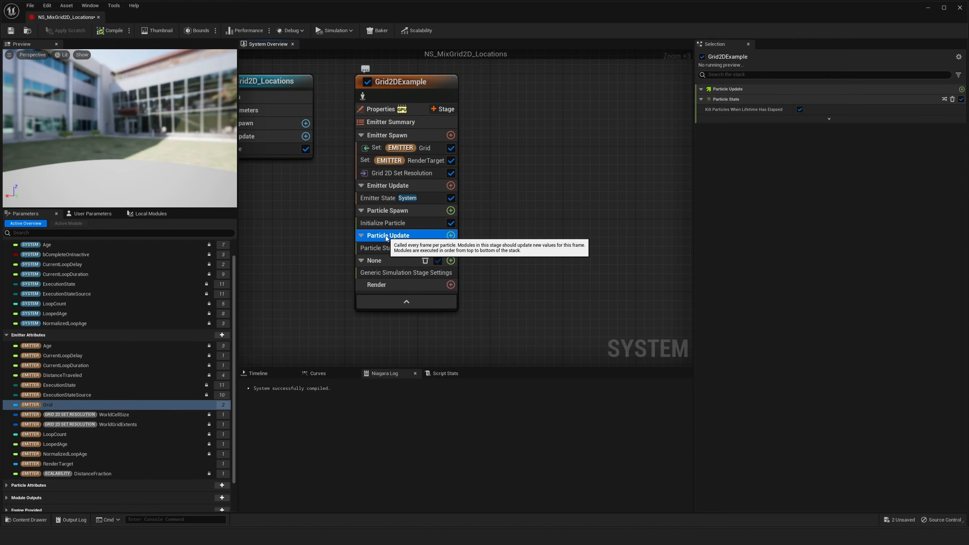
right_drag(312, 208, 319, 211)
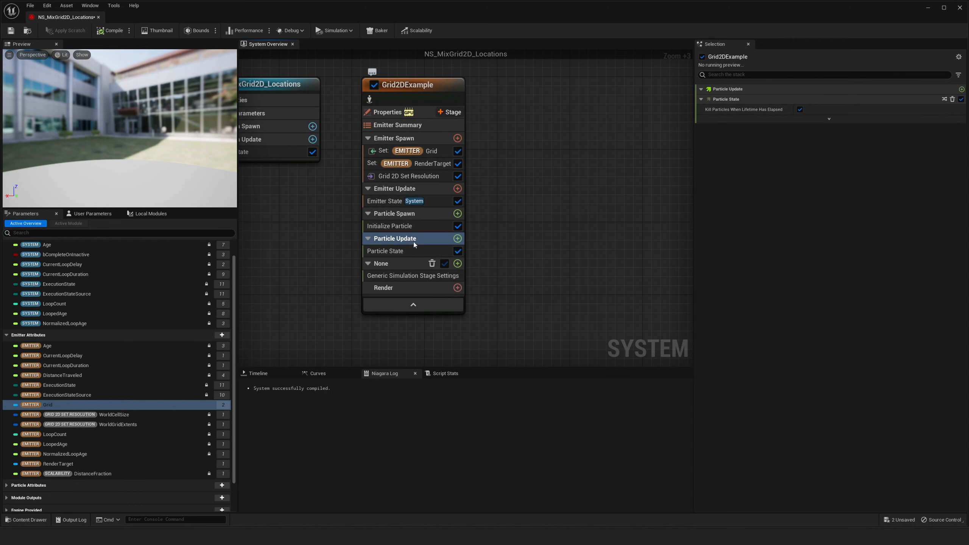
click(419, 252)
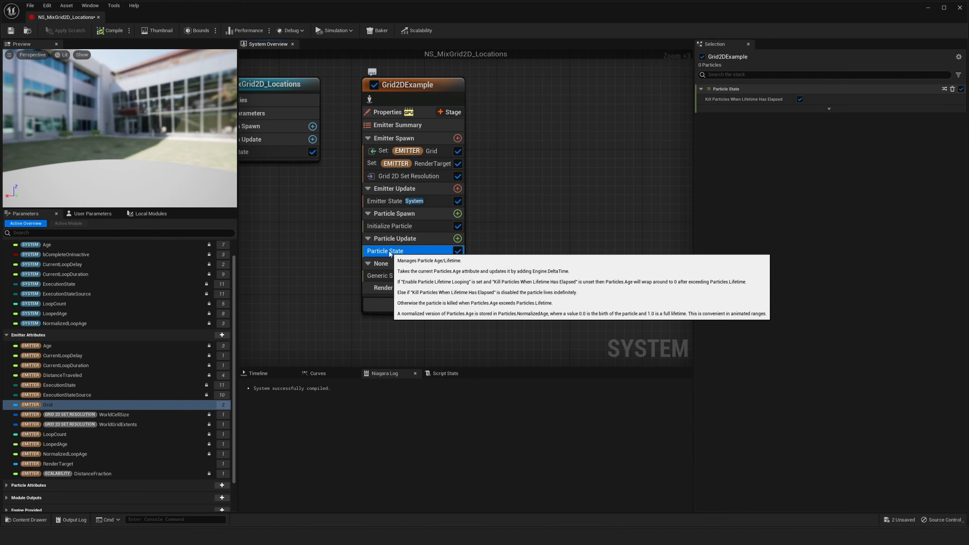
right_drag(499, 247, 505, 237)
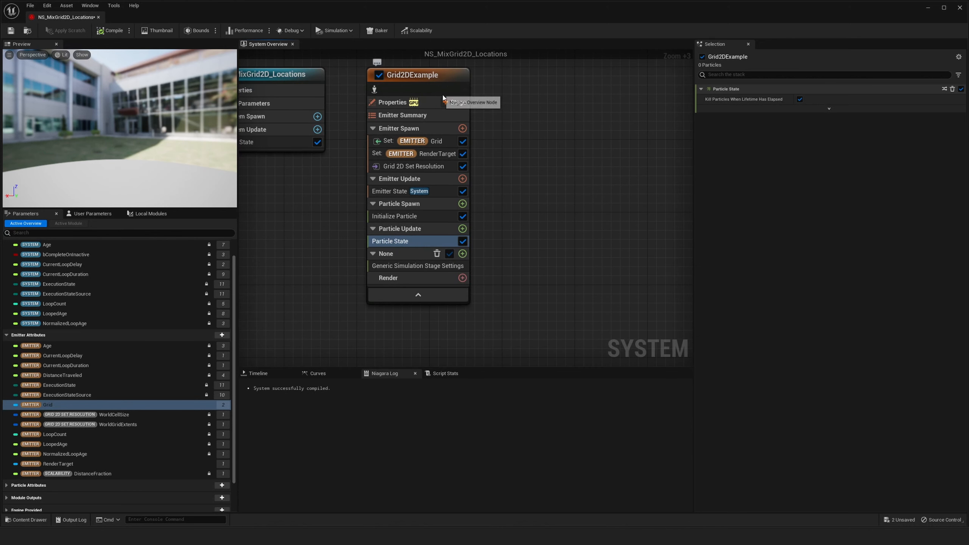
click(454, 102)
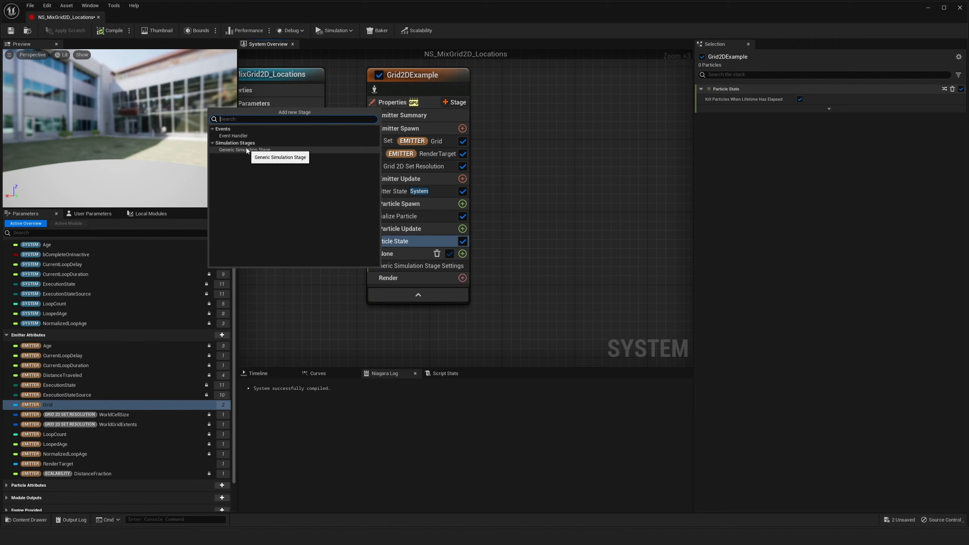
click(543, 199)
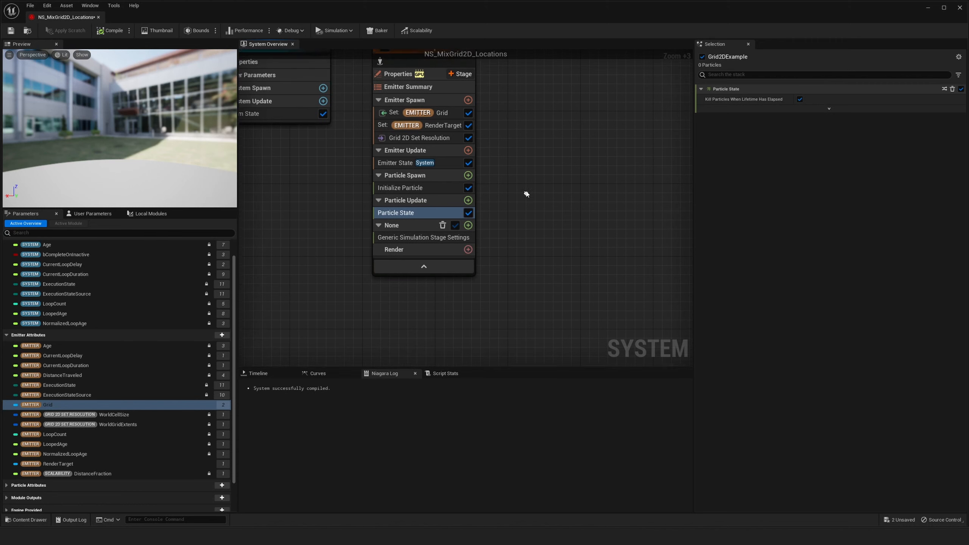
- Name the new simulation stage WriteToGrid
click(409, 225)
click(837, 155)
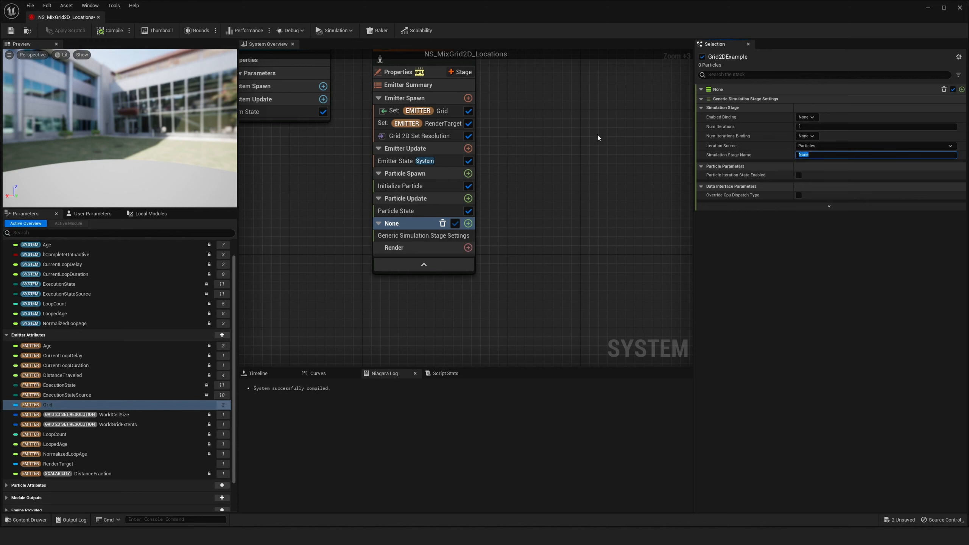
text(WriteToGrid)
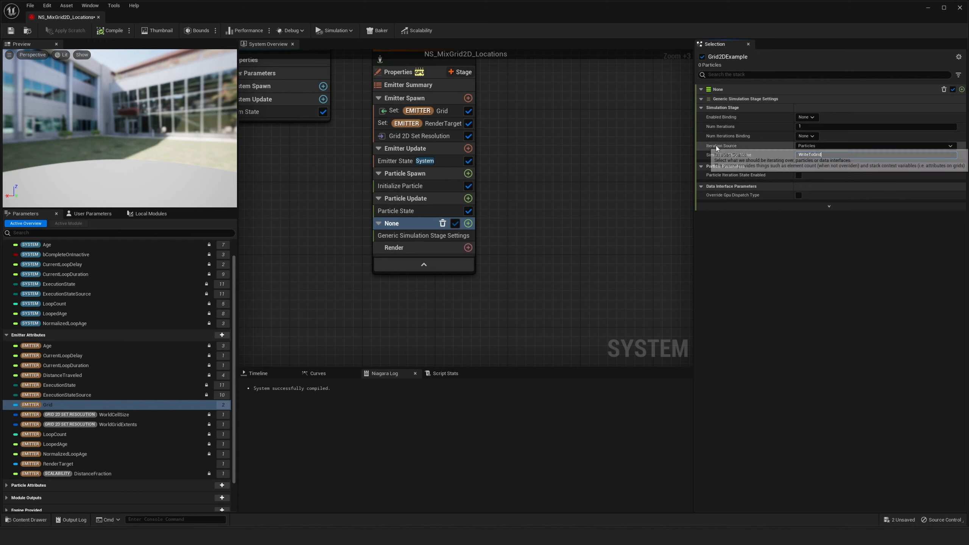
key(Return)
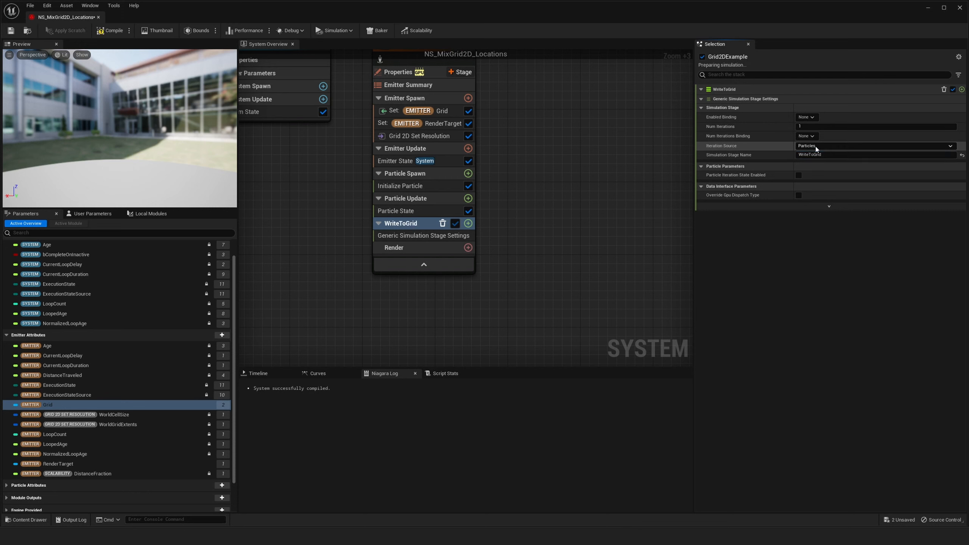
- Set the WriteToGrid stage's iteration source to Data Interface and choose the emitter's Grid as its data interface
click(807, 147)
click(805, 161)
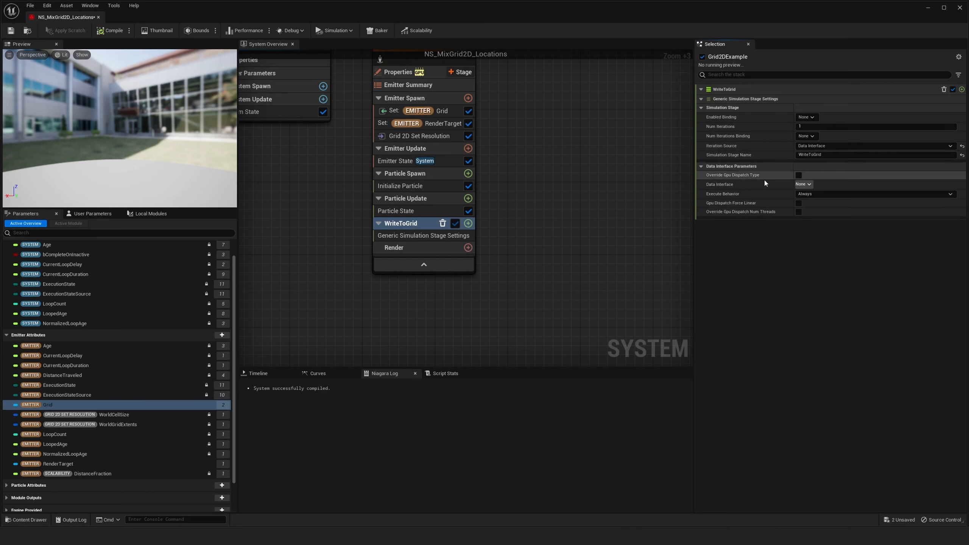
click(806, 185)
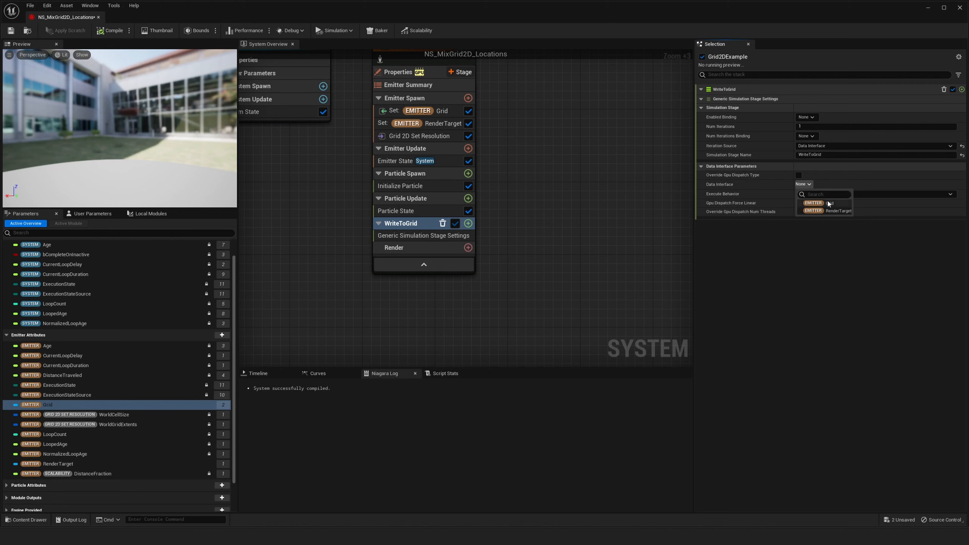
click(837, 206)
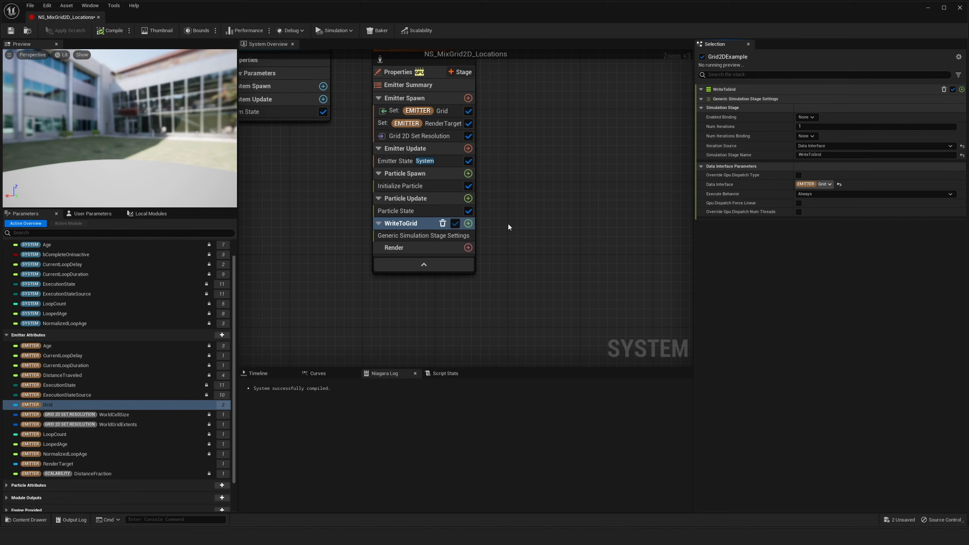
mouse_move(514, 205)
right_down()
mouse_move(522, 199)
mouse_move(519, 217)
right_up()
click(412, 249)
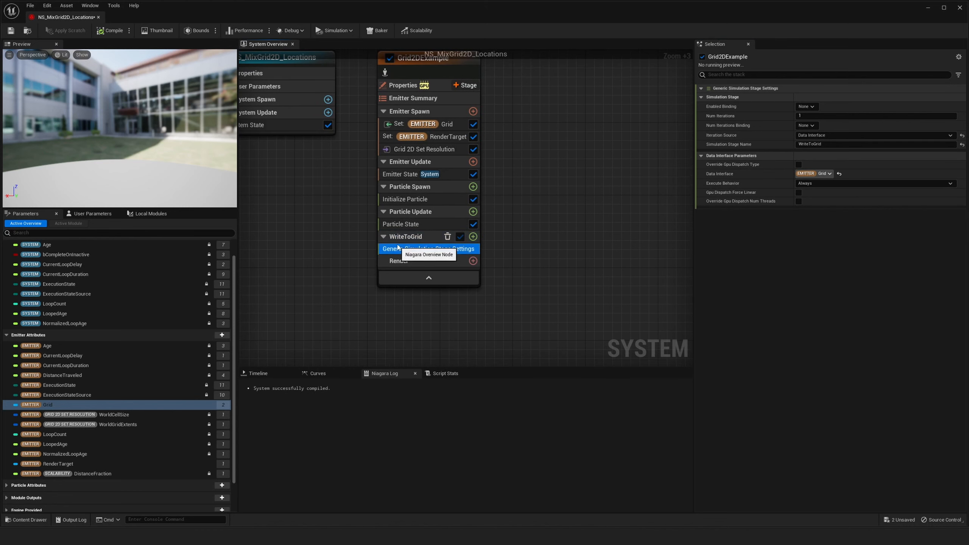
click(413, 249)
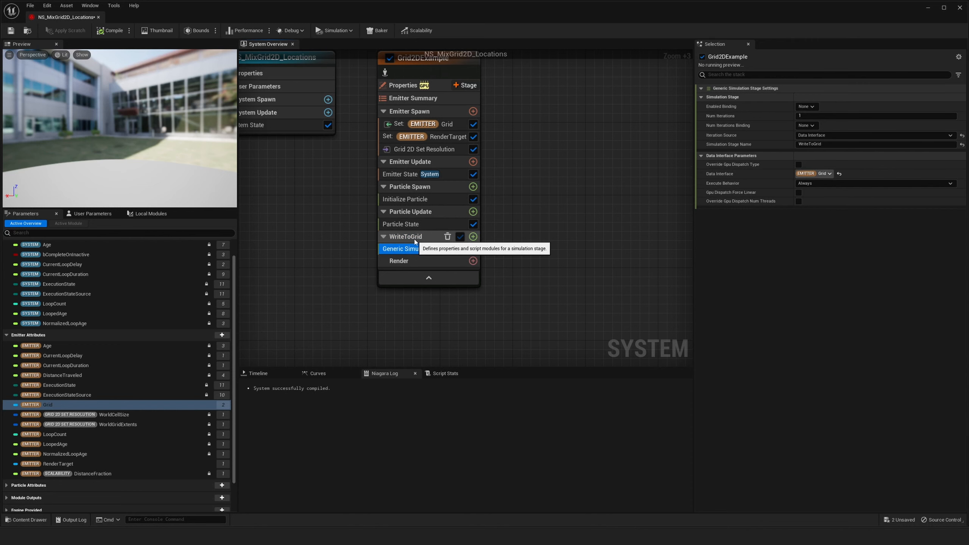
- Add another Generic Simulation Stage to the emitter and name it WriteToTexture
click(465, 97)
click(295, 146)
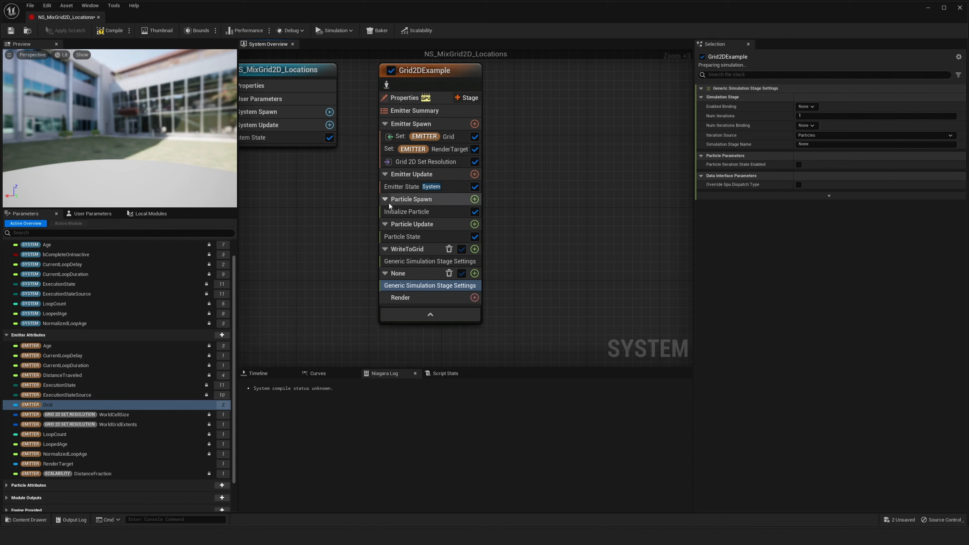
click(419, 273)
click(821, 155)
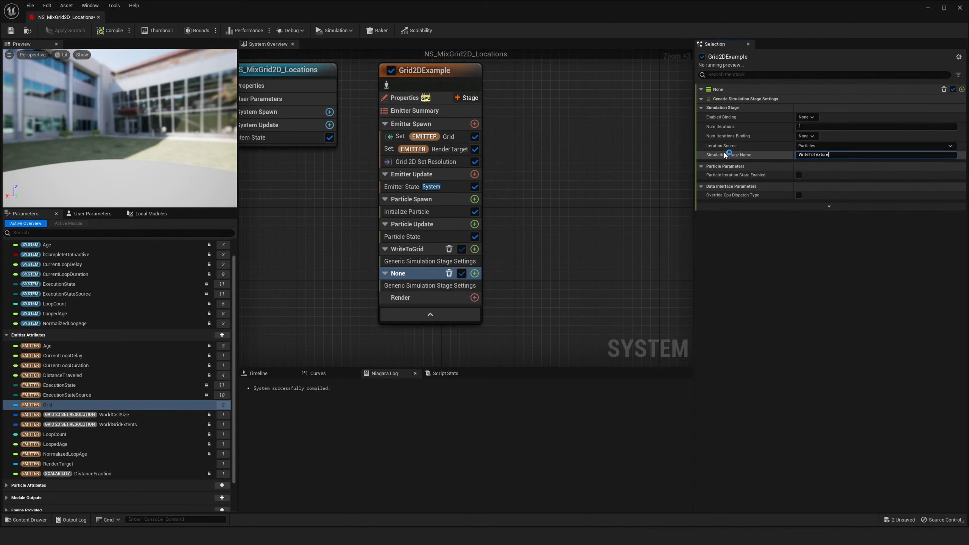
key(Return)
- Set the WriteToTexture stage's iteration source to Data Interface and choose the emitter's RenderTarget as its data interface
click(823, 146)
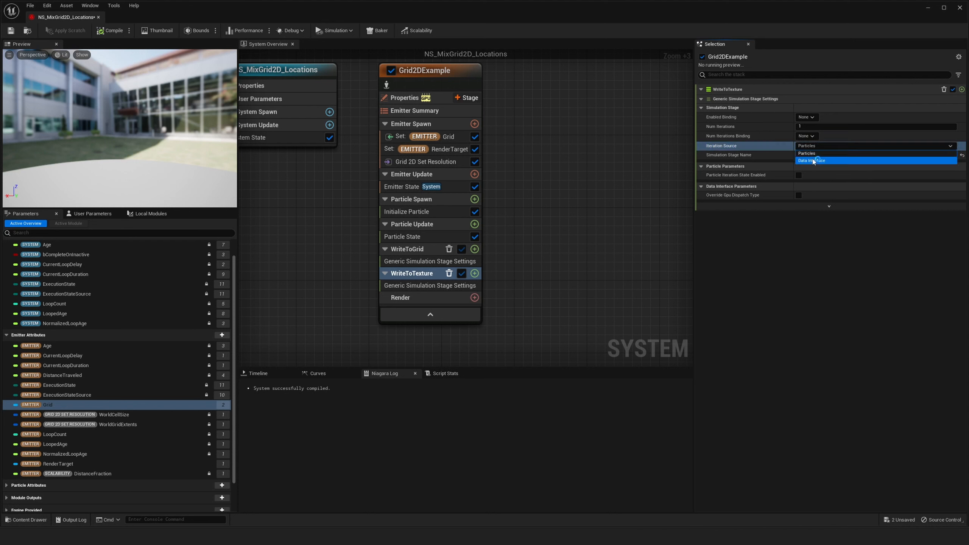
click(813, 160)
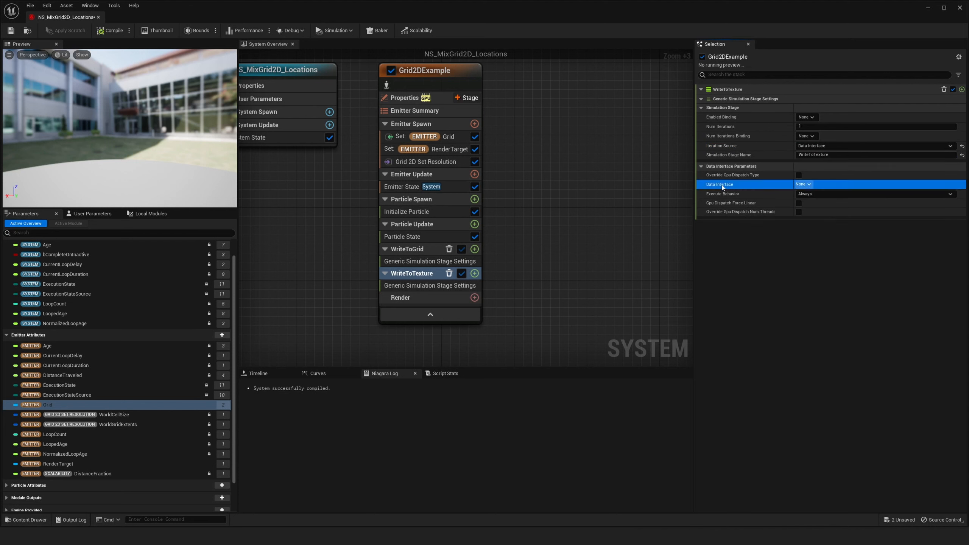
click(803, 183)
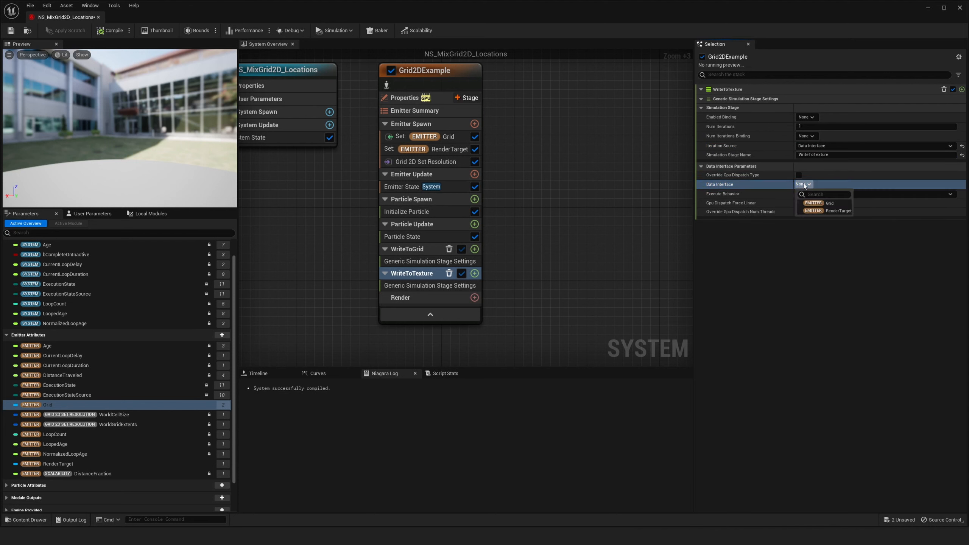
click(828, 211)
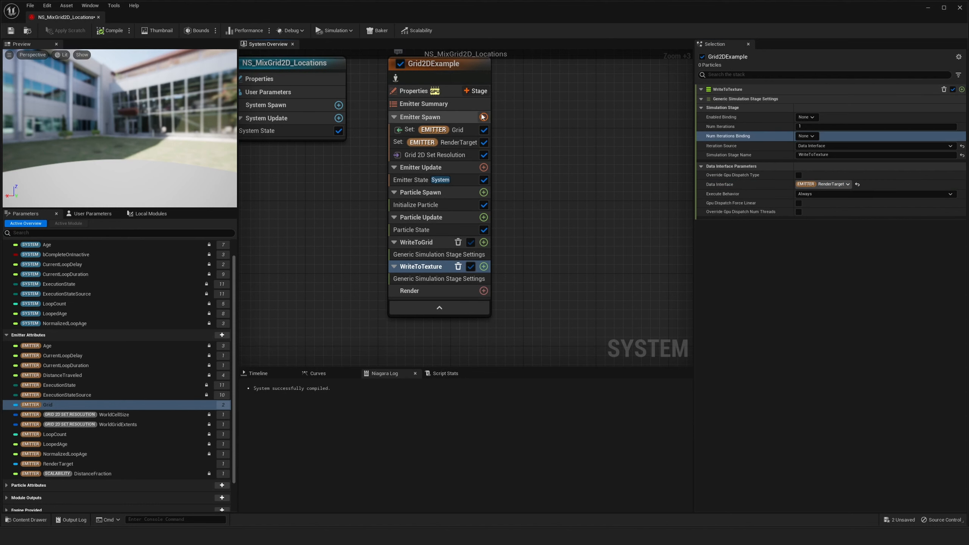
- Add a third Generic Simulation Stage and move it above the WriteToGrid stage
click(474, 91)
click(279, 137)
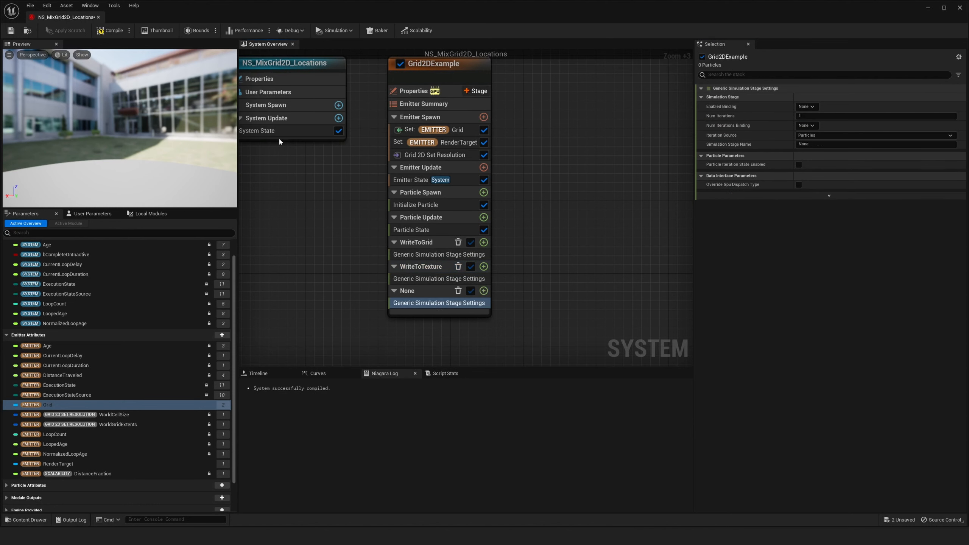
drag(402, 289, 414, 242)
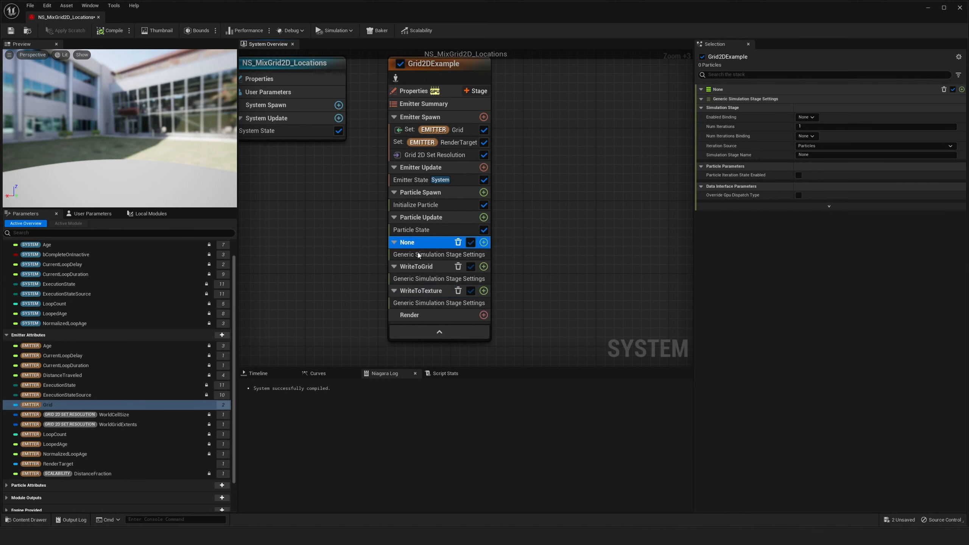
- Name the simulation stage above WriteToGrid Initialize
click(821, 154)
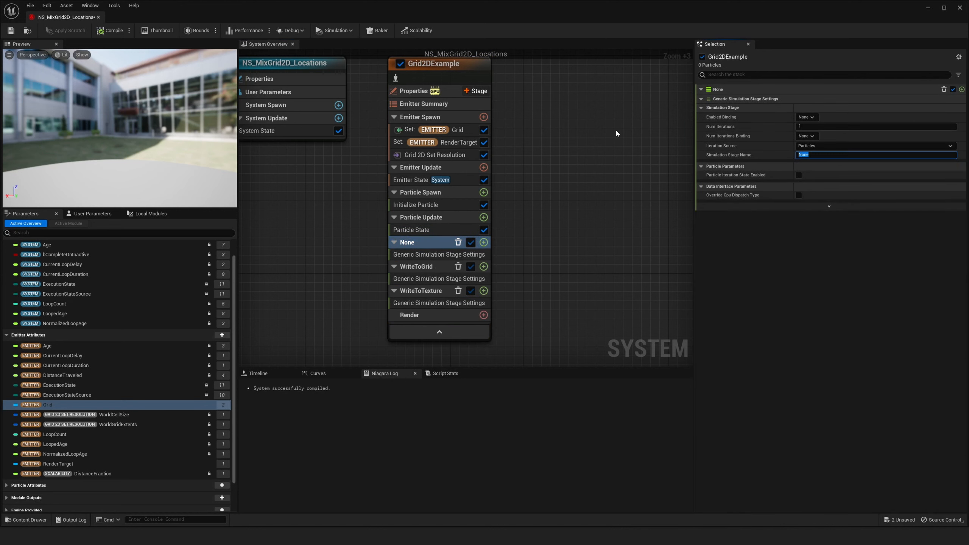
text(Intiializeize)
key(Return)
- Set the Initialize stage's iteration source to Data Interface and choose the emitter's Grid as its data interface
right_drag(590, 132, 609, 120)
click(445, 229)
click(436, 220)
click(434, 231)
click(811, 144)
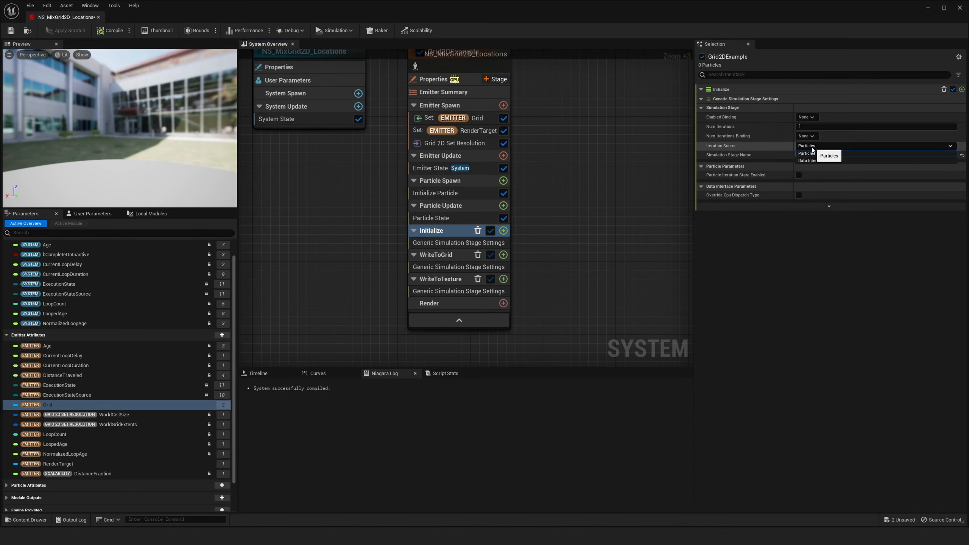
click(809, 161)
click(804, 185)
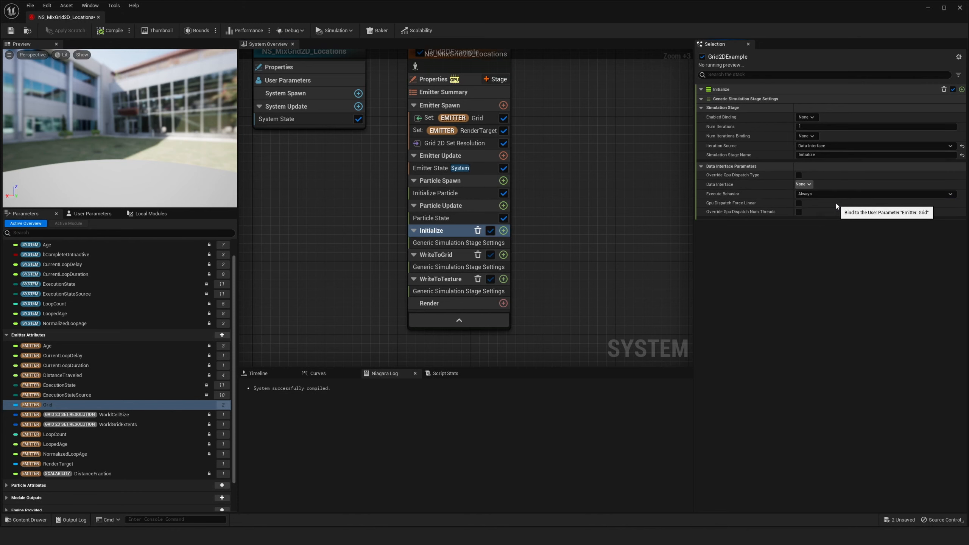
right_drag(624, 201, 633, 193)
right_drag(335, 150, 298, 133)
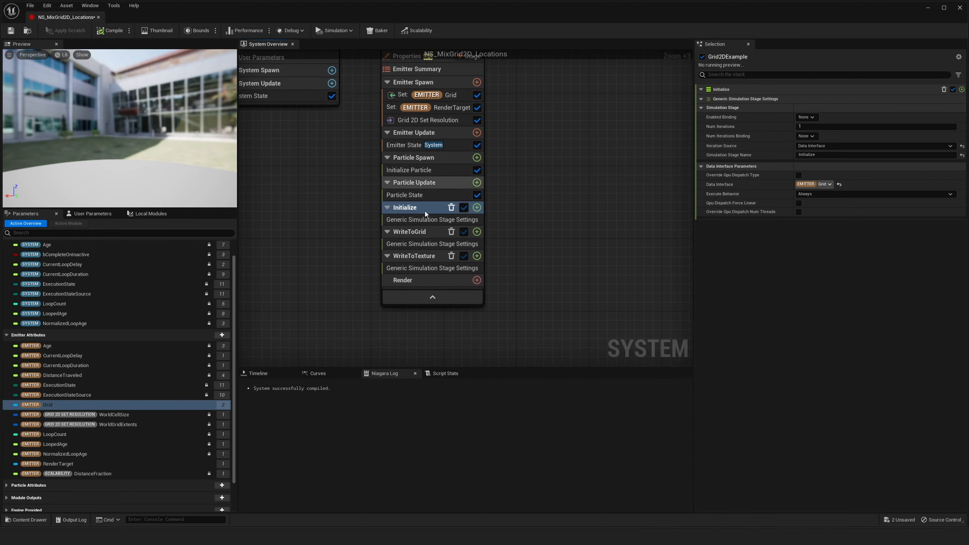
right_drag(327, 168, 321, 183)
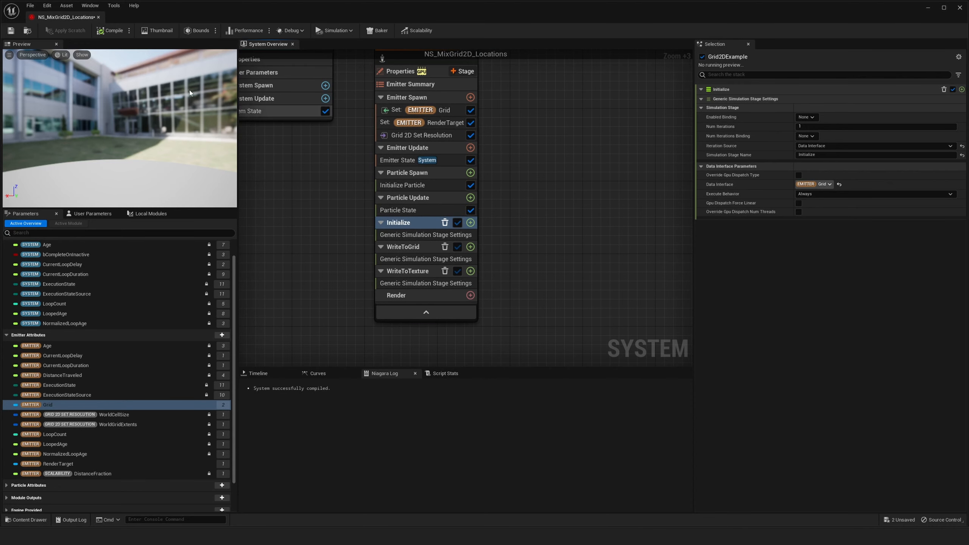
- Save the NS_MixGrid2D_Locations system
key(ctrl+s)
right_drag(552, 176, 556, 198)
right_drag(560, 154, 585, 138)
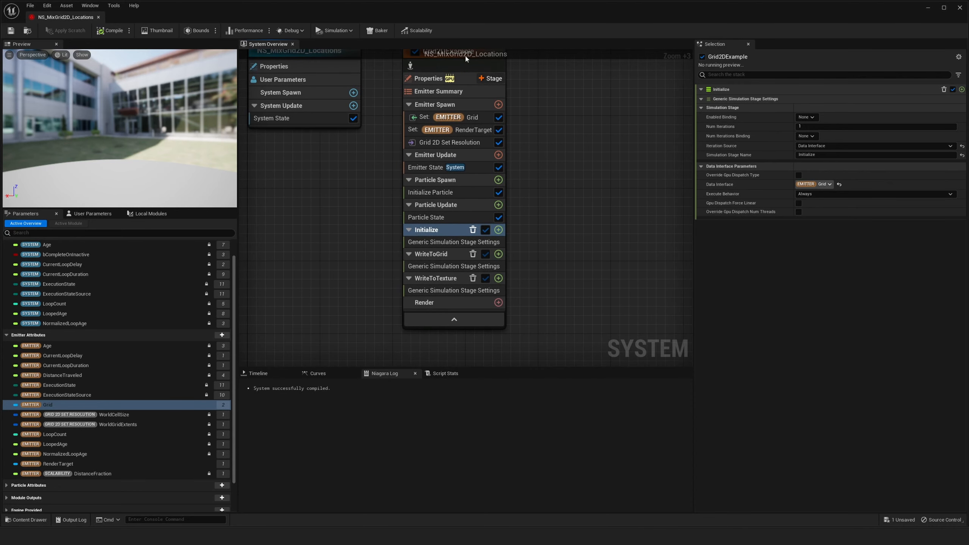
mouse_move(562, 255)
right_down()
mouse_move(565, 230)
mouse_move(554, 238)
right_up()
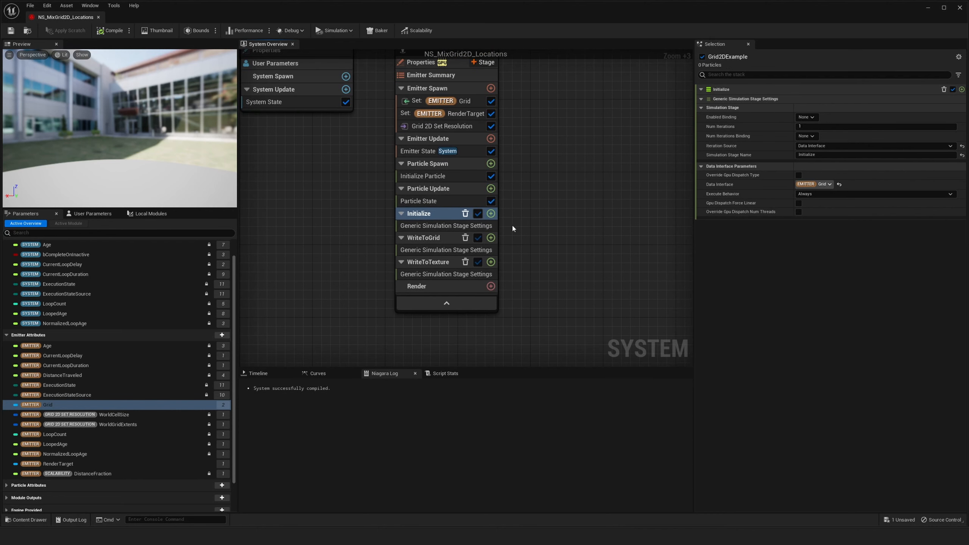
- Add a new scratch pad module to the WriteToGrid simulation stage
click(490, 238)
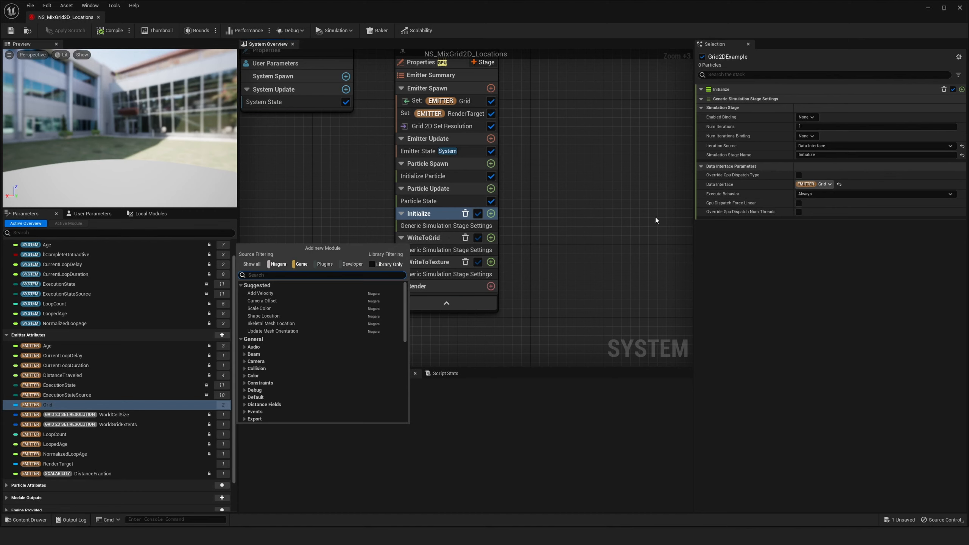
click(439, 237)
click(491, 238)
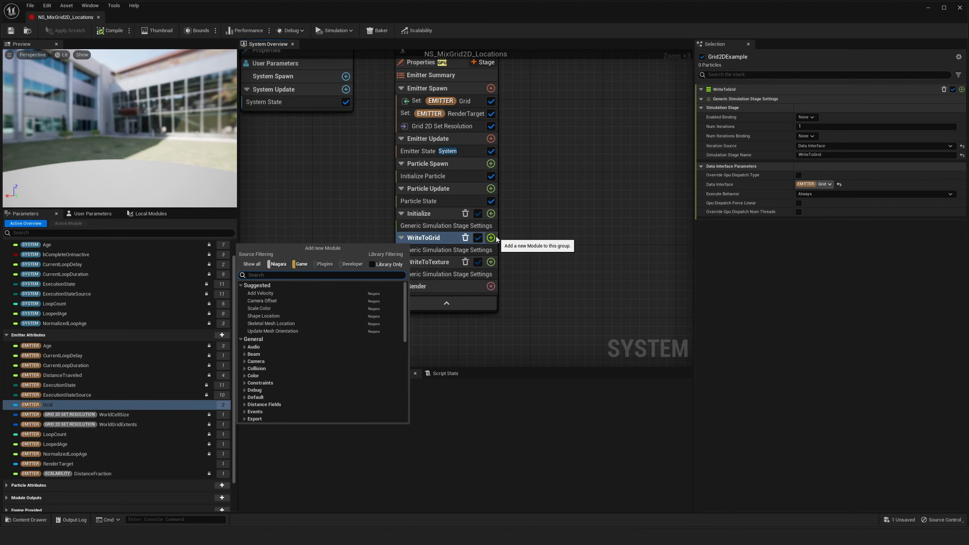
text(new Scra)
key(Return)
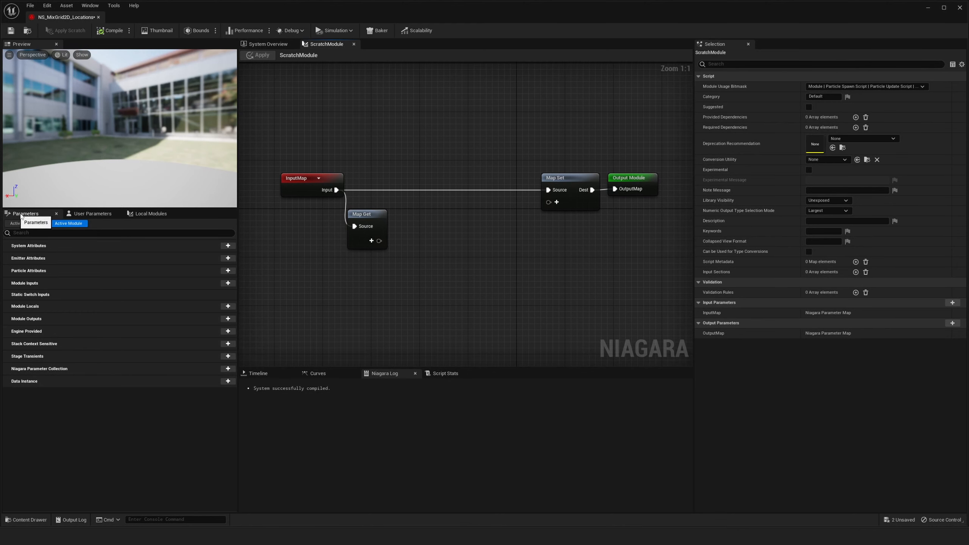
- Rename the new scratch module WriteToGrid in the list of local modules
click(82, 214)
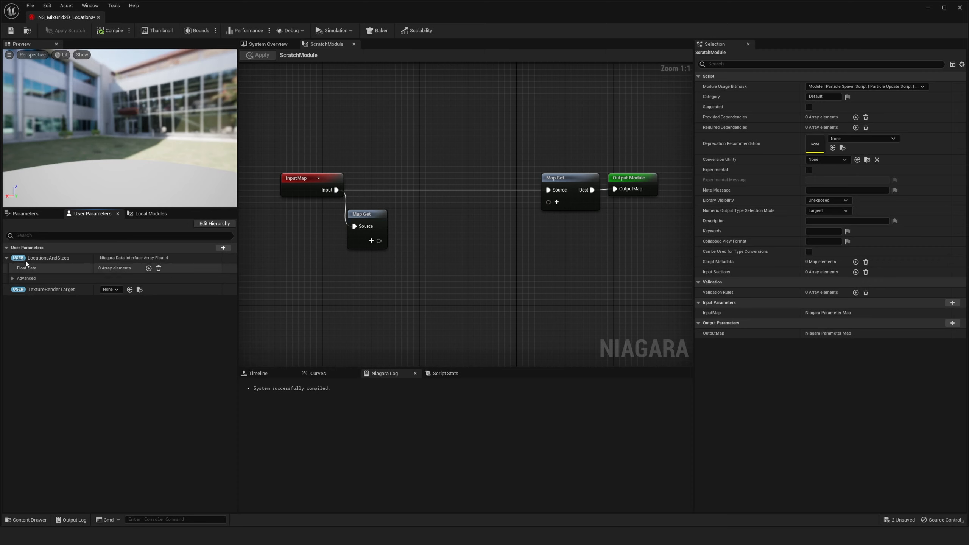
click(7, 259)
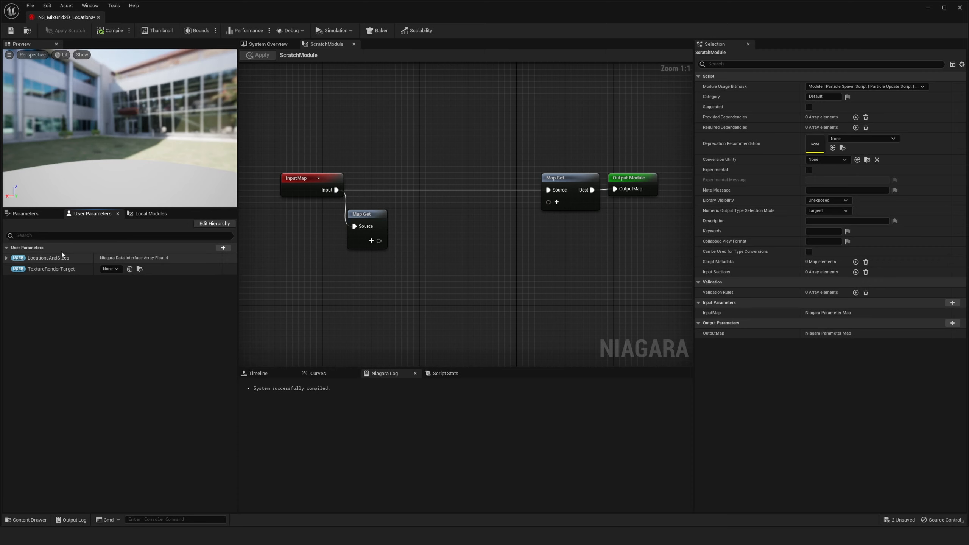
click(151, 214)
click(91, 253)
click(85, 263)
click(38, 254)
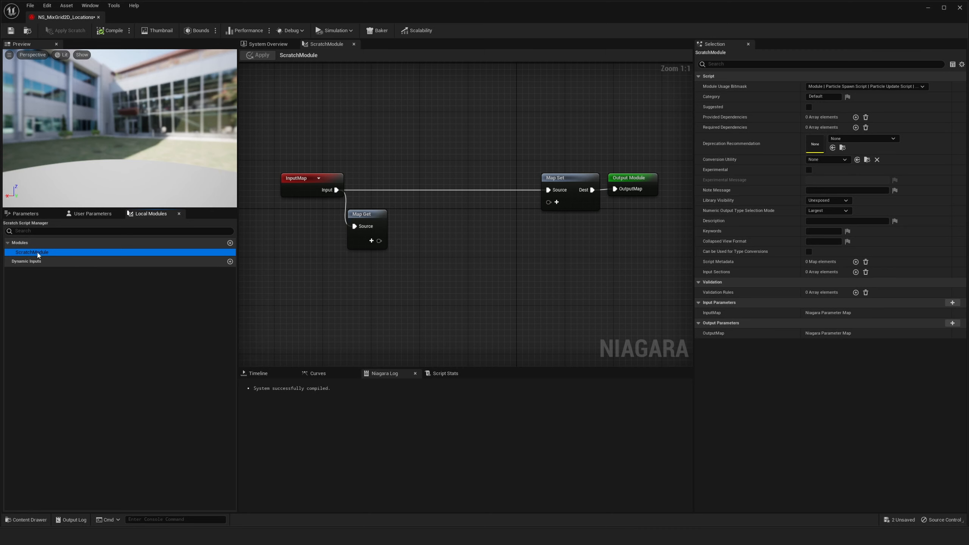
click(43, 253)
click(46, 254)
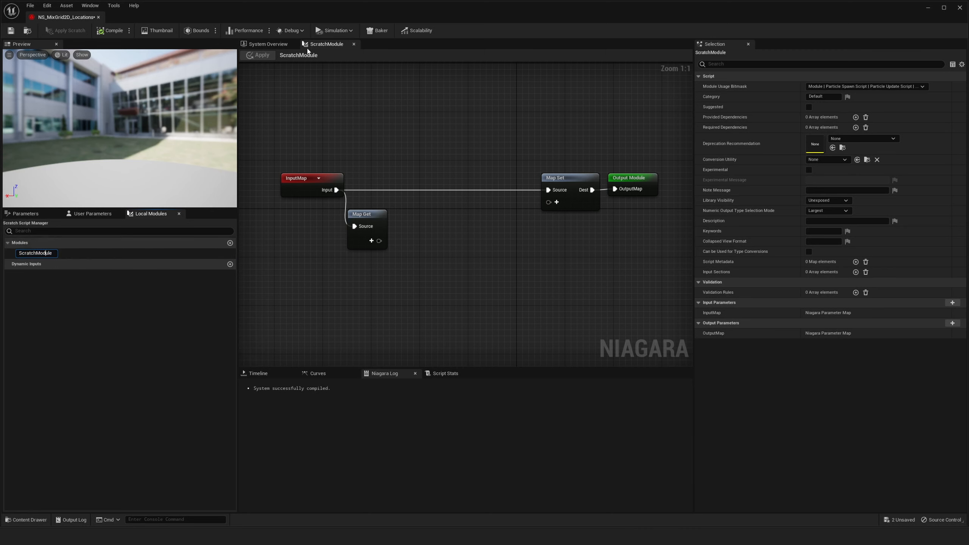
double_click(41, 254)
text(W)
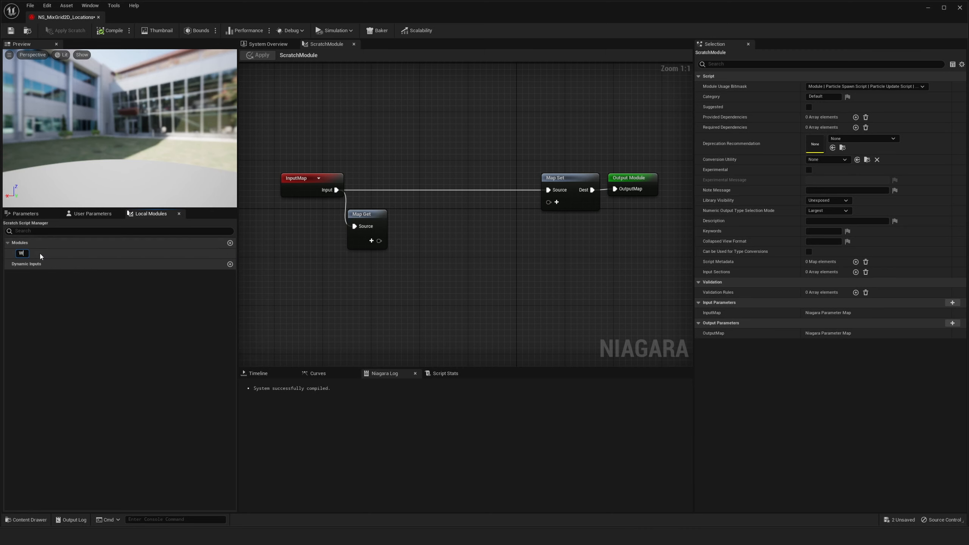
text(riteToGrid)
key(Return)
- Add a new scratch pad module to the WriteToTexture stage and name it WriteToTexture
click(269, 44)
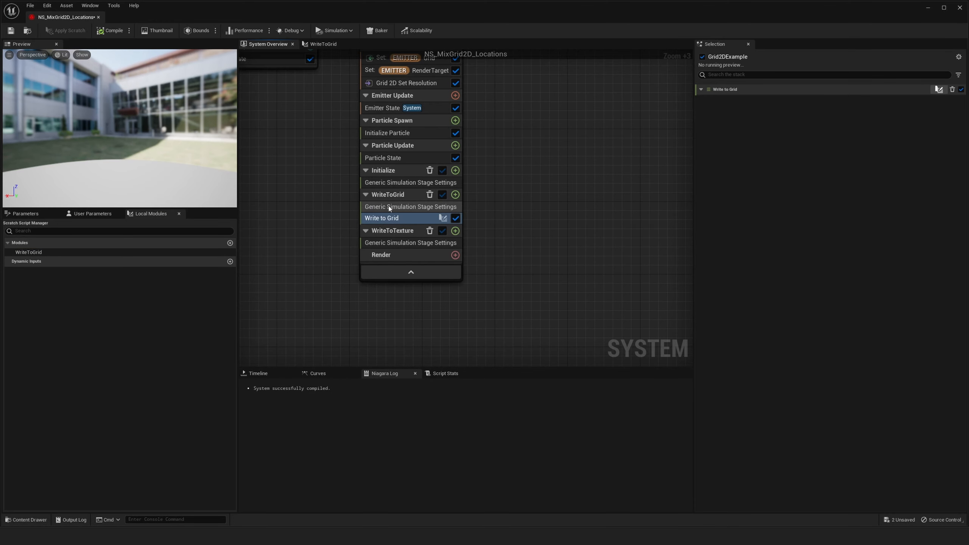
click(388, 195)
click(387, 221)
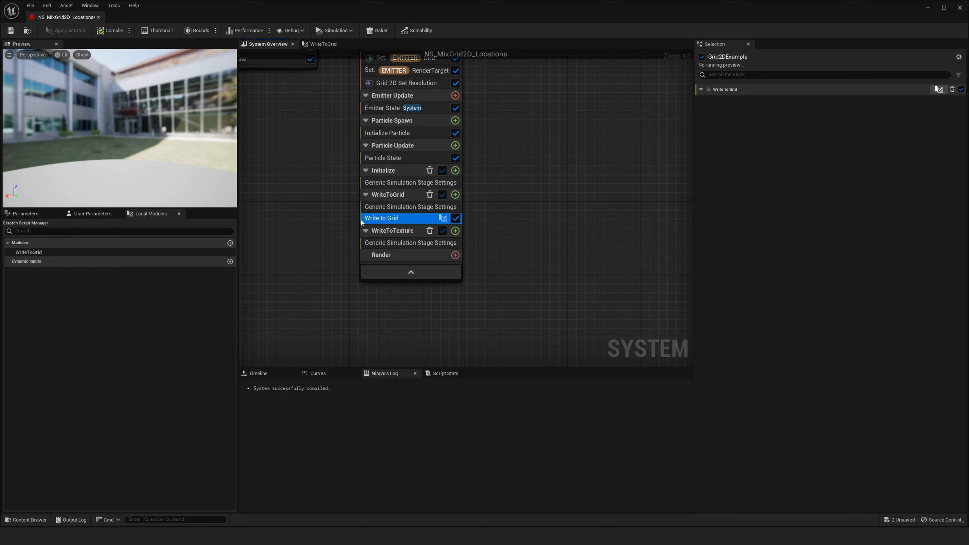
click(457, 234)
click(455, 231)
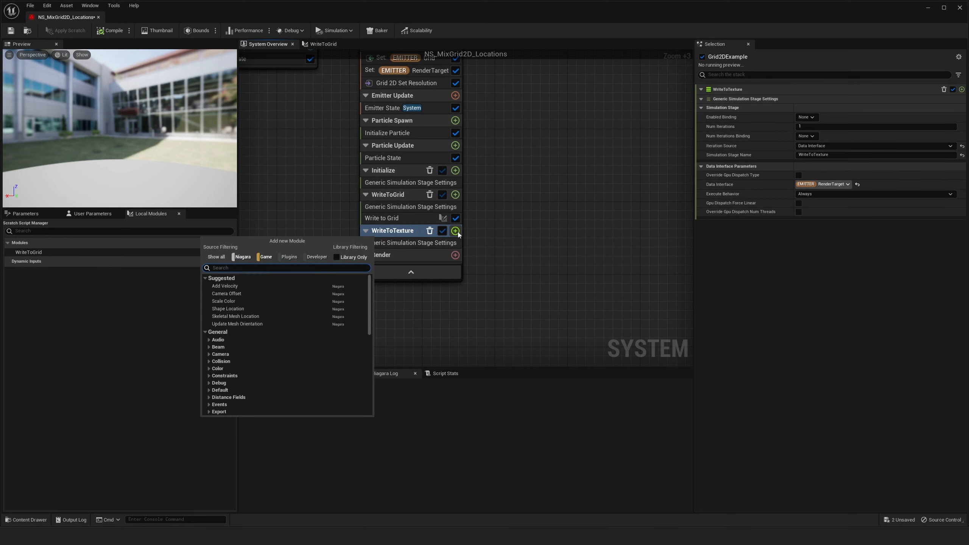
text(new)
key(Return)
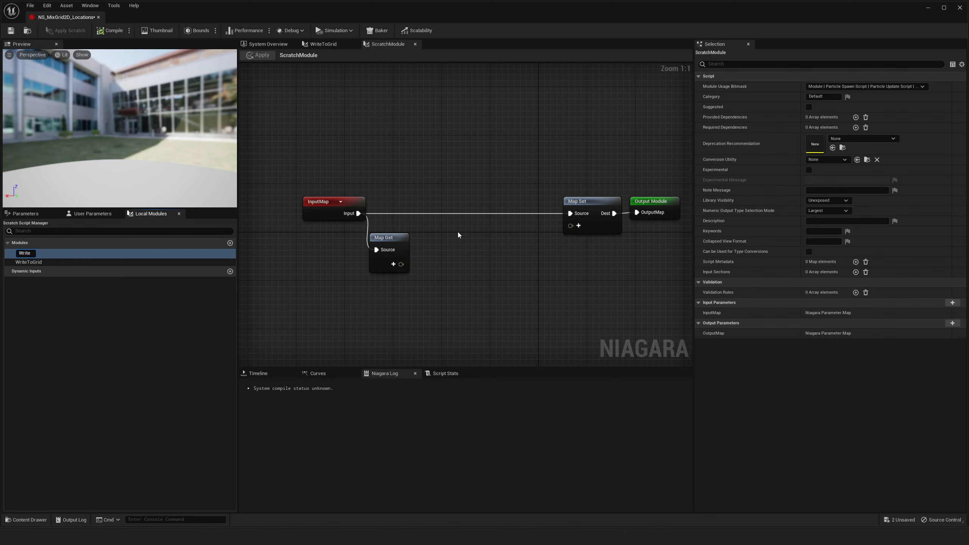
text(WriteToTexture)
key(Return)
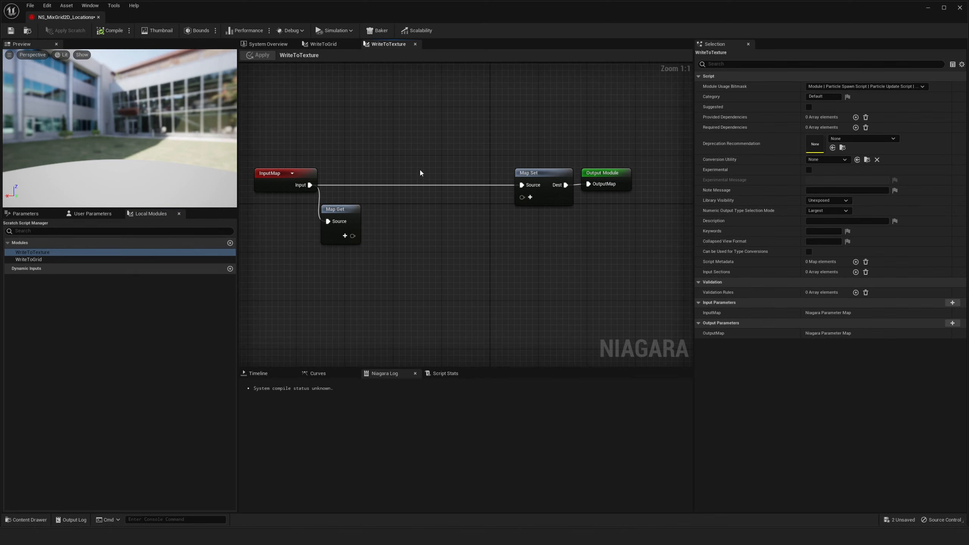
right_drag(404, 181, 431, 190)
drag(641, 131, 527, 208)
mouse_move(430, 174)
right_down()
mouse_move(386, 193)
mouse_move(425, 189)
right_up()
click(425, 190)
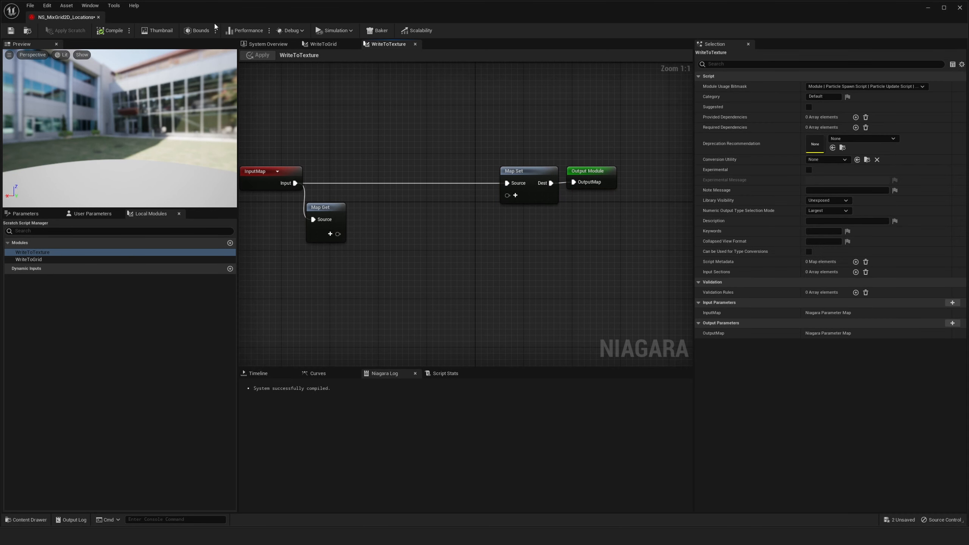
- In the WriteToGrid module, add a Linear Color parameter named RGBA to the Map Set node
click(38, 260)
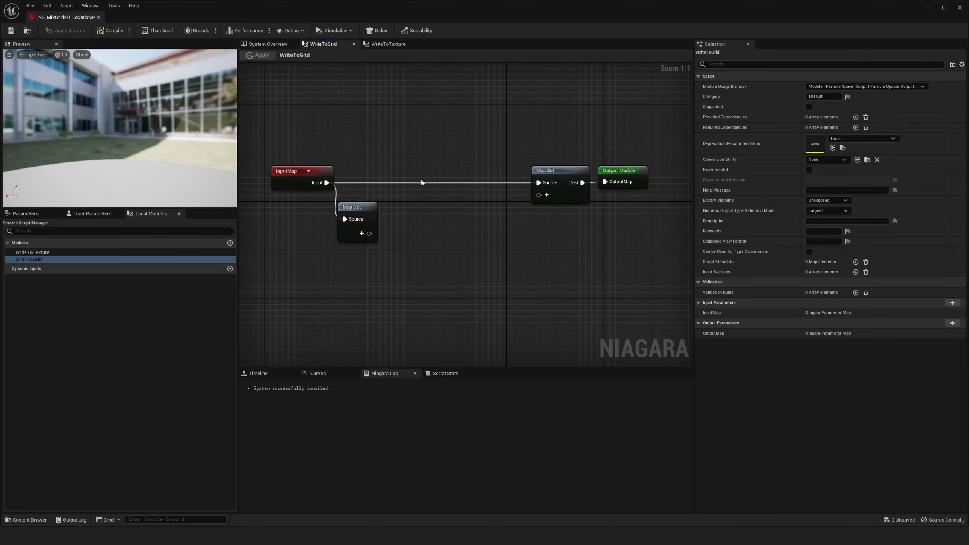
click(537, 169)
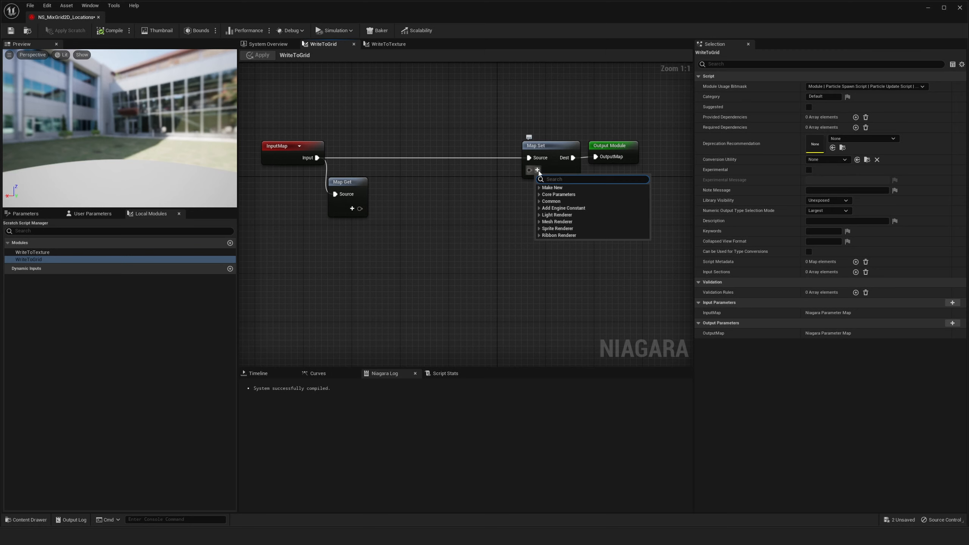
text(Lin)
click(537, 170)
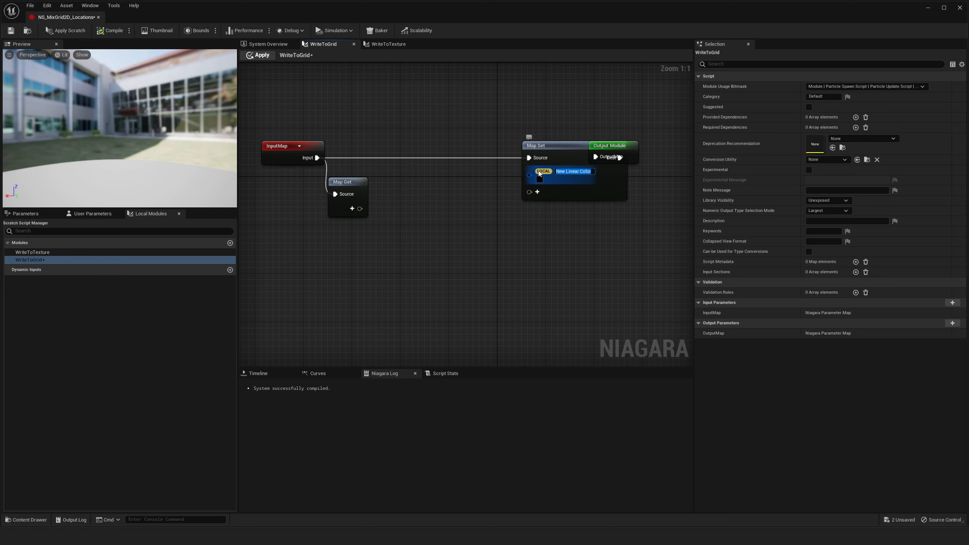
text(RGBA)
key(Return)
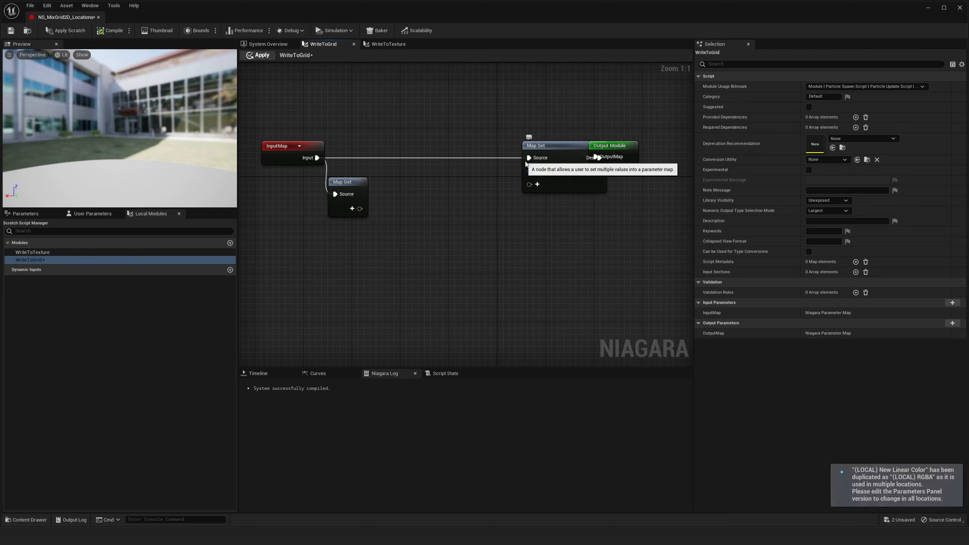
- Move the Map Set node clear of Output Module and change the RGBA pin's namespace to StackContext
right_click(543, 172)
click(586, 164)
drag(560, 148, 536, 147)
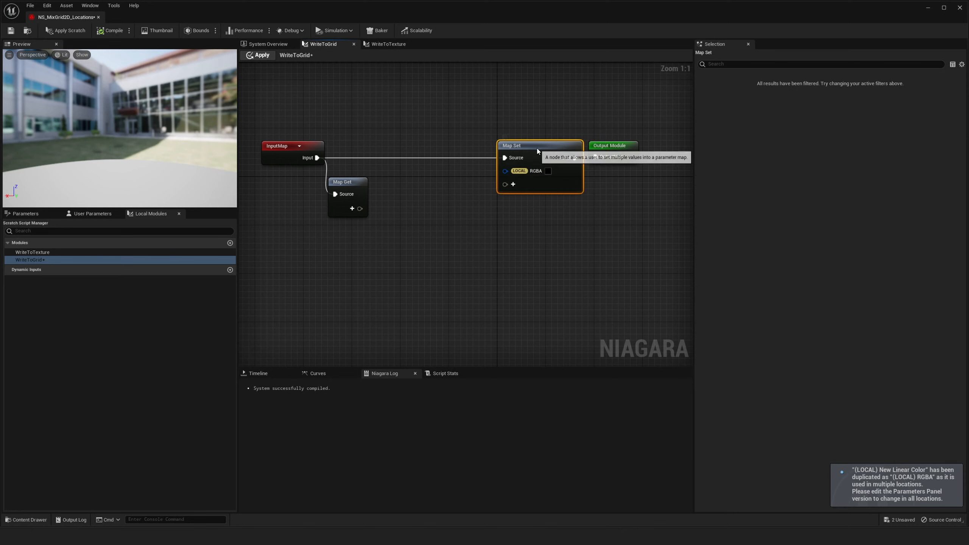
right_click(519, 172)
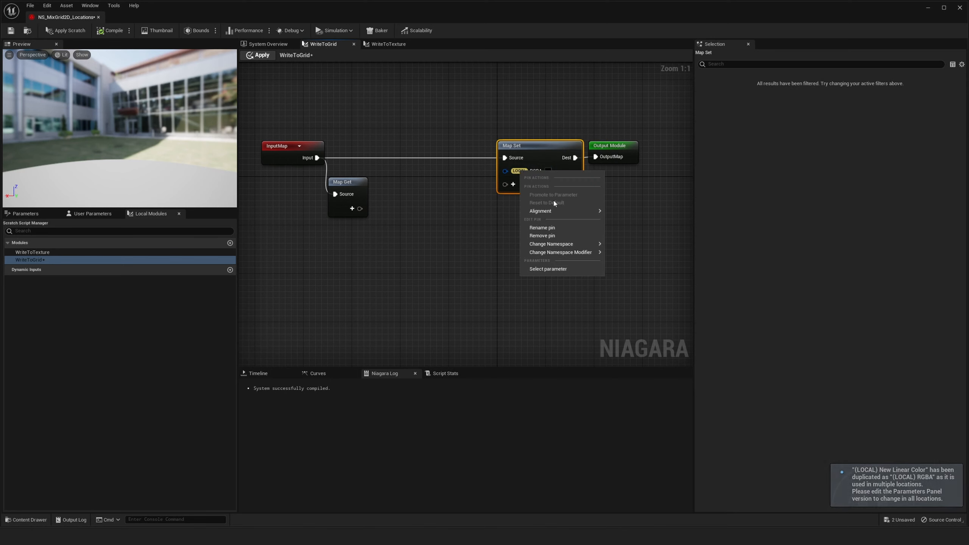
mouse_move(589, 245)
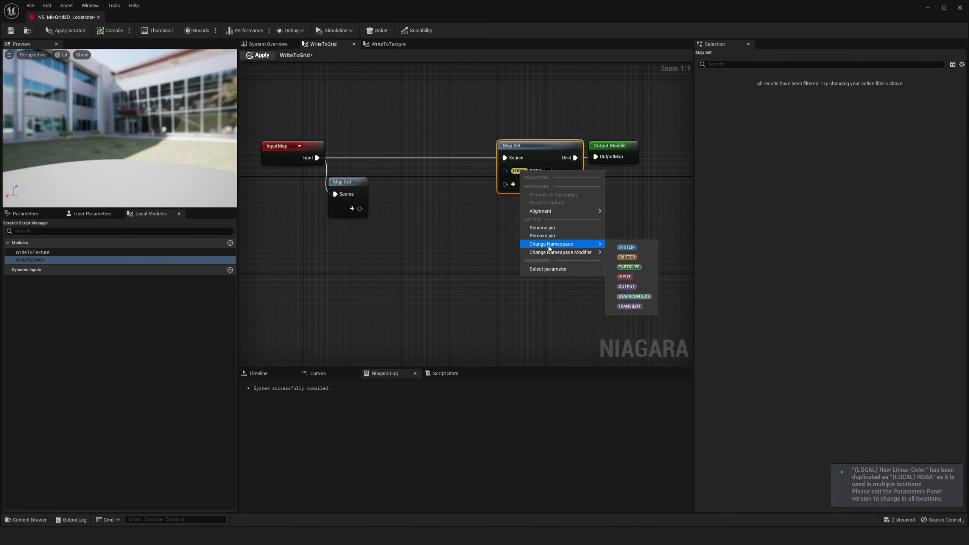
click(630, 296)
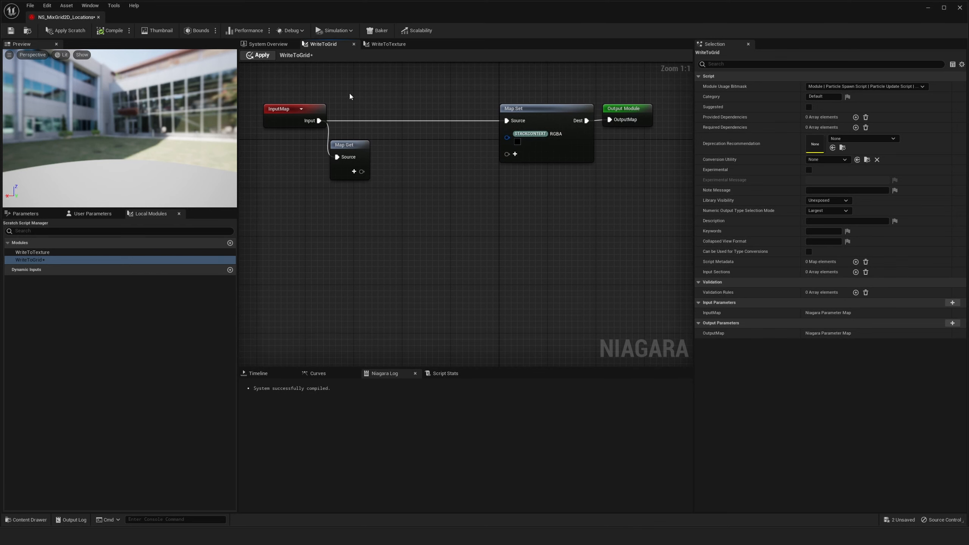
- Examine the WriteToGrid stage's data interface binding and the Write to Grid module inside it in the system overview
click(269, 45)
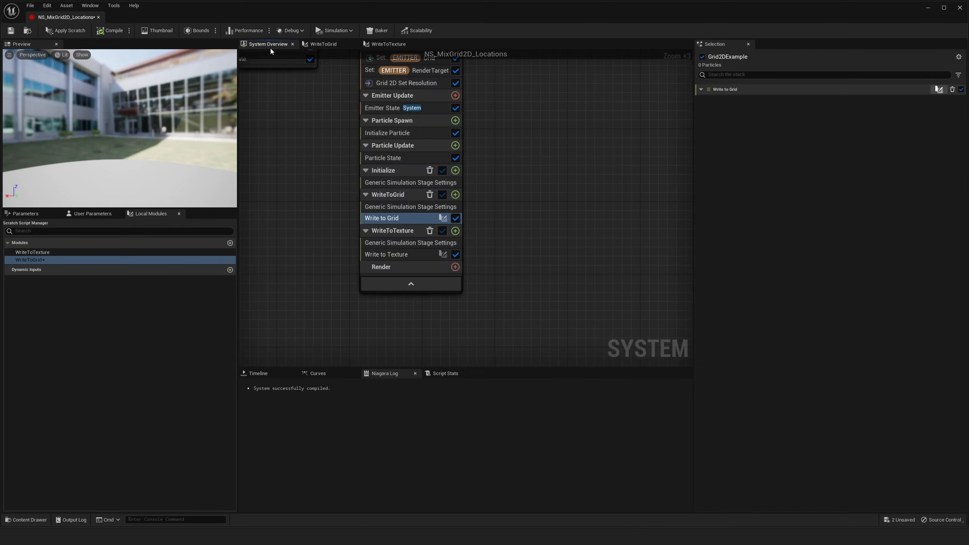
click(384, 196)
click(387, 206)
click(391, 217)
click(390, 196)
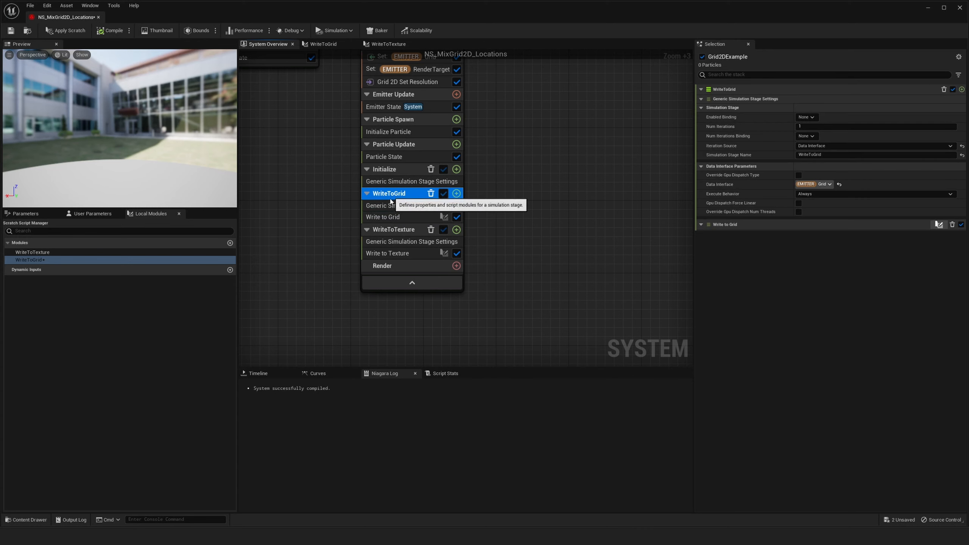
click(391, 206)
click(394, 218)
click(392, 196)
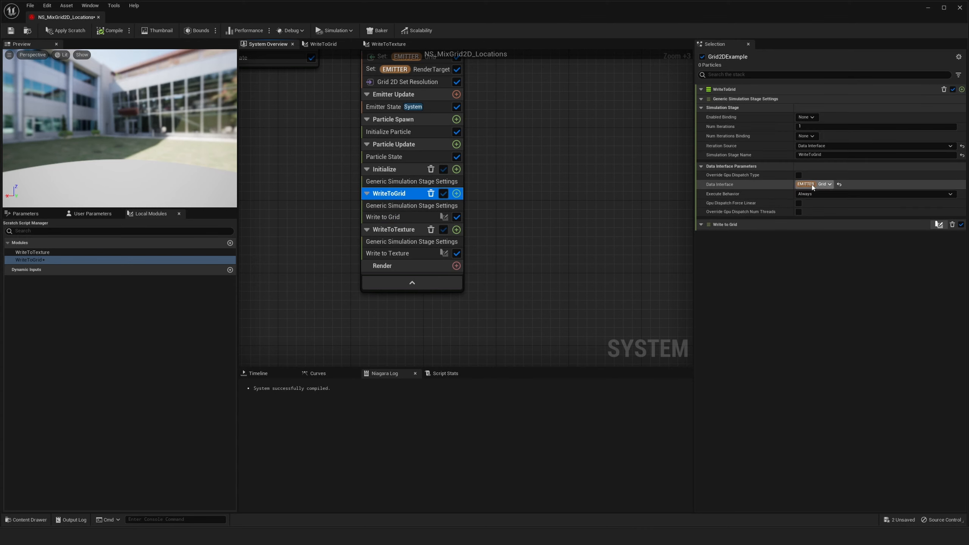
click(396, 208)
click(397, 217)
click(398, 195)
click(395, 209)
- In the WriteToGrid module, set the color of the Map Set node's StackContext RGBA input to a bright light blue
double_click(396, 216)
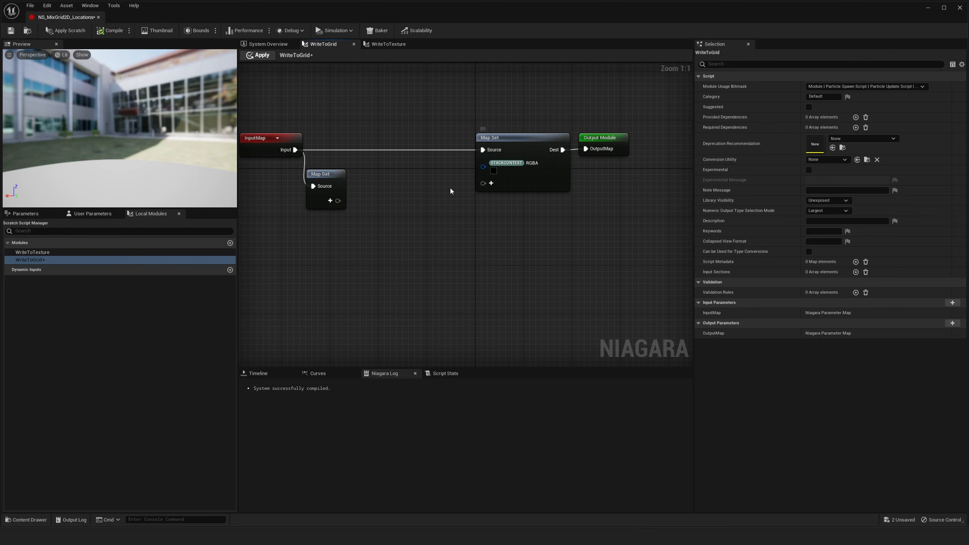
mouse_move(451, 190)
right_down()
mouse_move(469, 194)
mouse_move(457, 196)
mouse_move(461, 187)
right_up()
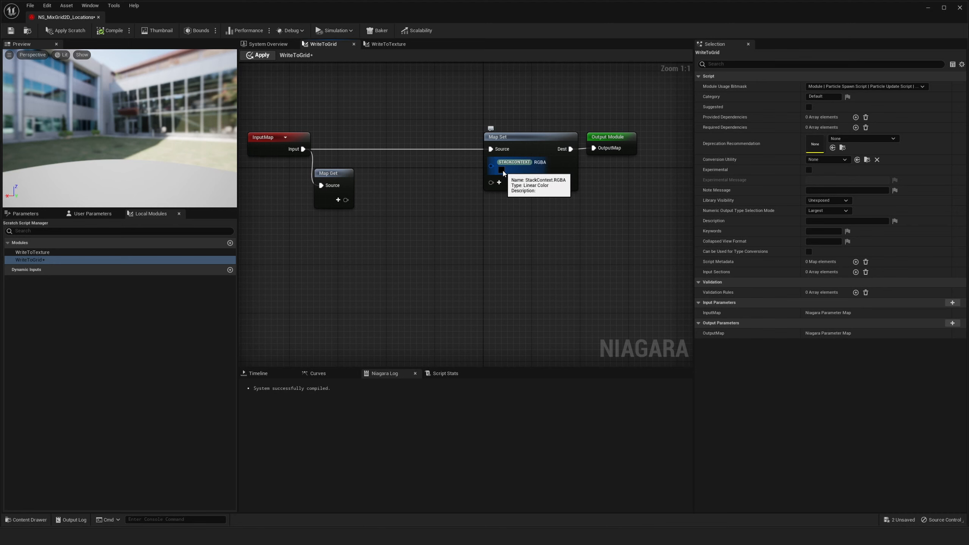
right_drag(491, 199, 505, 193)
click(516, 165)
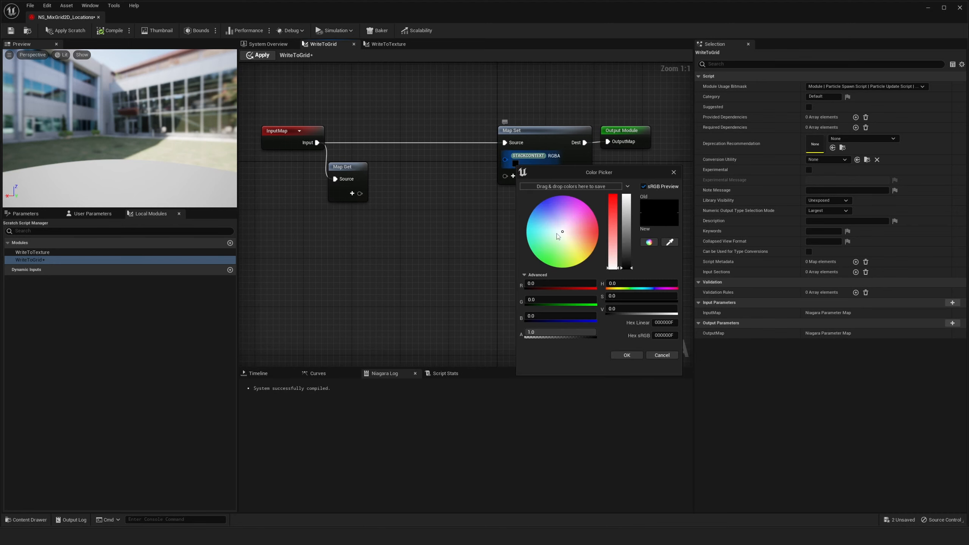
click(532, 226)
drag(626, 258, 626, 203)
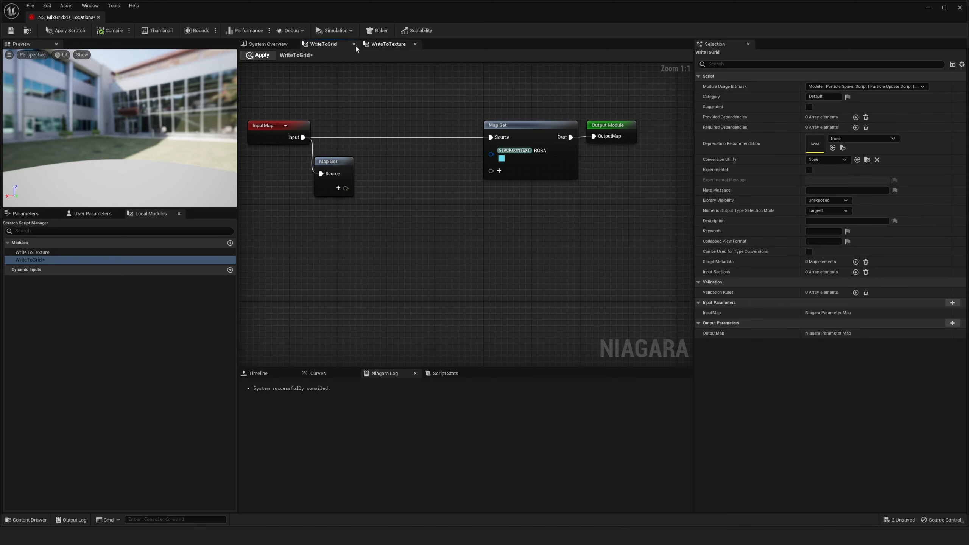
- In the WriteToTexture module, shift the Map Set and Output Module nodes farther from InputMap and open the parameter list for Map Get
click(386, 46)
right_drag(424, 129, 469, 85)
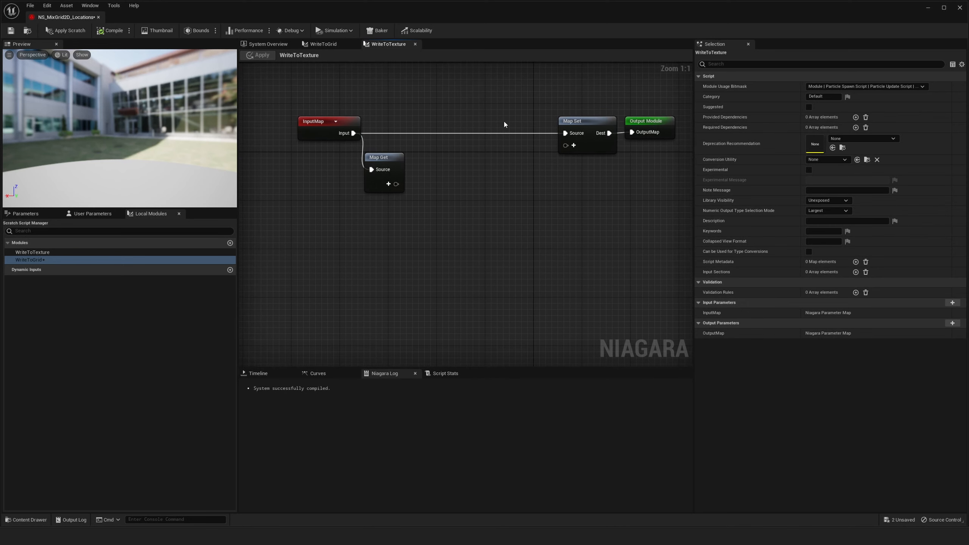
right_drag(502, 124, 388, 124)
drag(606, 85, 612, 116)
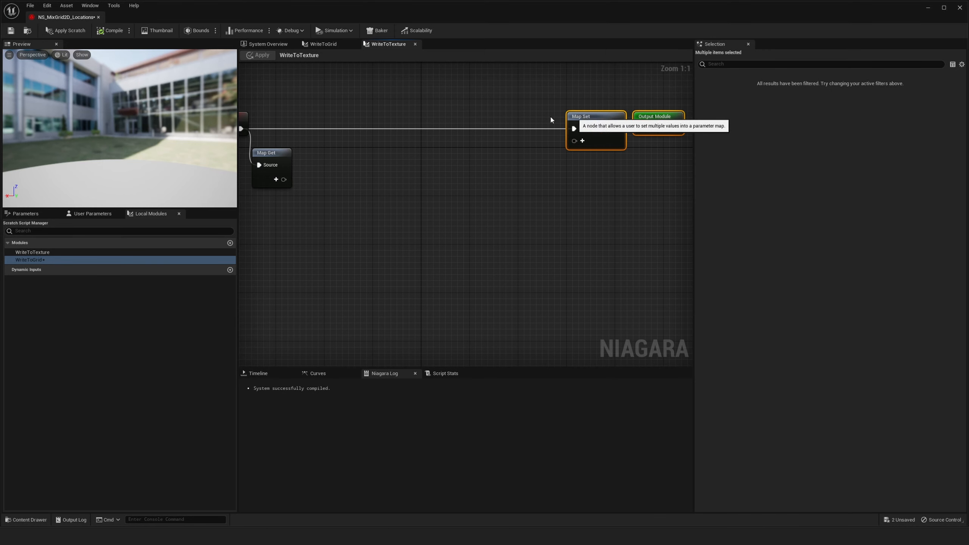
click(548, 119)
right_drag(322, 160, 448, 154)
click(401, 175)
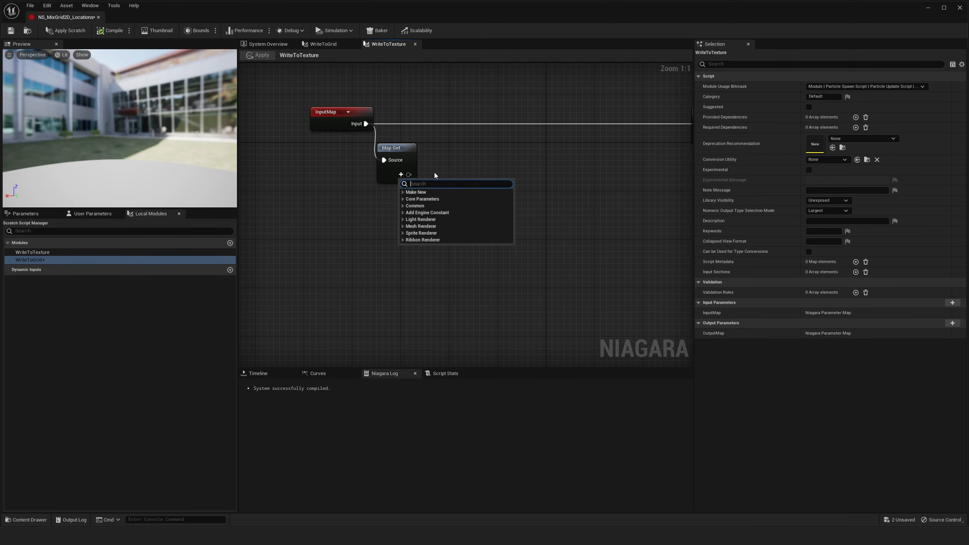
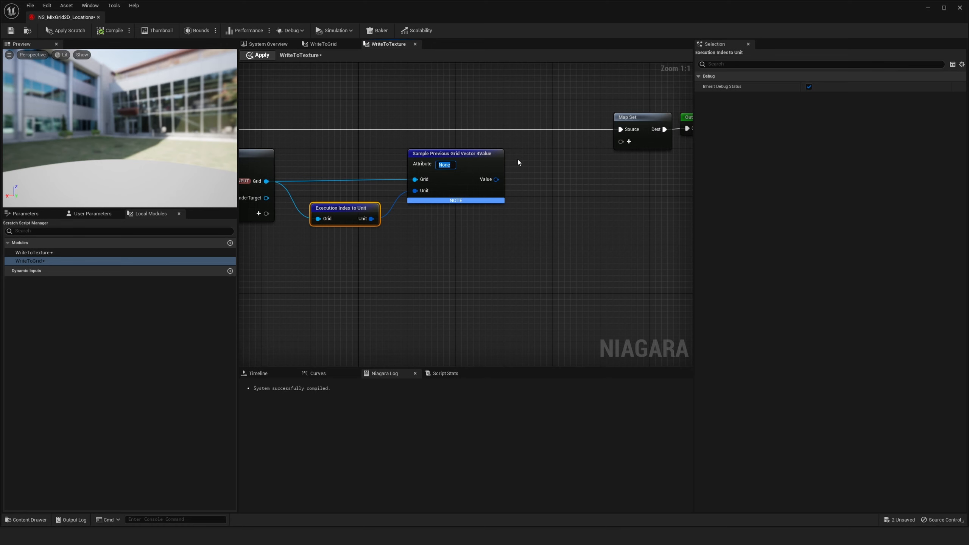
- Set the Sample Previous Grid Vector 4Value node's Attribute to RGBA and check the name against the WriteToGrid module's Map Set parameter
text(RGBA)
click(507, 143)
right_drag(506, 143, 519, 135)
click(324, 44)
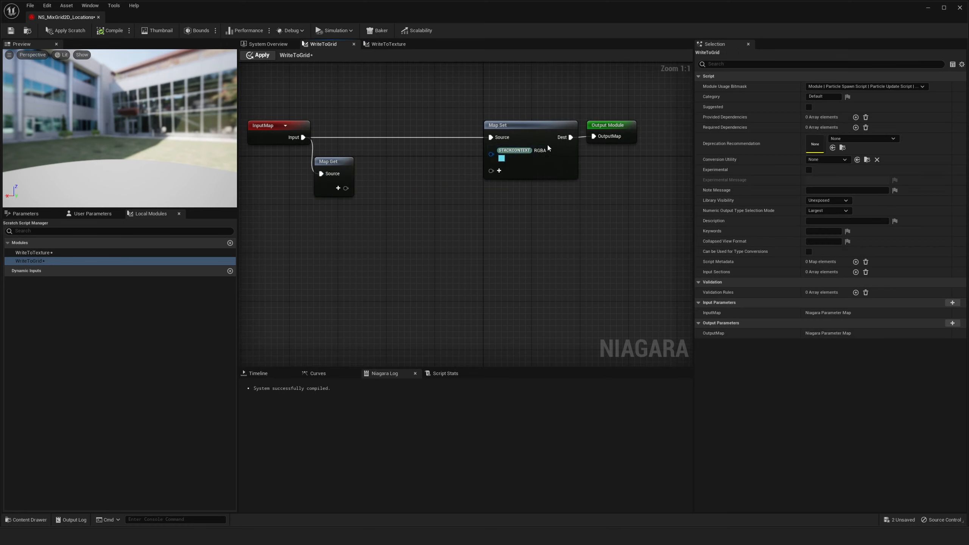
click(389, 44)
- Move the WriteToTexture module's Map Set and Output Module nodes farther from the sample node to make room
right_drag(407, 141, 431, 102)
right_drag(651, 73, 353, 111)
drag(340, 93, 442, 132)
drag(393, 113, 483, 114)
- Add a Set Render Target Value node fed by the Map Get node's RenderTarget output
right_drag(371, 130, 628, 112)
right_drag(357, 167, 396, 152)
drag(325, 170, 610, 160)
text(Set)
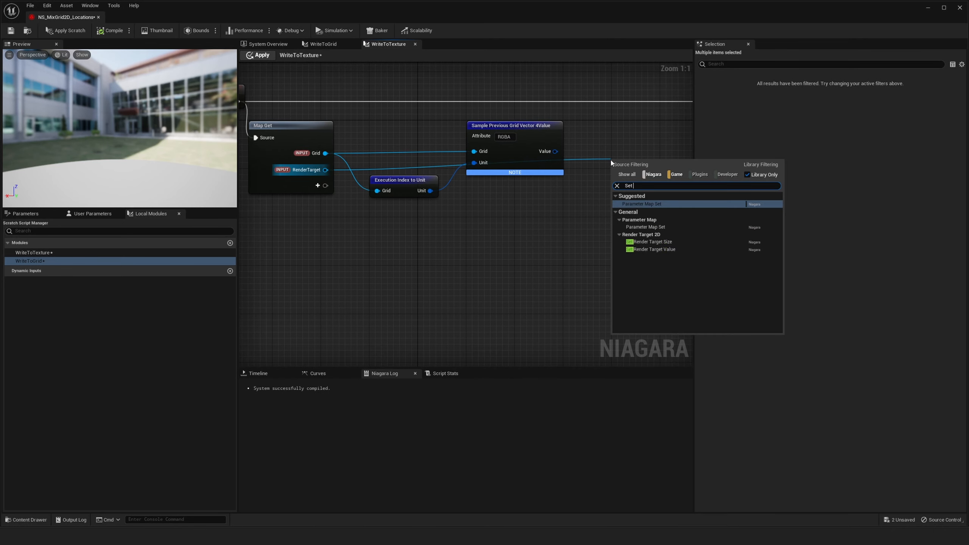
key(Down)
key(Down)
key(Down)
key(Return)
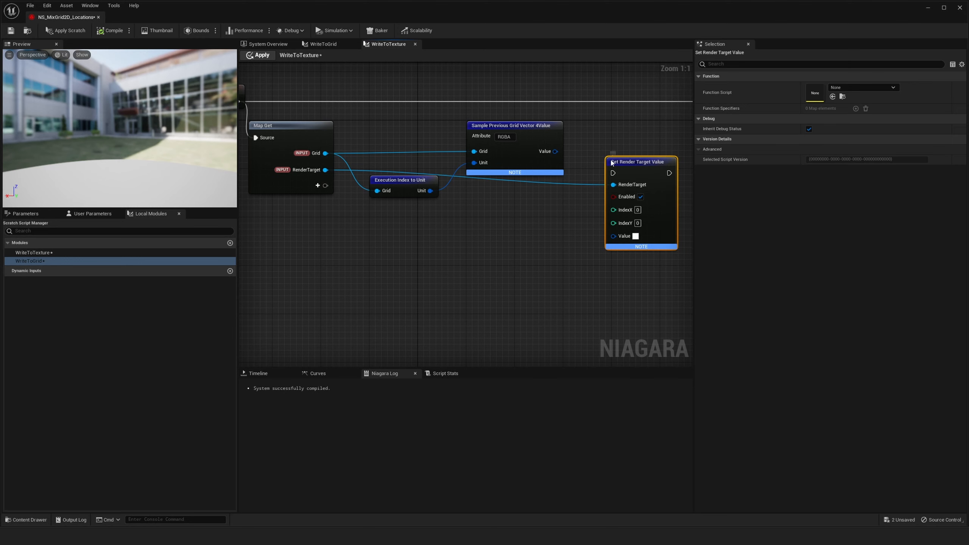
- Align Set Render Target Value with the main flow and wire it between InputMap and Map Set
right_drag(611, 151, 539, 180)
drag(572, 201, 591, 125)
right_drag(470, 135, 566, 126)
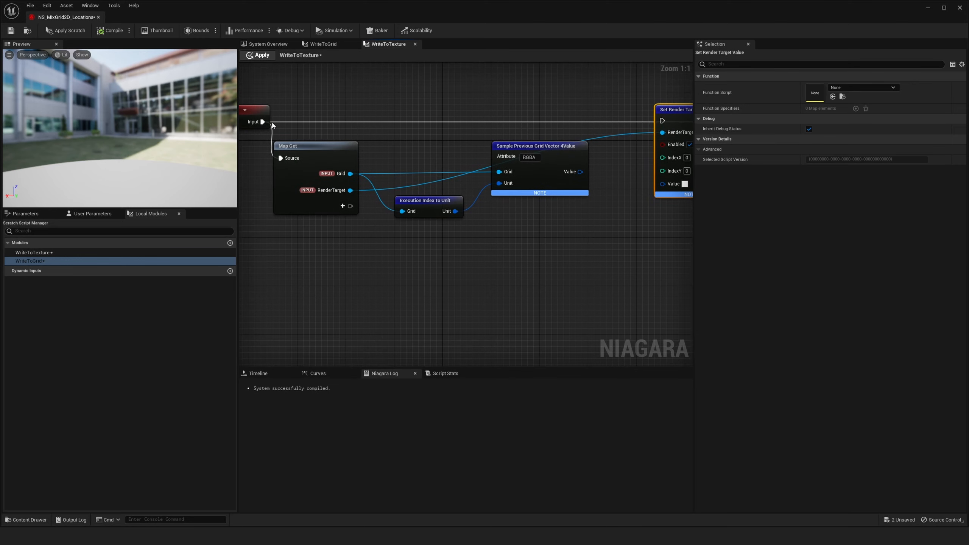
drag(263, 122, 664, 123)
right_drag(664, 123, 423, 137)
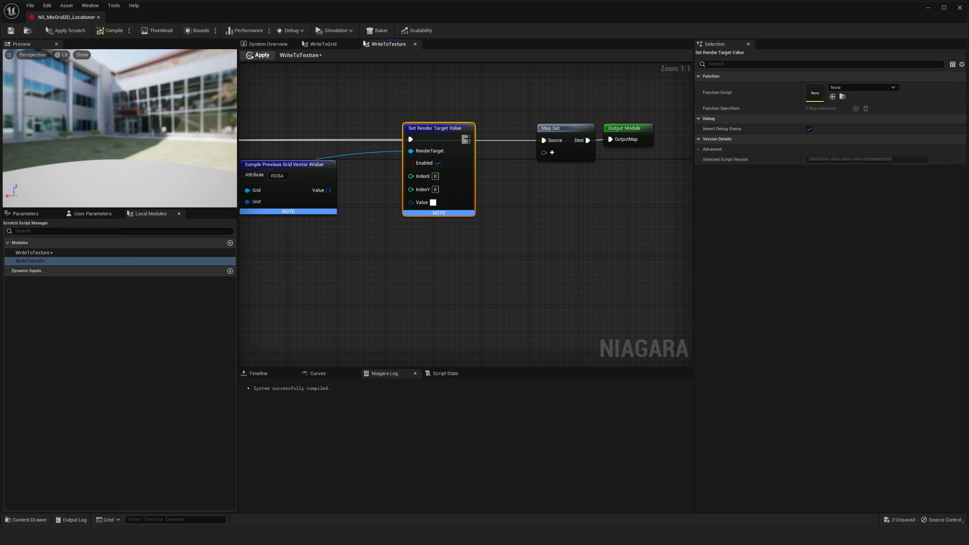
- Add two reroute points to the RenderTarget wire and place them below the sample and Execution Index to Unit nodes
right_drag(313, 171, 457, 138)
click(501, 123)
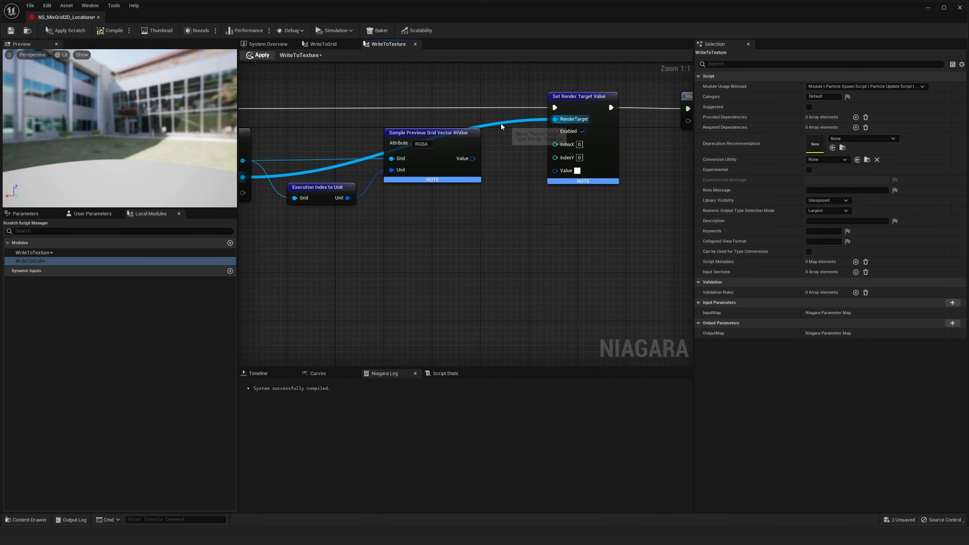
double_click(501, 124)
drag(496, 121, 500, 234)
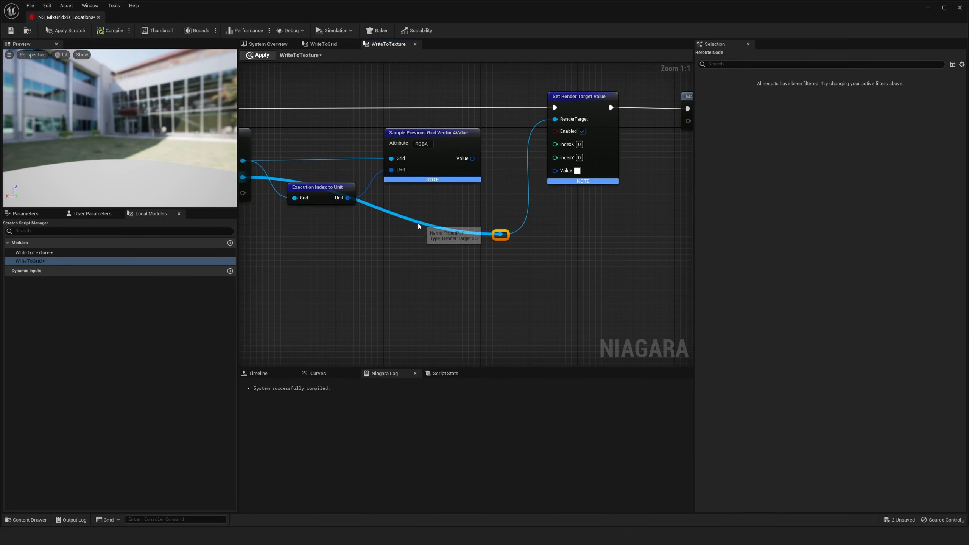
double_click(418, 226)
drag(419, 225, 320, 241)
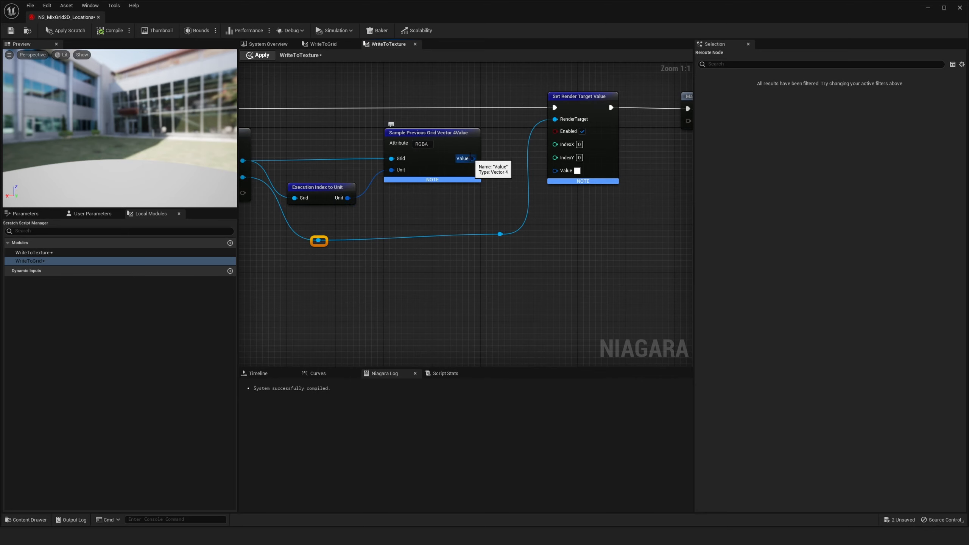
- Connect the sampled grid Value to Set Render Target Value's Value input and move the sampling and reroute nodes down
drag(543, 164, 556, 170)
right_drag(571, 255, 563, 236)
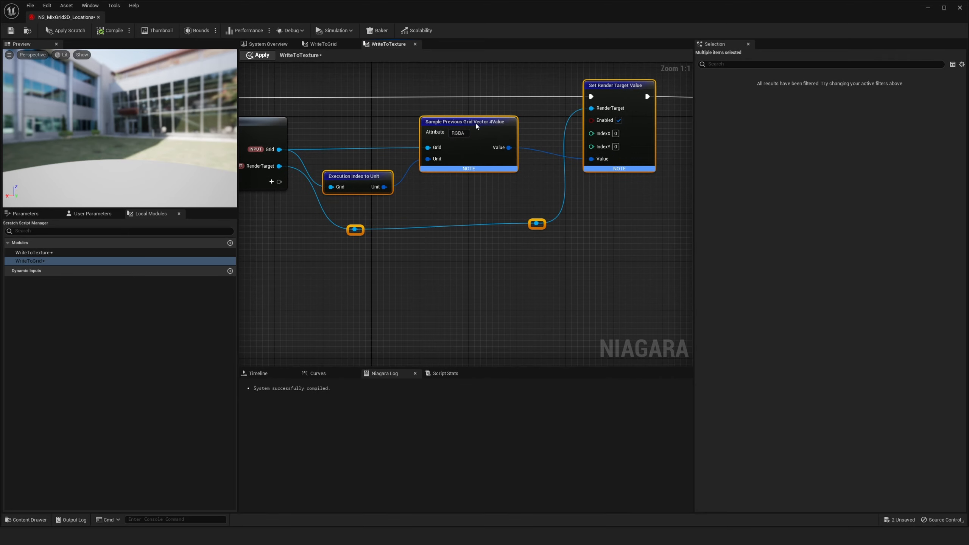
mouse_move(476, 125)
mouse_down()
mouse_move(482, 130)
mouse_move(477, 124)
mouse_up()
drag(547, 101, 349, 239)
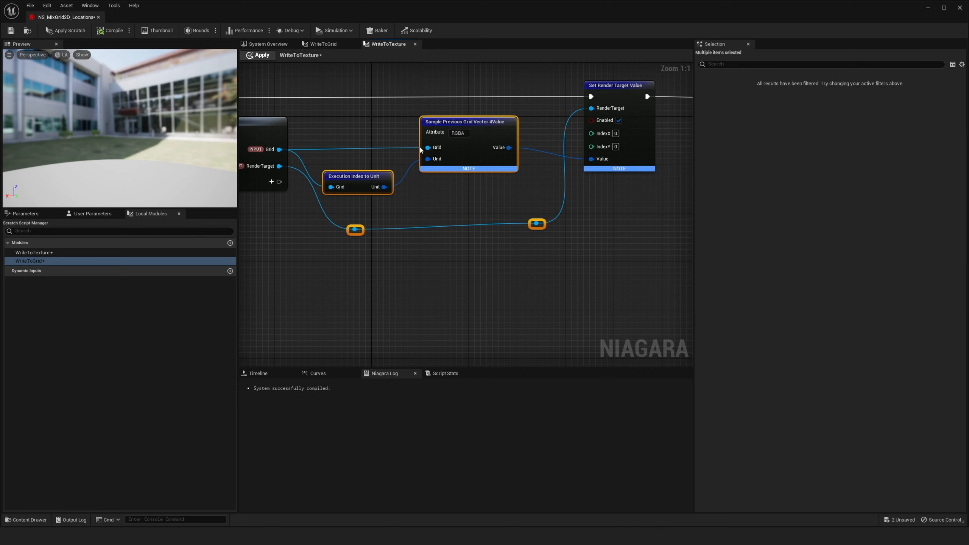
drag(459, 125, 460, 174)
- Add an Execution Index to Grid Index node from the Grid output and place it above the sample node
drag(280, 149, 389, 124)
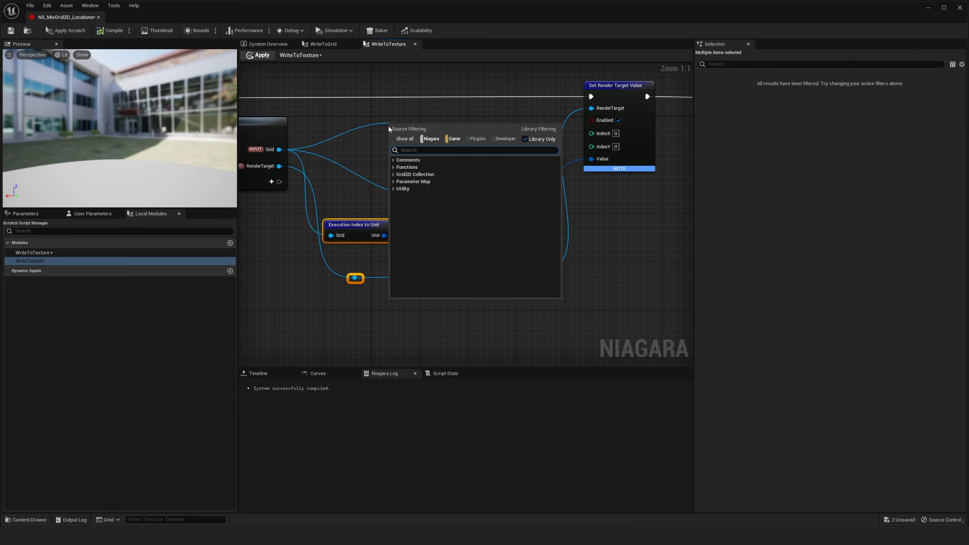
text(exec)
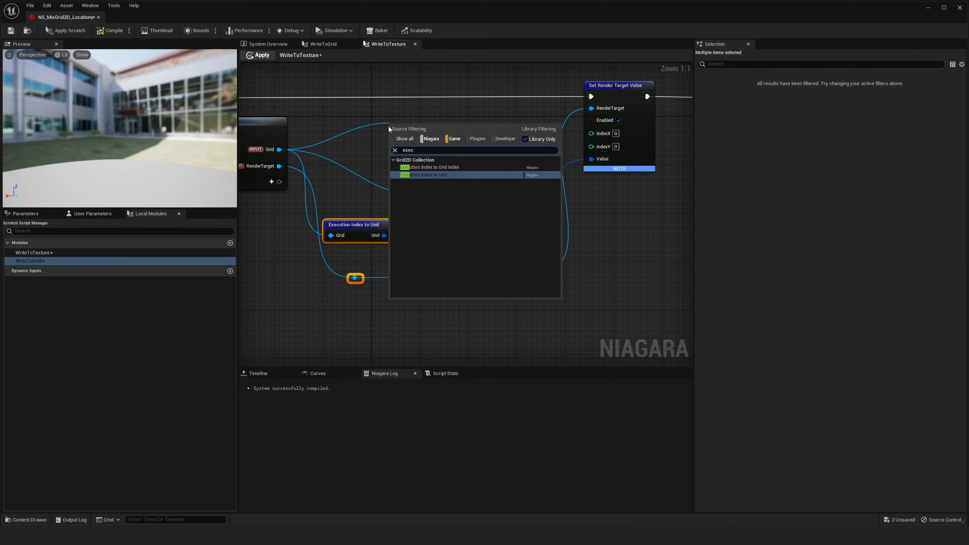
key(Return)
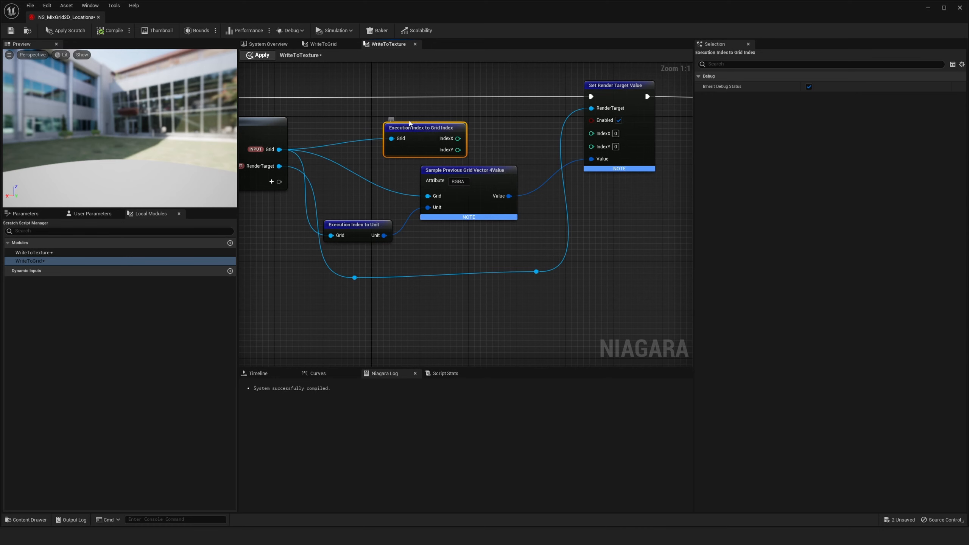
drag(409, 124, 422, 112)
- Connect the Execution Index to Grid Index node's IndexX and IndexY outputs to the matching Set Render Target Value inputs and align the node
right_drag(502, 114, 425, 114)
drag(394, 127, 519, 133)
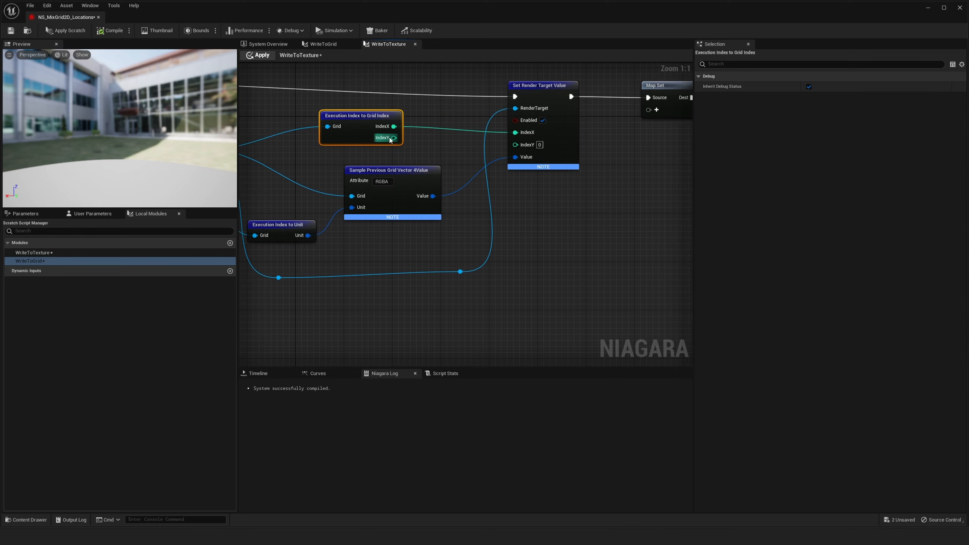
drag(392, 137, 516, 144)
drag(359, 118, 384, 124)
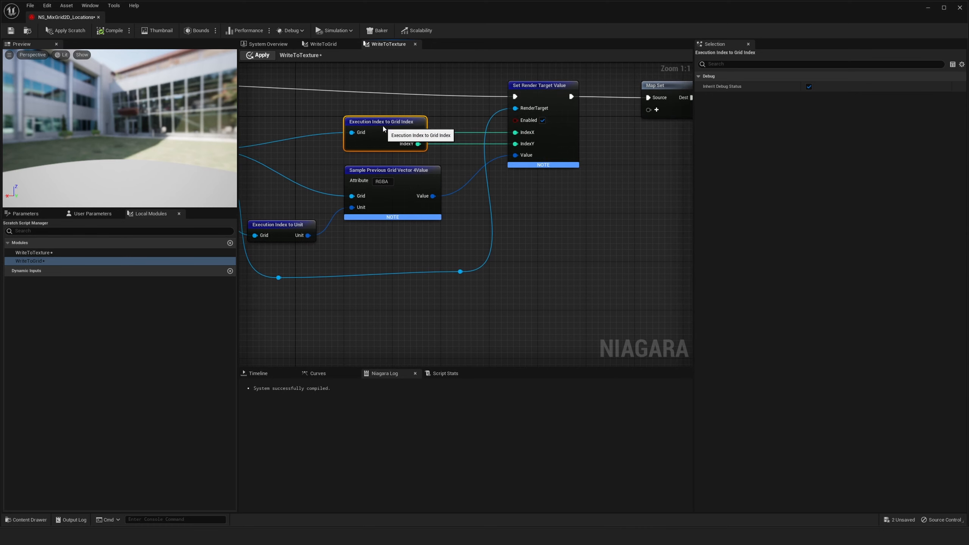
right_drag(384, 129, 438, 130)
- Tidy the graph by moving Execution Index to Unit closer to the sample node and leveling the two reroute points just below
click(567, 229)
drag(212, 314, 213, 313)
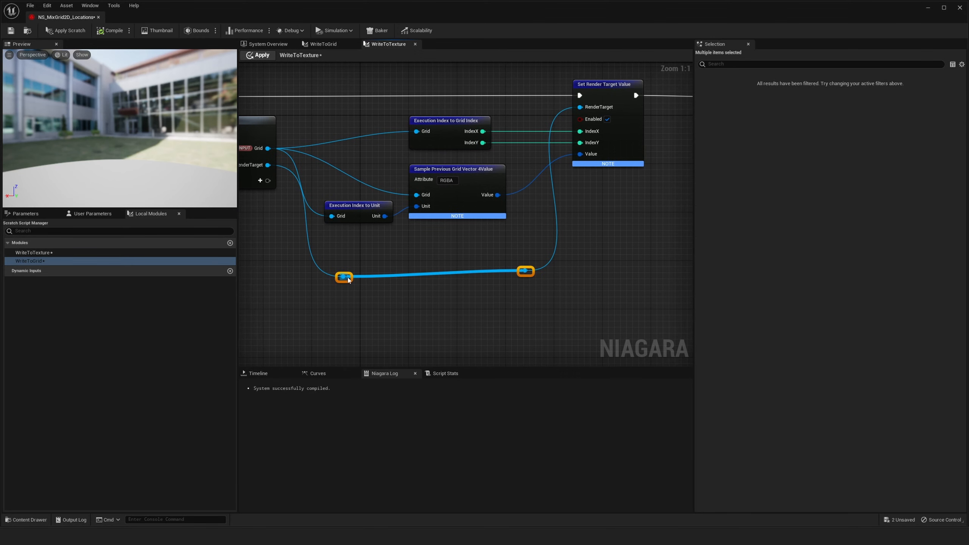
drag(344, 276, 335, 251)
click(331, 255)
drag(529, 277, 517, 246)
click(541, 228)
right_drag(546, 227, 577, 228)
drag(363, 246, 364, 240)
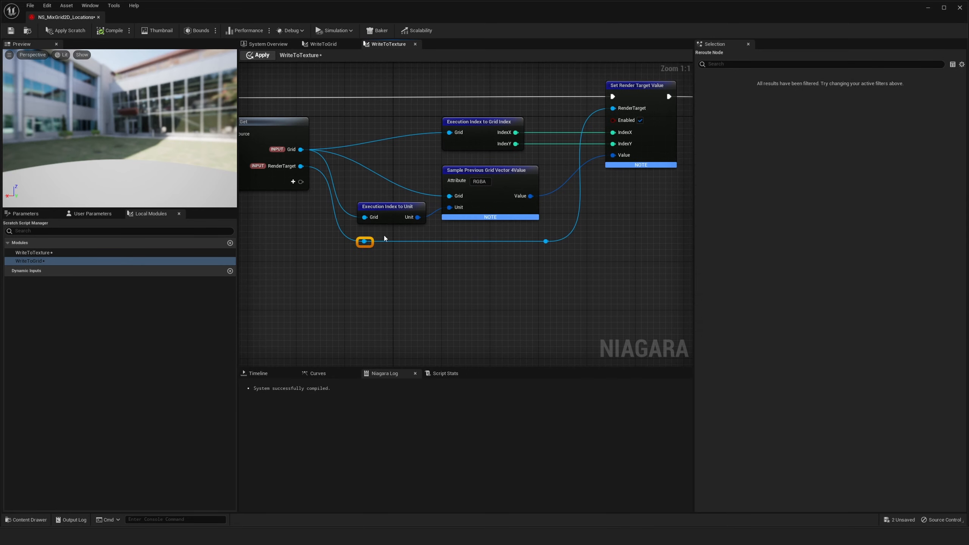
click(502, 226)
- Apply the scratch module changes and save the Niagara system
right_drag(502, 225, 431, 235)
scroll(370, 134, down, 1)
right_drag(280, 124, 389, 126)
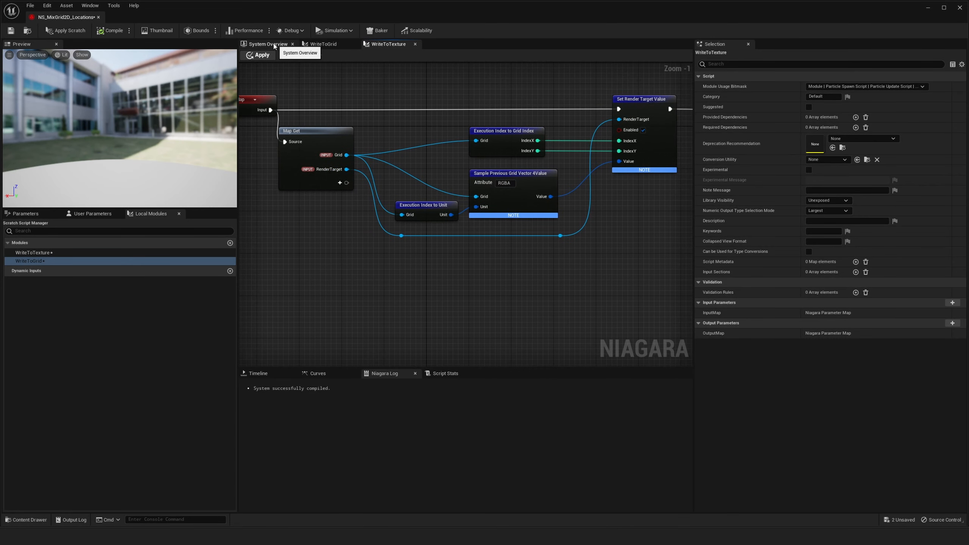
click(65, 30)
click(11, 30)
mouse_move(304, 79)
right_down()
mouse_move(348, 98)
mouse_move(291, 80)
right_up()
- In the system overview, link the Write to Texture module's Grid input to the Emitter Grid parameter
click(268, 44)
right_drag(327, 160, 342, 154)
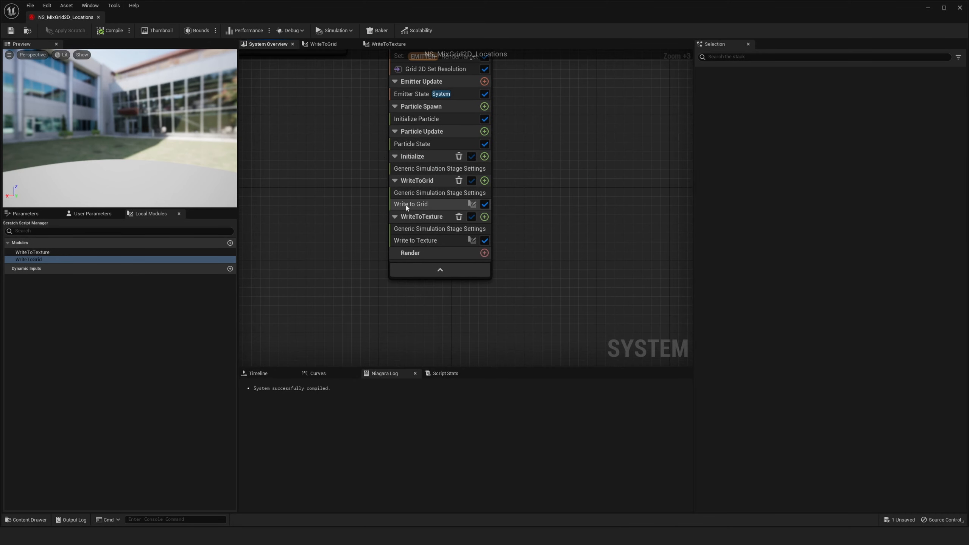
click(418, 240)
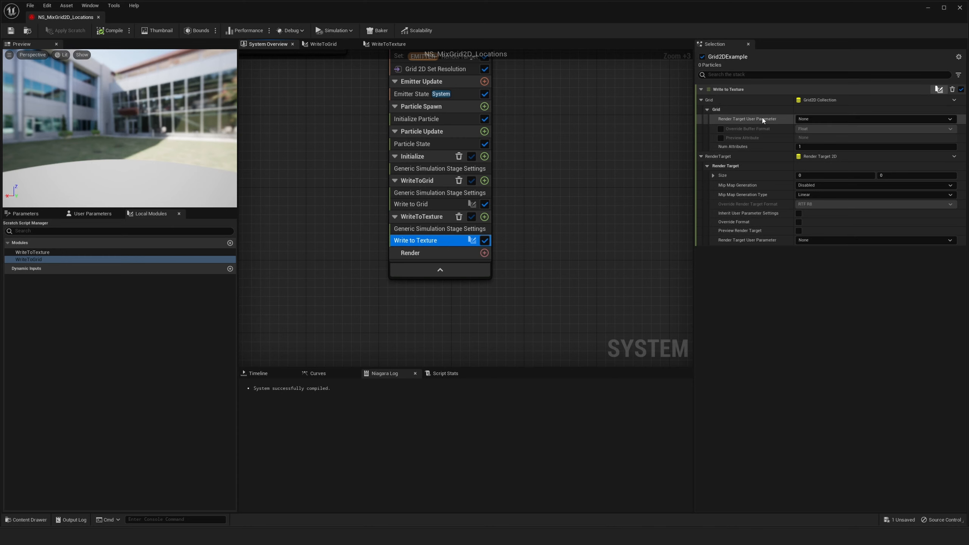
click(954, 100)
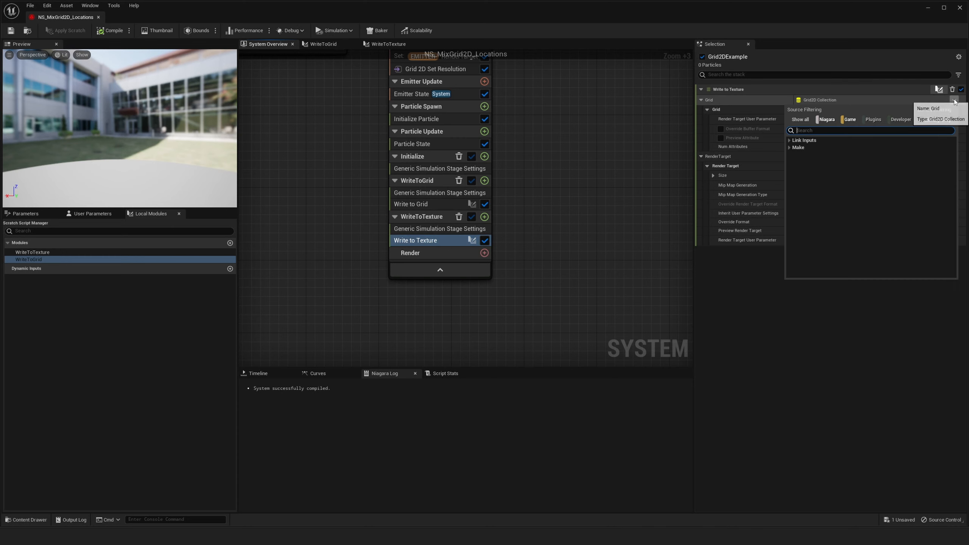
text(Grid)
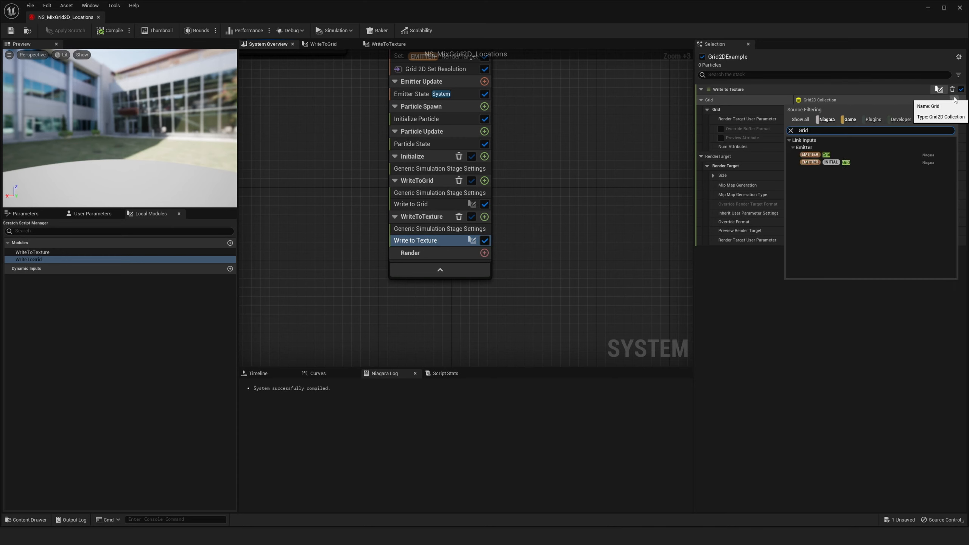
click(822, 154)
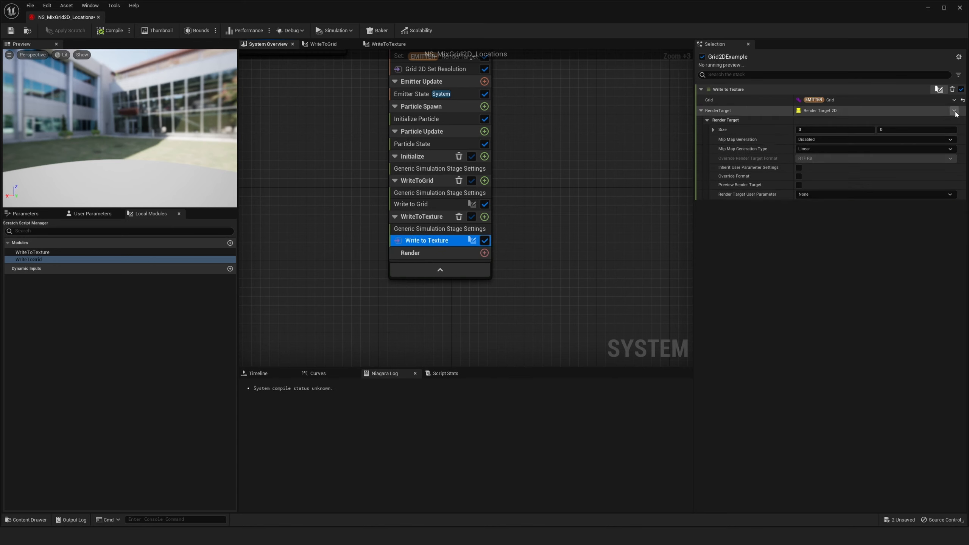
- Link the Write to Texture module's RenderTarget input to the Emitter RenderTarget parameter
click(954, 110)
text(Render)
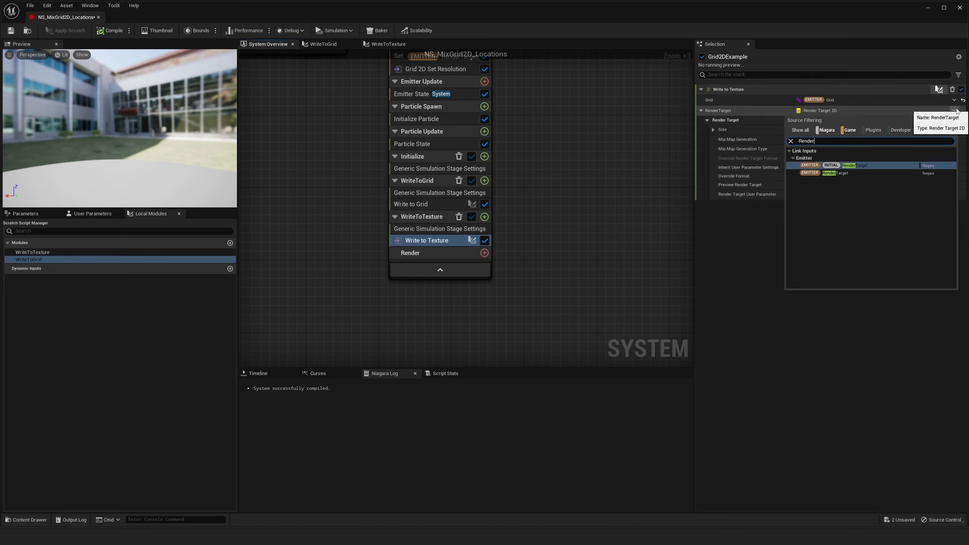
click(835, 173)
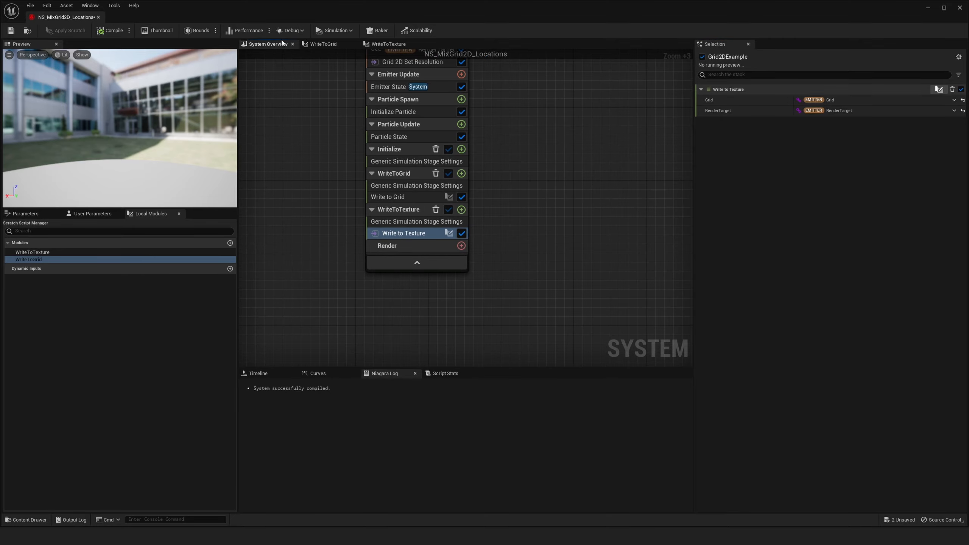
- Shrink the Niagara editor window, save the system, and move the window aside to uncover the level viewport
drag(314, 8, 910, 370)
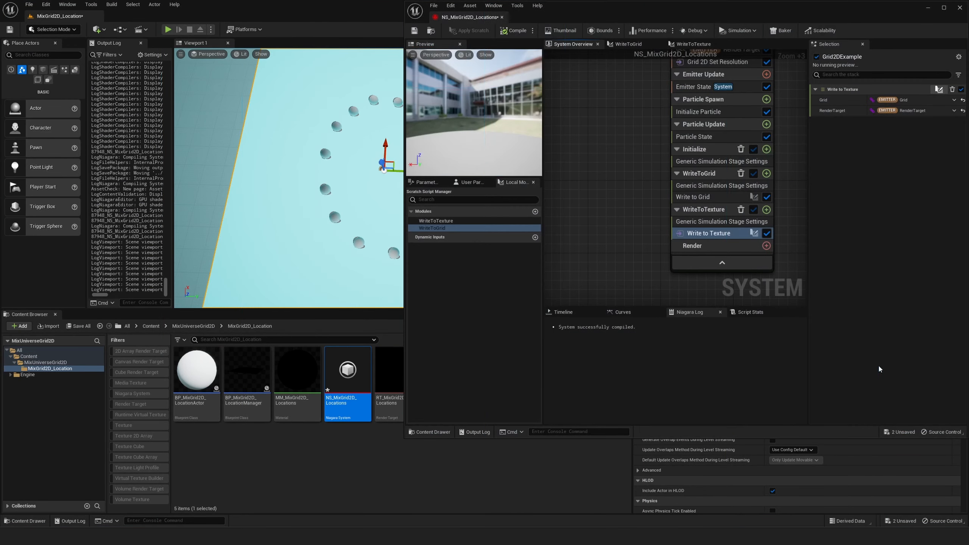
right_drag(324, 164, 257, 134)
right_drag(626, 92, 573, 88)
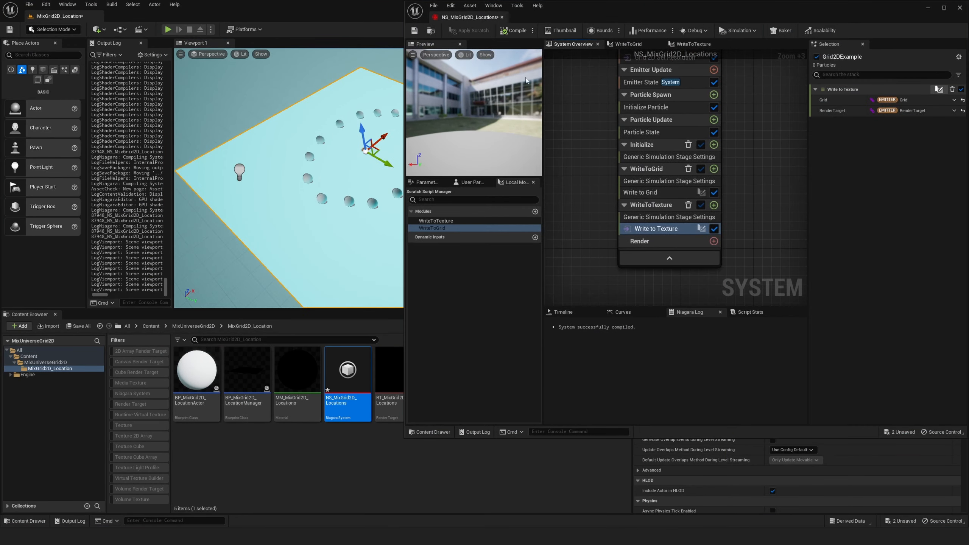
click(416, 32)
right_drag(663, 118, 638, 125)
mouse_move(759, 124)
right_down()
mouse_move(746, 134)
mouse_move(759, 136)
right_up()
right_drag(595, 157, 589, 156)
drag(569, 15, 615, 71)
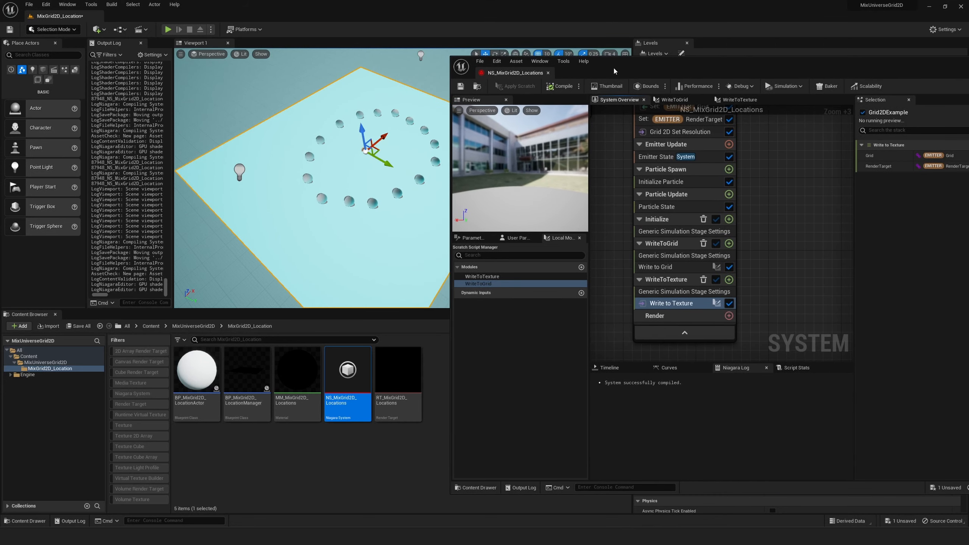
- Play the level in the editor and return the cursor to the Niagara editor while it runs
click(170, 30)
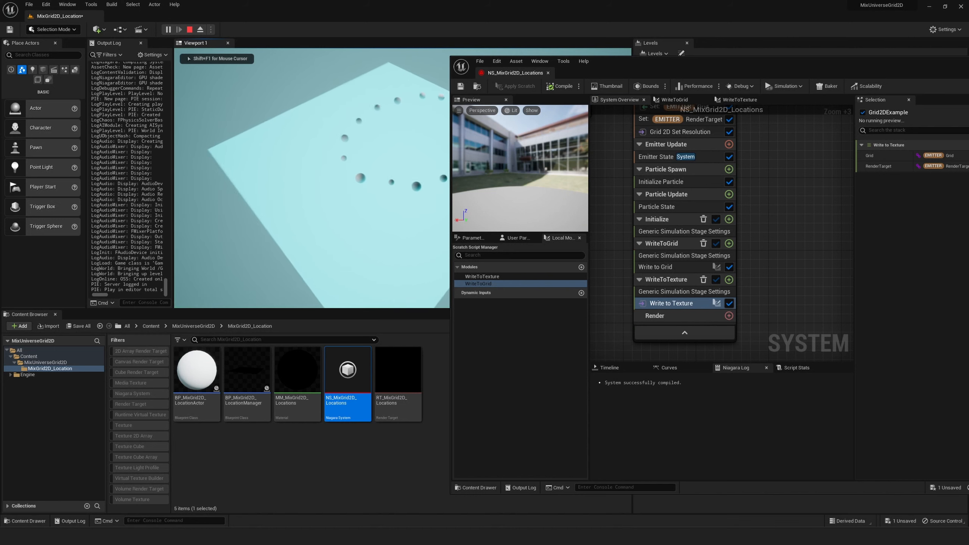
key(super)
click(609, 202)
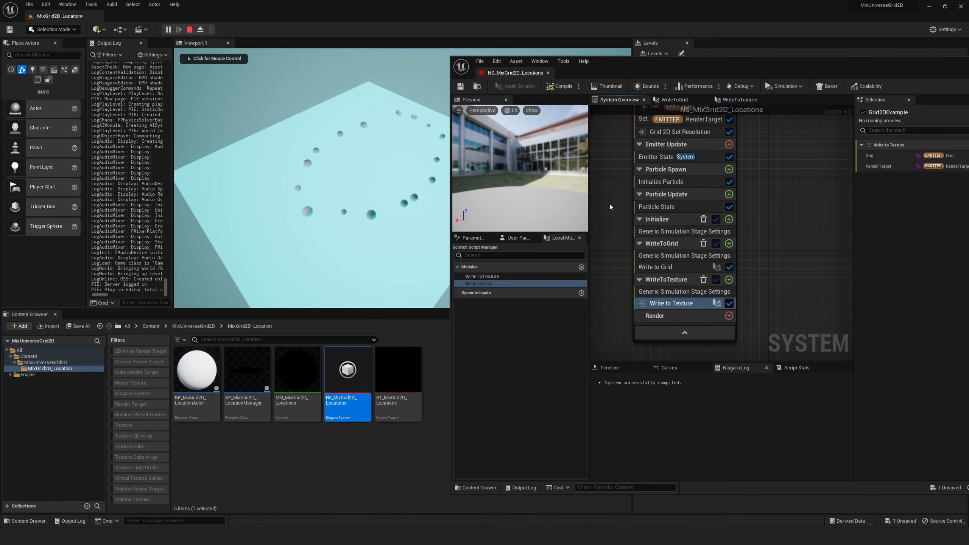
- In the WriteToGrid module, set the Map Set node's RGBA color to magenta and apply the scratch changes
double_click(659, 266)
scroll(733, 191, up, 3)
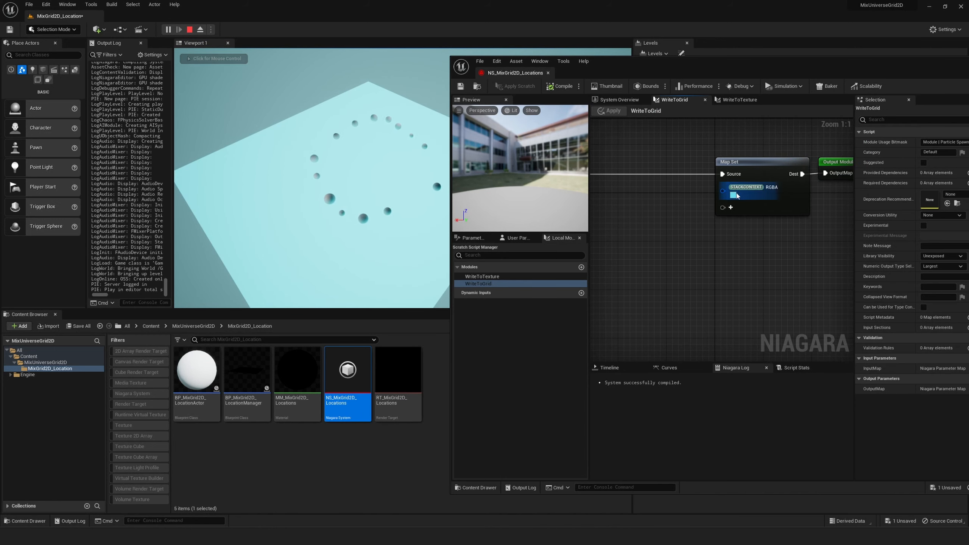
click(733, 195)
click(793, 231)
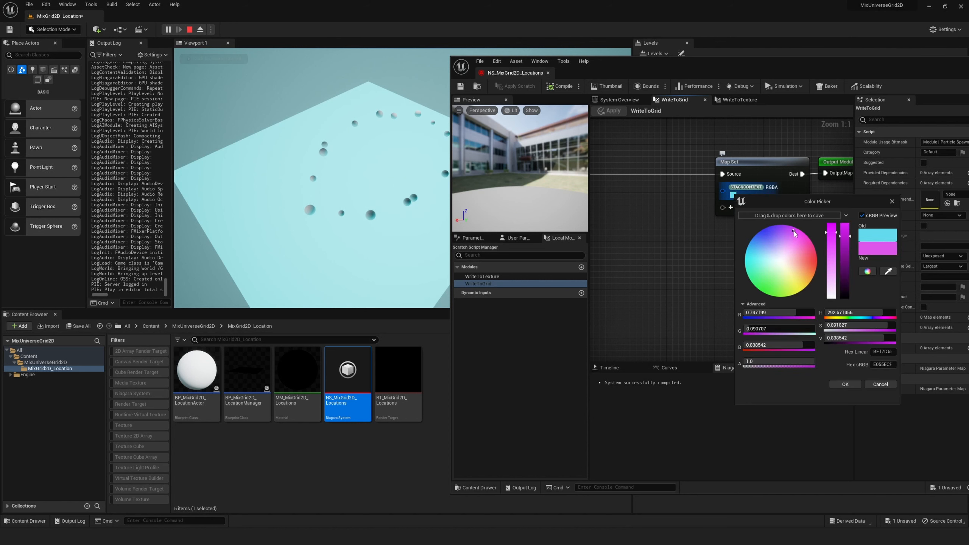
click(844, 384)
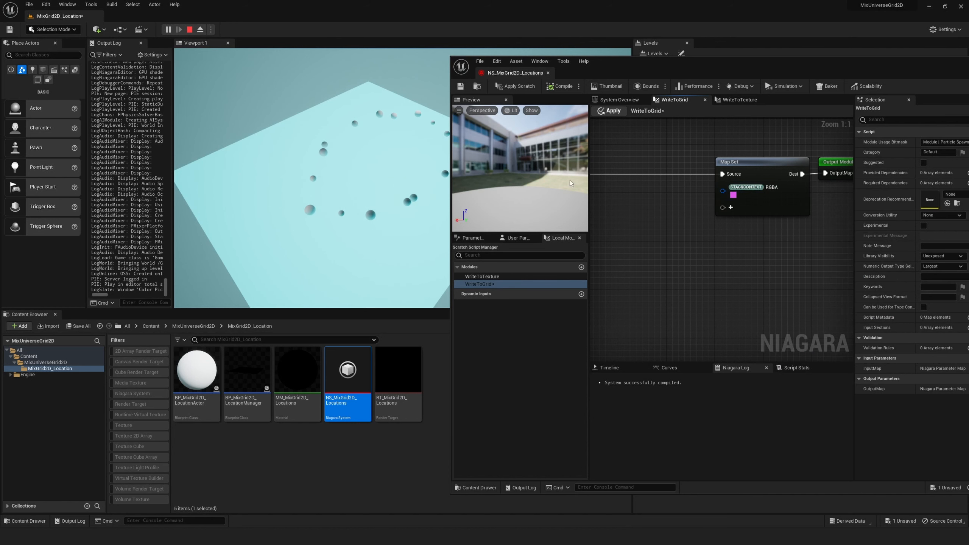
click(507, 85)
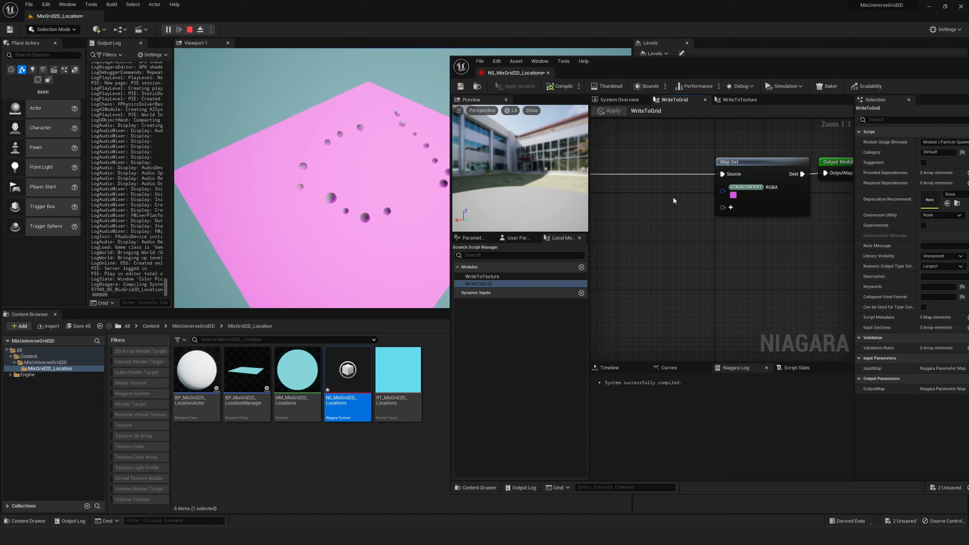
- Change the Map Set node's RGBA color to orange and apply the scratch changes while the level plays
click(733, 195)
click(817, 270)
click(846, 385)
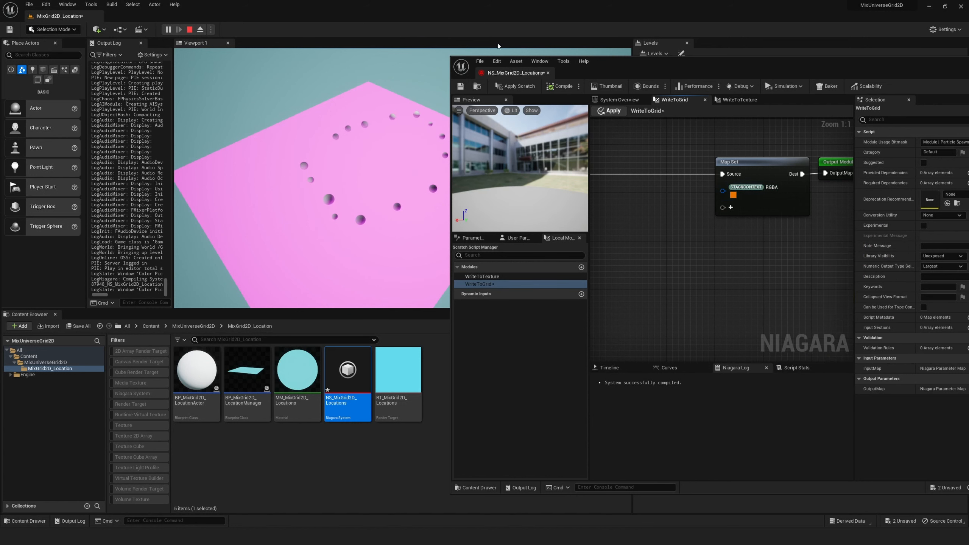
click(508, 87)
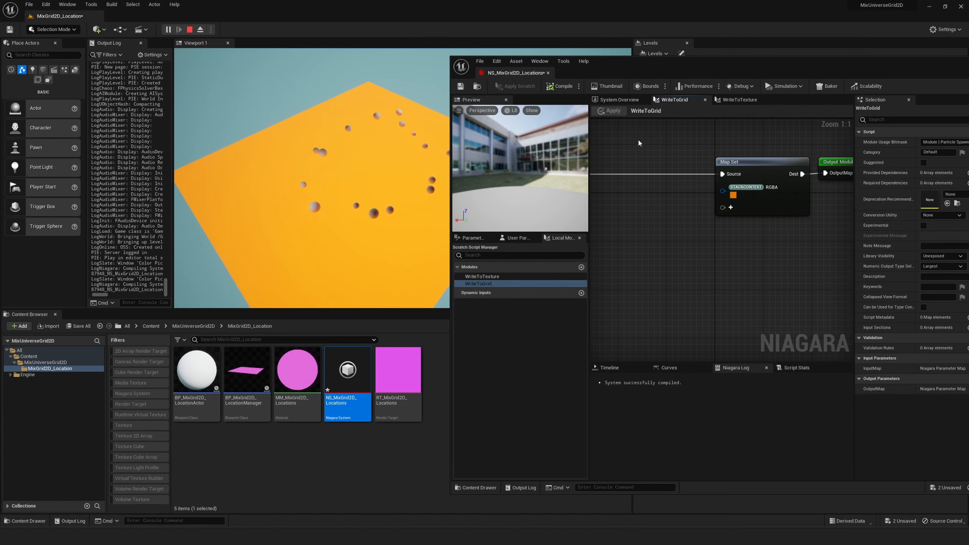
right_drag(657, 137, 647, 144)
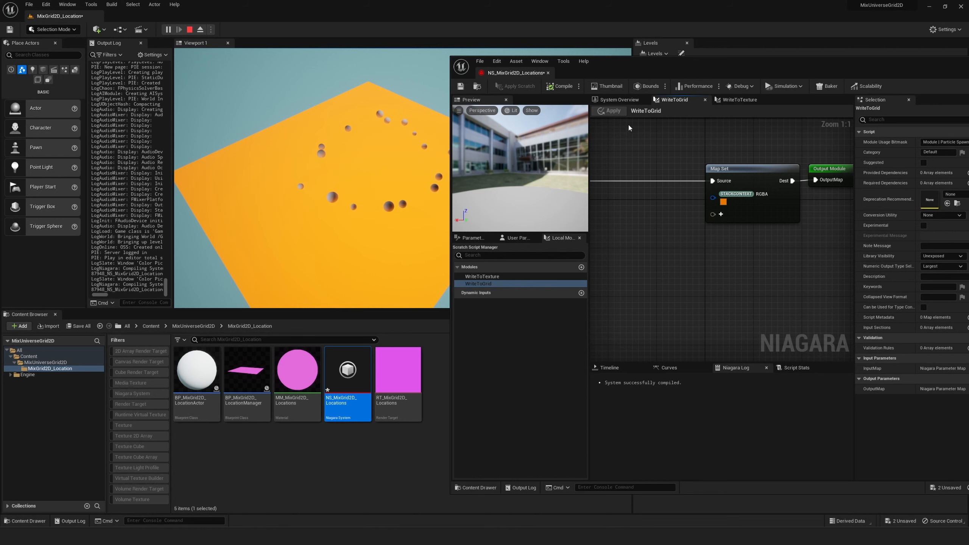
- Stop the play session and set the Map Set node's RGBA color in WriteToGrid to black
drag(622, 65, 644, 116)
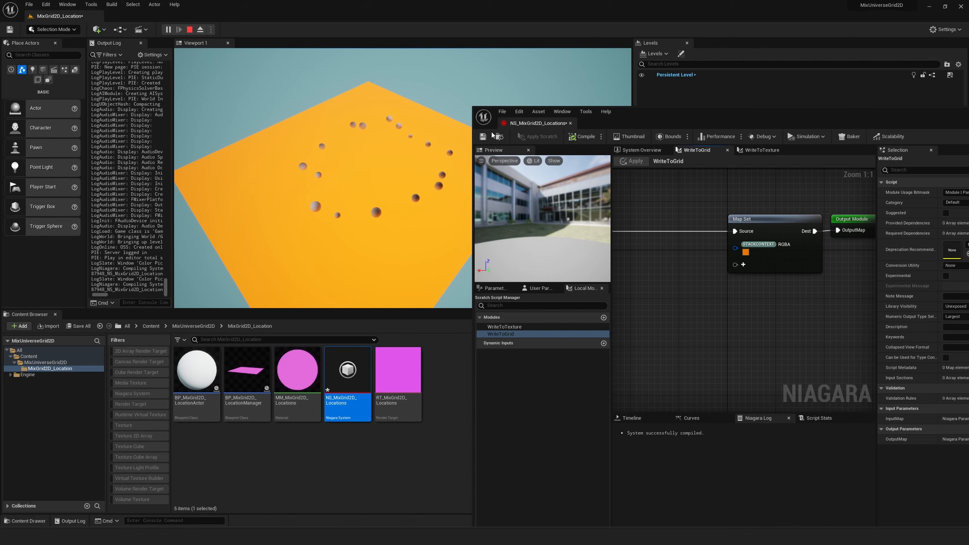
drag(492, 111, 233, 97)
click(190, 29)
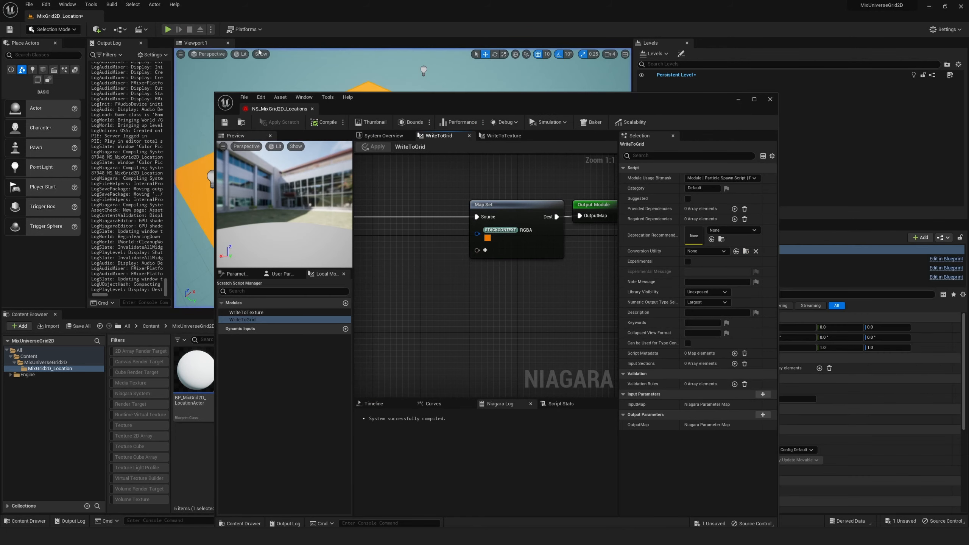
right_drag(450, 179, 451, 183)
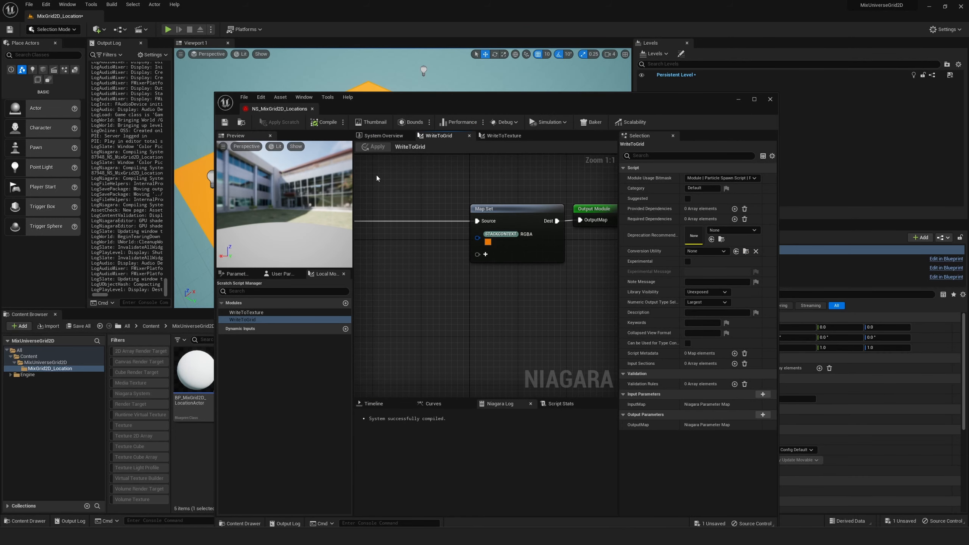
click(487, 242)
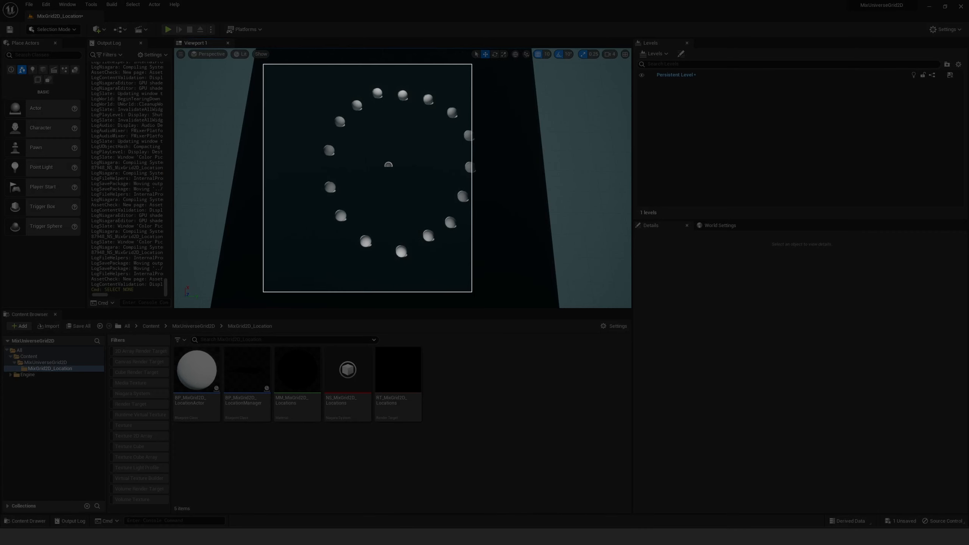
- Capture the dark plane and its ring of spheres in Snipping Tool and mark several spheres with red pen dots
drag(472, 291, 529, 288)
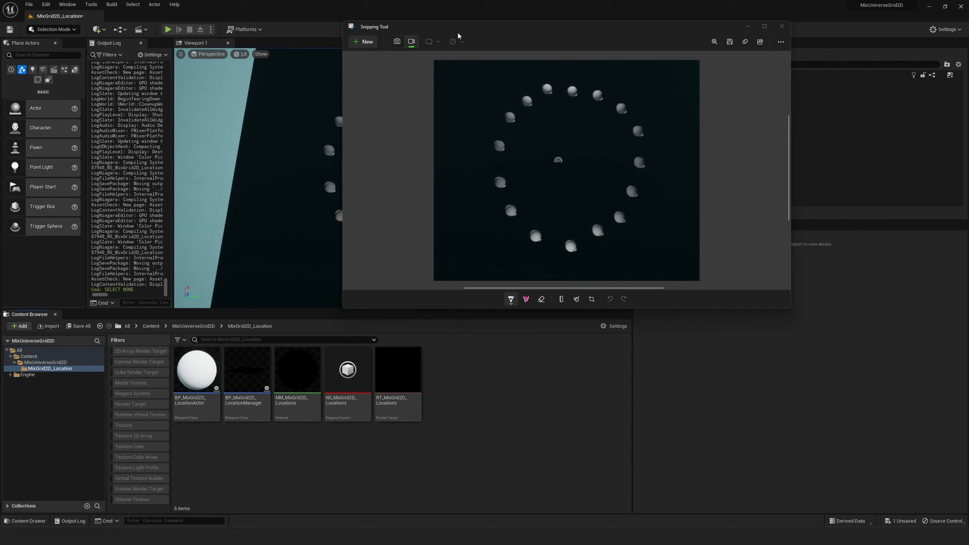
drag(517, 35, 536, 192)
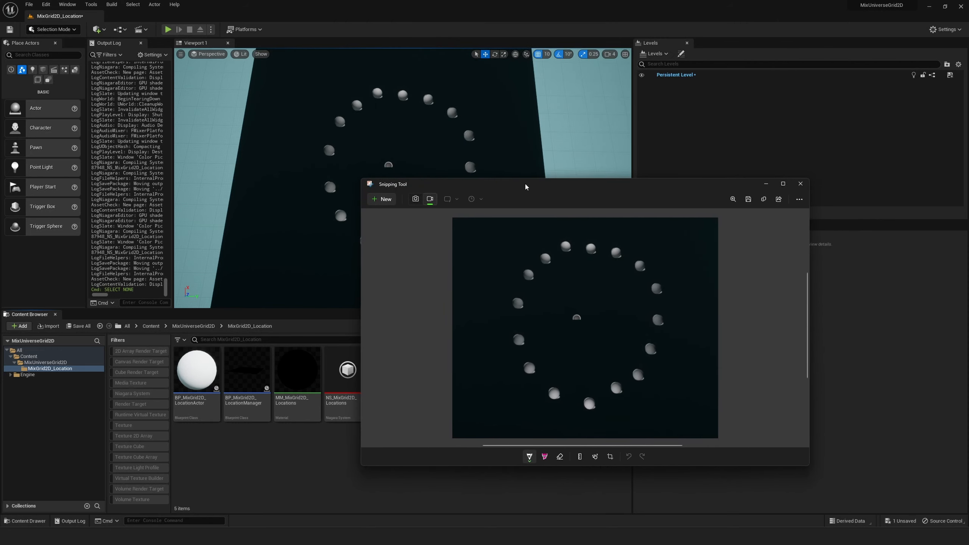
click(530, 457)
click(496, 324)
click(531, 458)
click(498, 340)
- Mark grid points across the upper part of the screenshot with rows of green pen dots
click(530, 458)
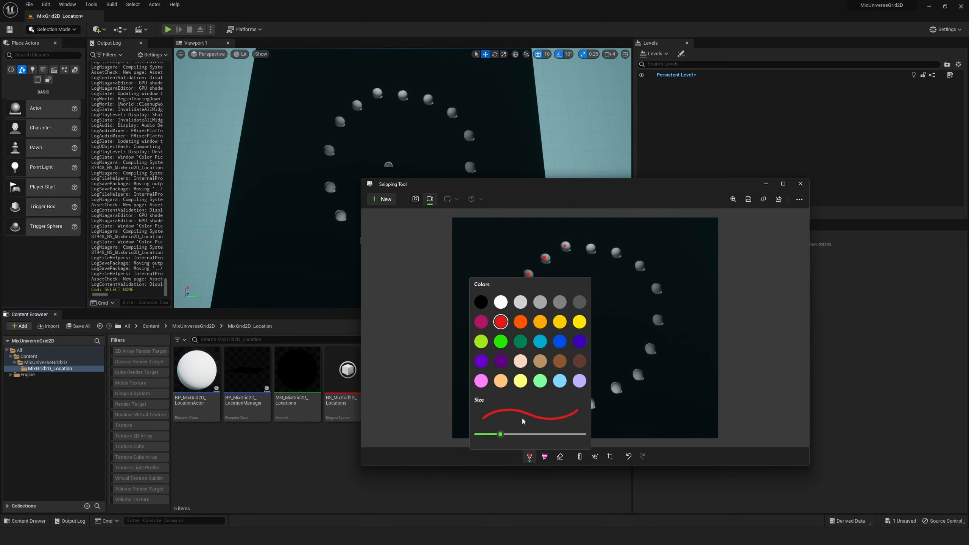
click(498, 340)
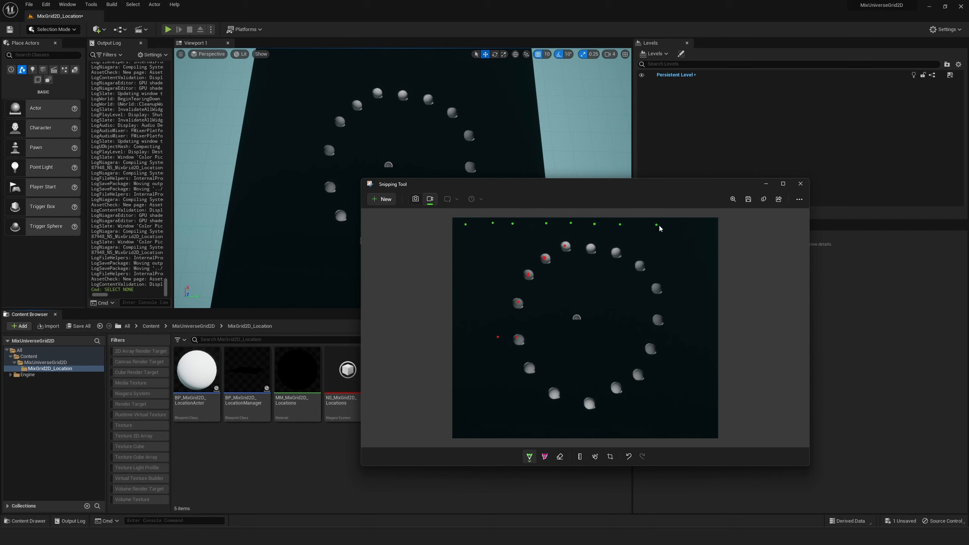
click(715, 225)
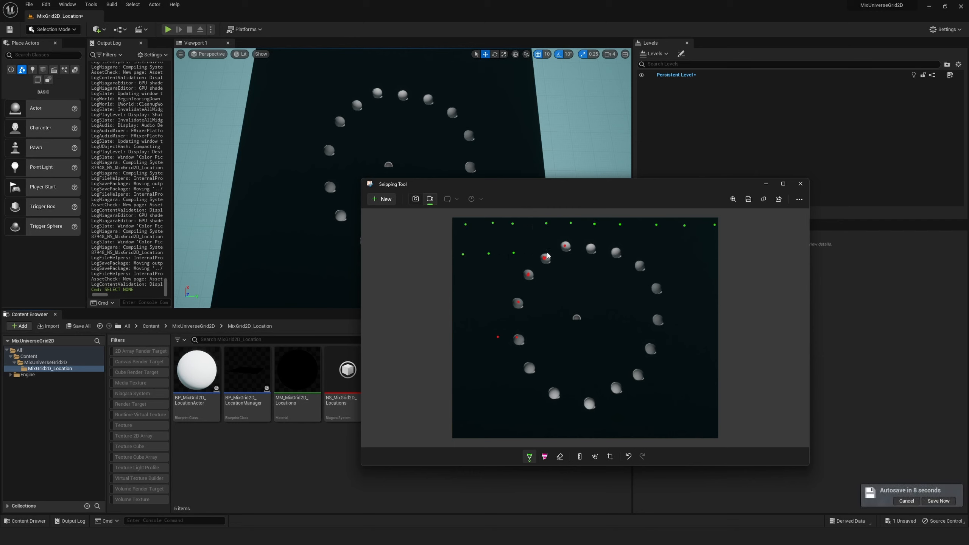
- Draw orange circles of different sizes around two neighbouring spheres in the screenshot
click(532, 459)
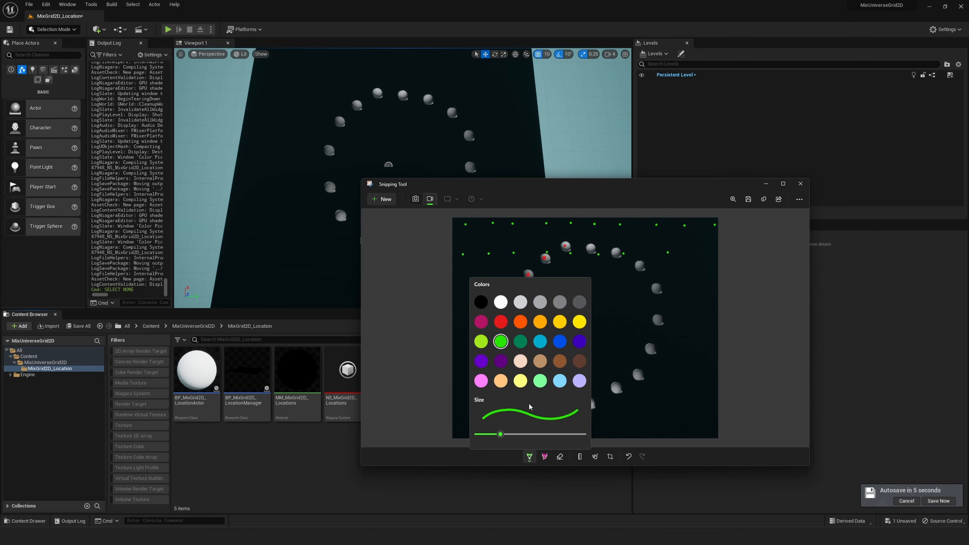
click(521, 324)
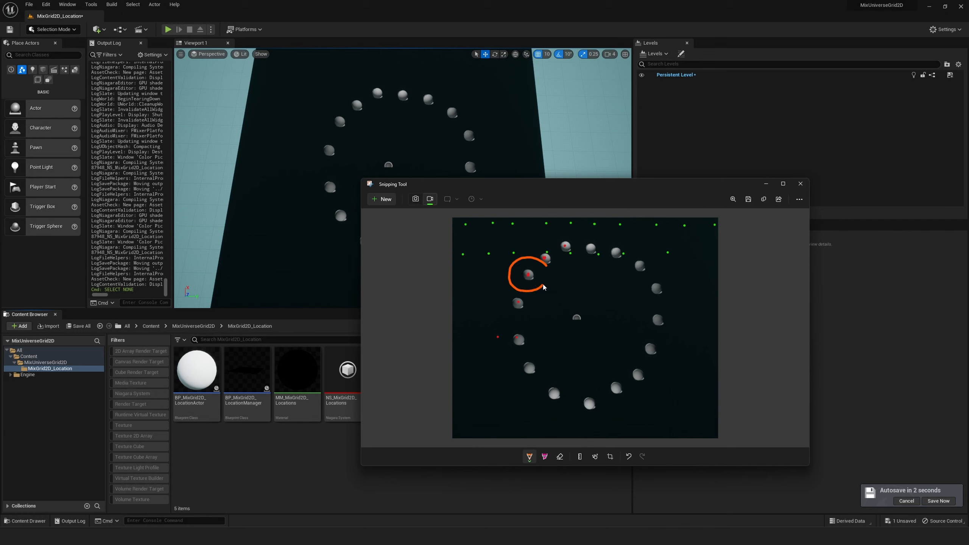
drag(531, 234, 529, 289)
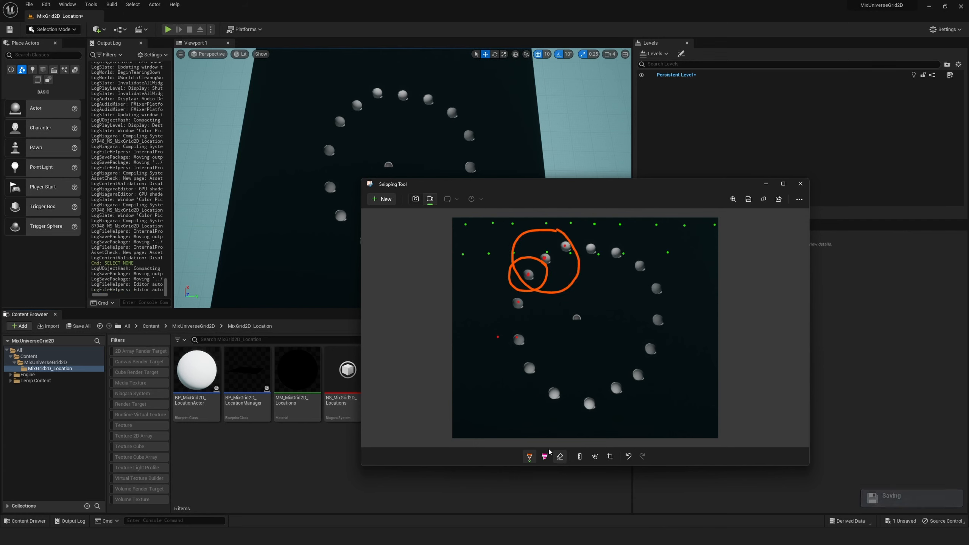
- Draw green lines from grid points to the circled spheres, scribble the circled area white, and close Snipping Tool
click(533, 462)
click(501, 343)
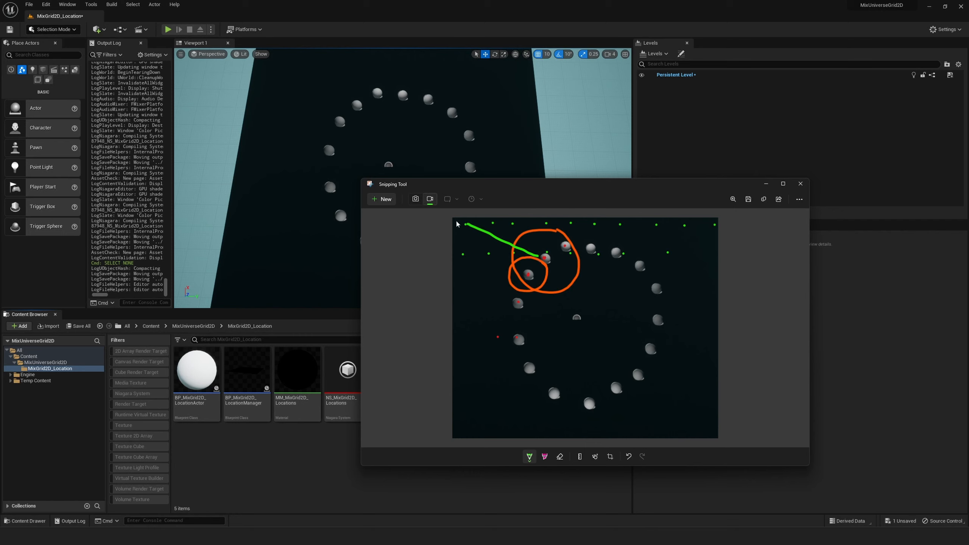
mouse_move(468, 220)
mouse_down()
mouse_move(462, 232)
mouse_move(458, 220)
mouse_up()
mouse_move(547, 224)
mouse_down()
mouse_move(537, 257)
mouse_move(553, 279)
mouse_up()
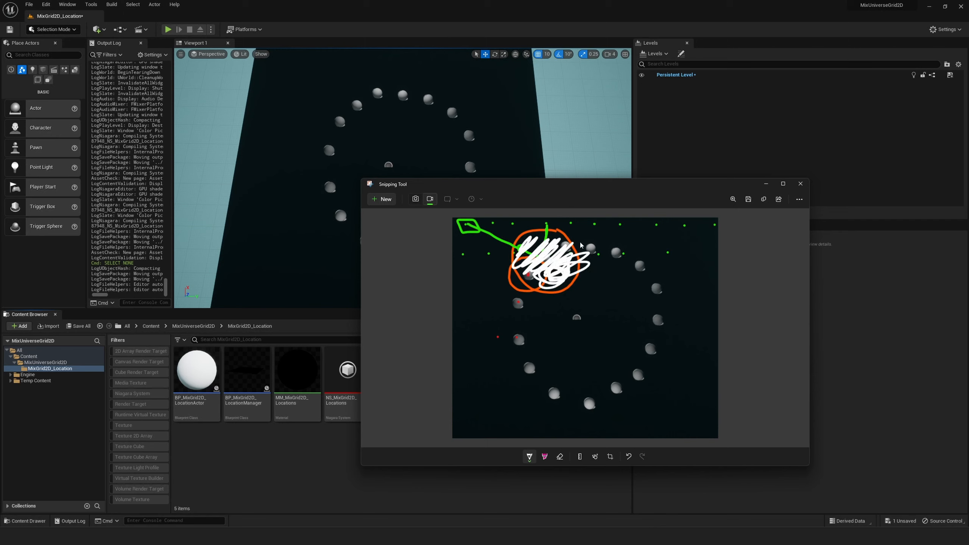
click(801, 184)
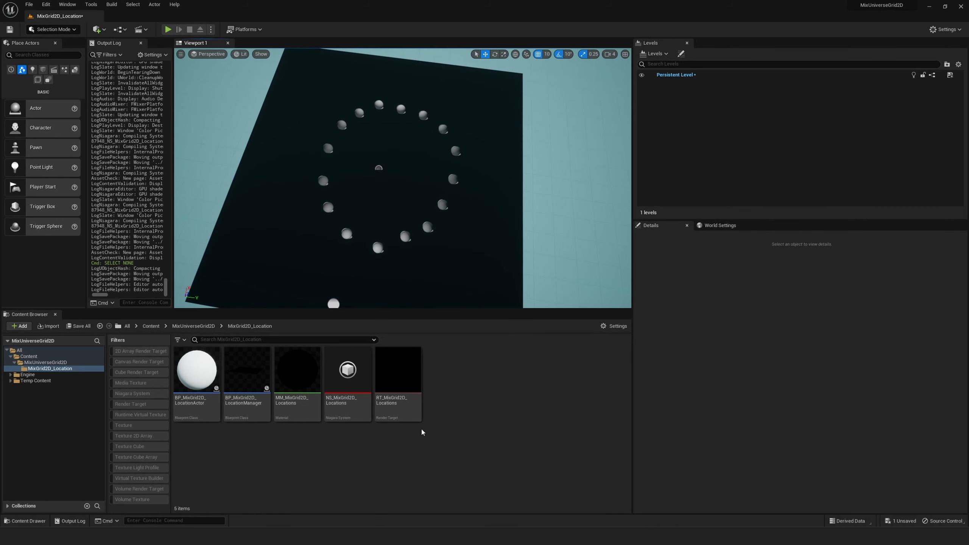
- Reopen NS_MixGrid2D_Locations, open its WriteToGrid module graph, and enlarge the editor window and graph area
double_click(355, 403)
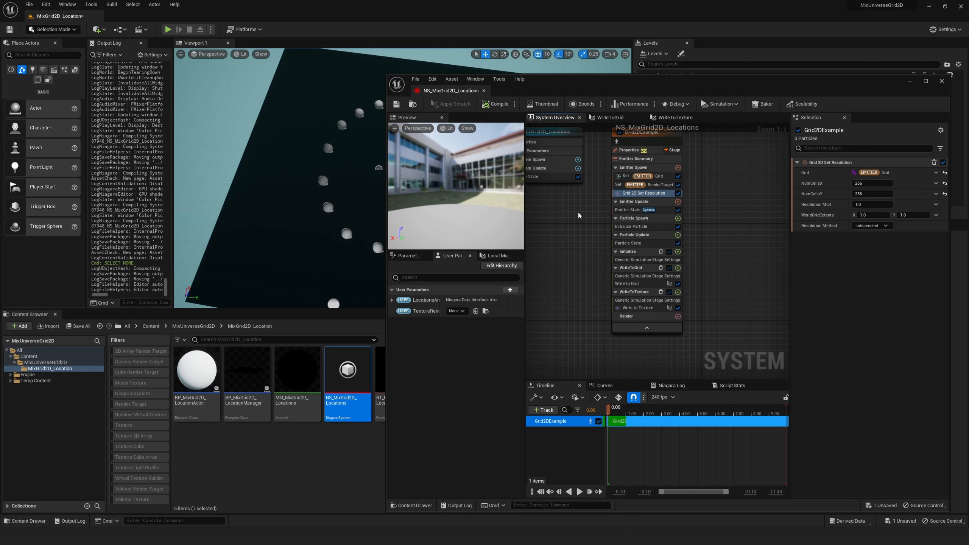
double_click(630, 285)
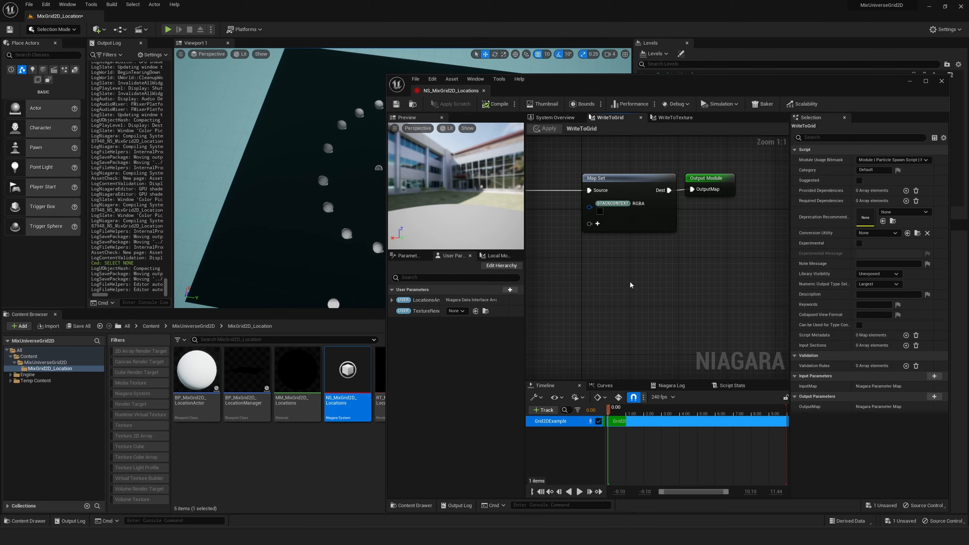
right_drag(630, 284, 754, 270)
scroll(683, 232, down, 2)
right_click(684, 232)
click(717, 88)
drag(718, 87, 871, 494)
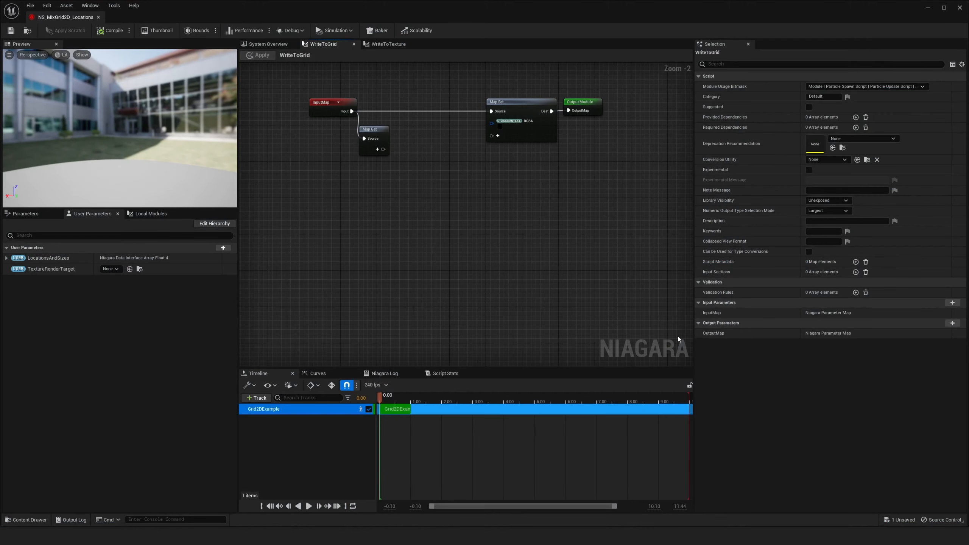
scroll(417, 173, up, 2)
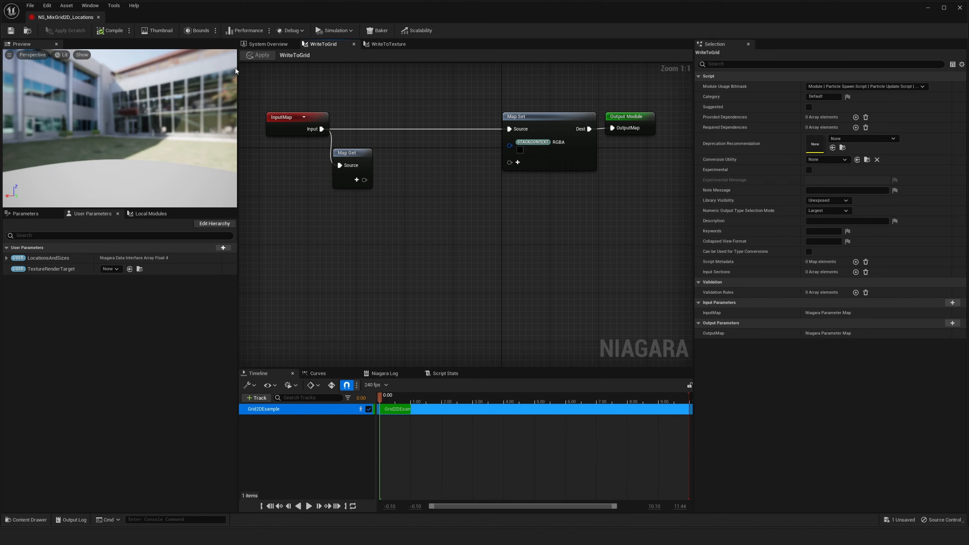
drag(235, 71, 162, 72)
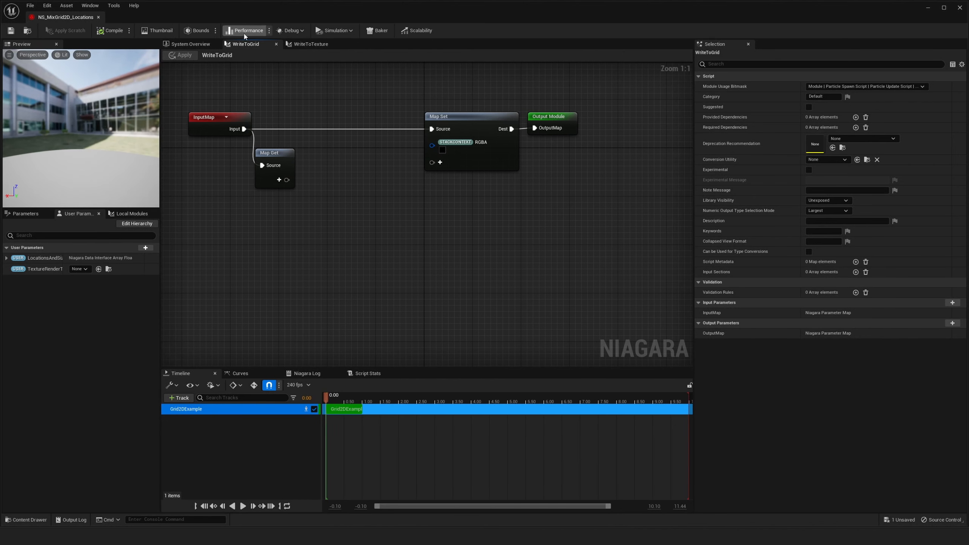
- Move the Map Set and Output Module nodes further away from InputMap to make room in the graph
right_drag(337, 107, 310, 121)
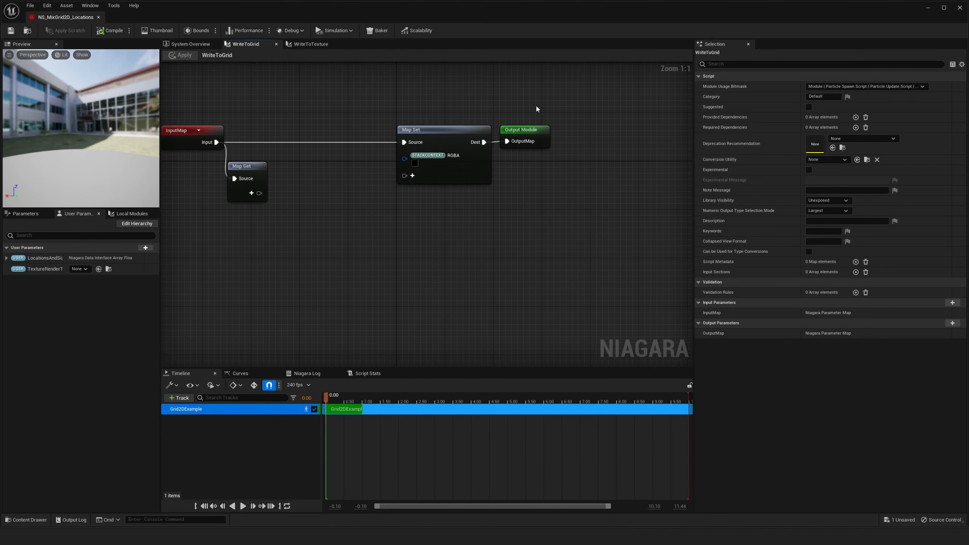
drag(537, 106, 472, 200)
right_drag(472, 199, 415, 185)
scroll(416, 185, down, 2)
drag(393, 136, 672, 138)
right_drag(673, 138, 402, 138)
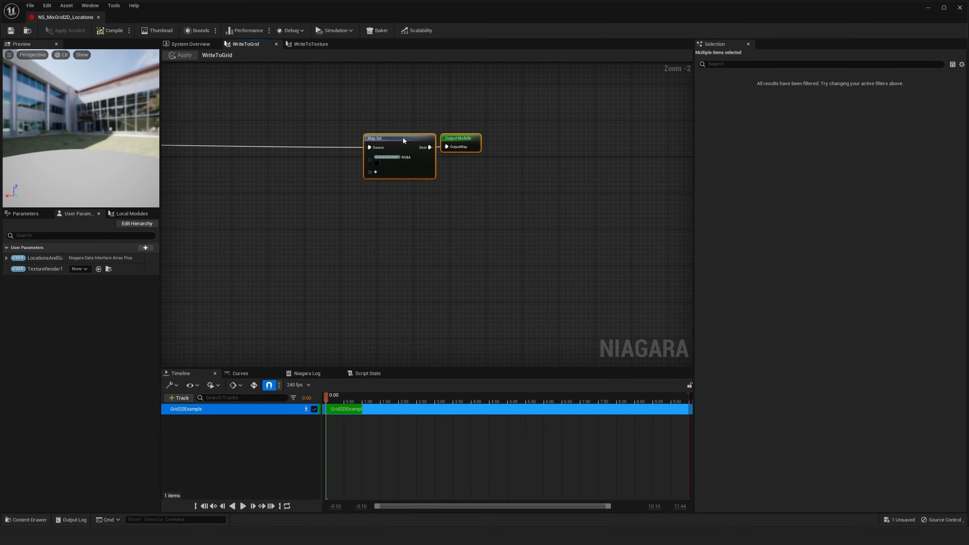
drag(403, 138, 585, 138)
- Add a Grid2D Collection input named Grid to the Map Get node in WriteToGrid
right_drag(461, 151, 687, 147)
right_drag(409, 148, 382, 176)
scroll(428, 188, up, 1)
click(384, 173)
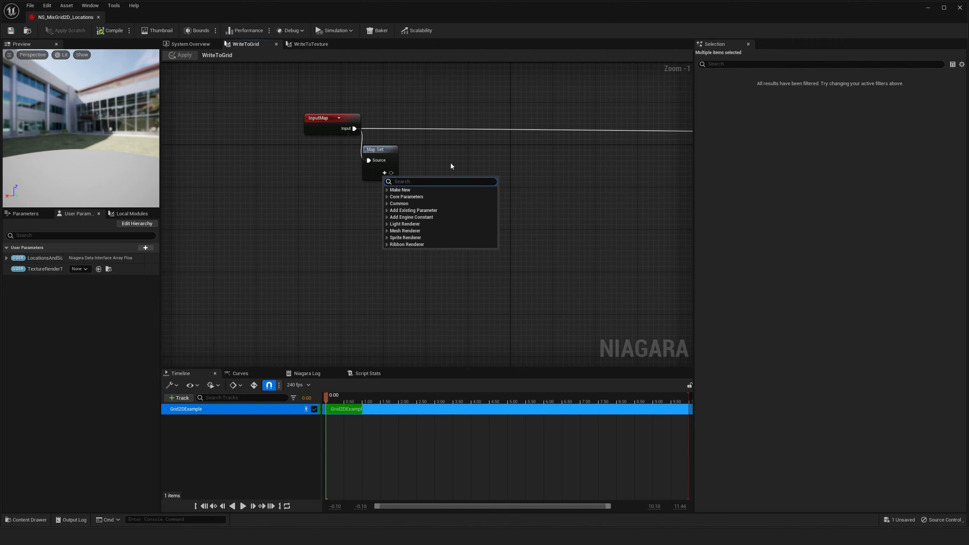
text(grid)
key(Return)
text(Grid)
key(Return)
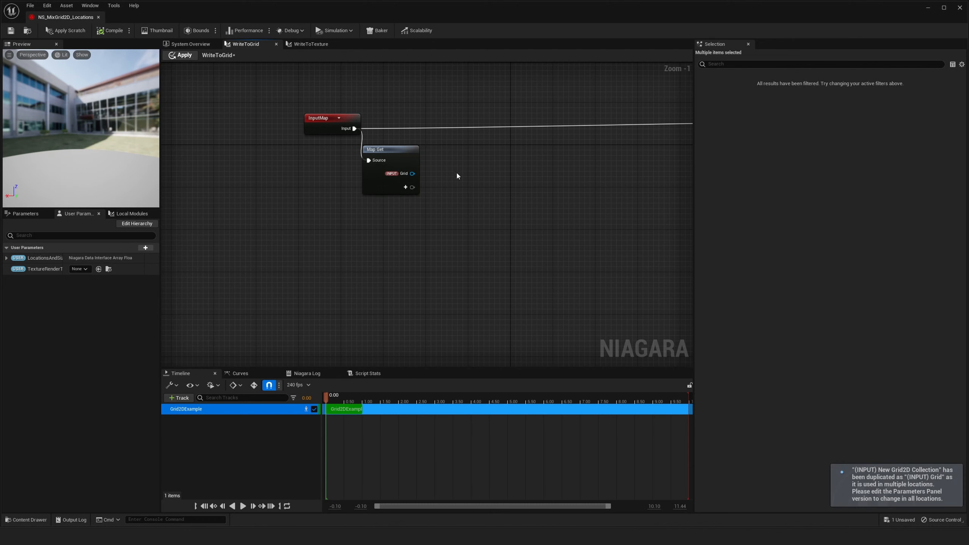
- Reposition Map Get, then add an Execution Index to Grid Index node fed by its Grid output and place it beside Map Get
right_drag(456, 173, 414, 165)
drag(321, 149, 342, 149)
click(407, 147)
right_drag(407, 147, 317, 133)
drag(265, 159, 338, 193)
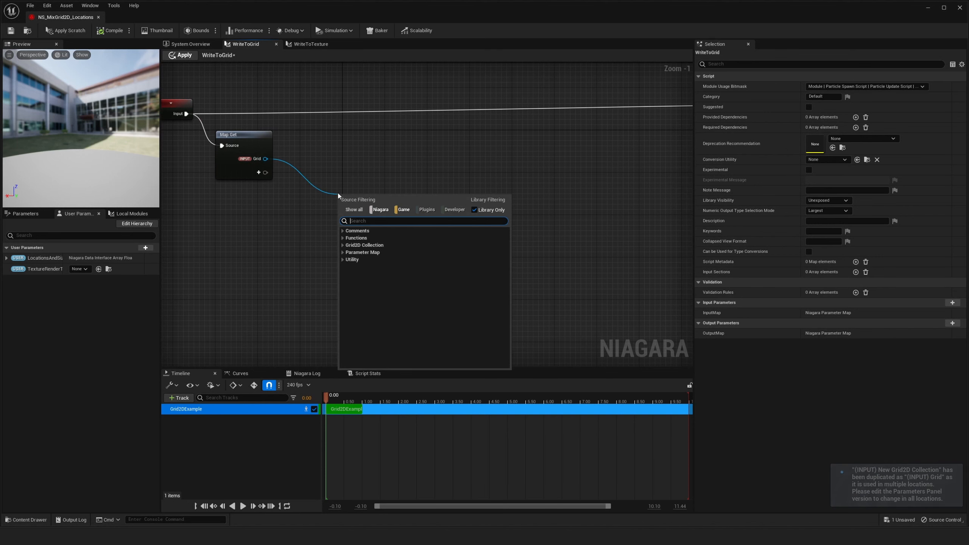
text(exec)
key(Up)
key(Return)
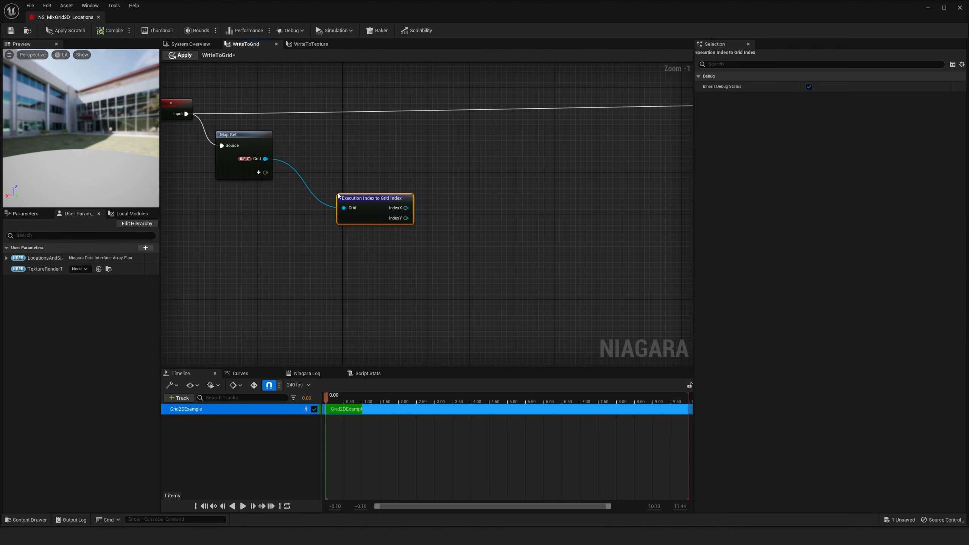
drag(347, 202, 321, 165)
click(289, 181)
- Add a Get Num Cells node connected to the Grid output, below the Execution Index to Grid Index node
right_drag(288, 180, 276, 184)
drag(253, 163, 296, 227)
text(num)
key(Return)
right_drag(321, 206, 324, 208)
mouse_move(342, 171)
mouse_down()
mouse_move(334, 158)
mouse_move(351, 168)
mouse_up()
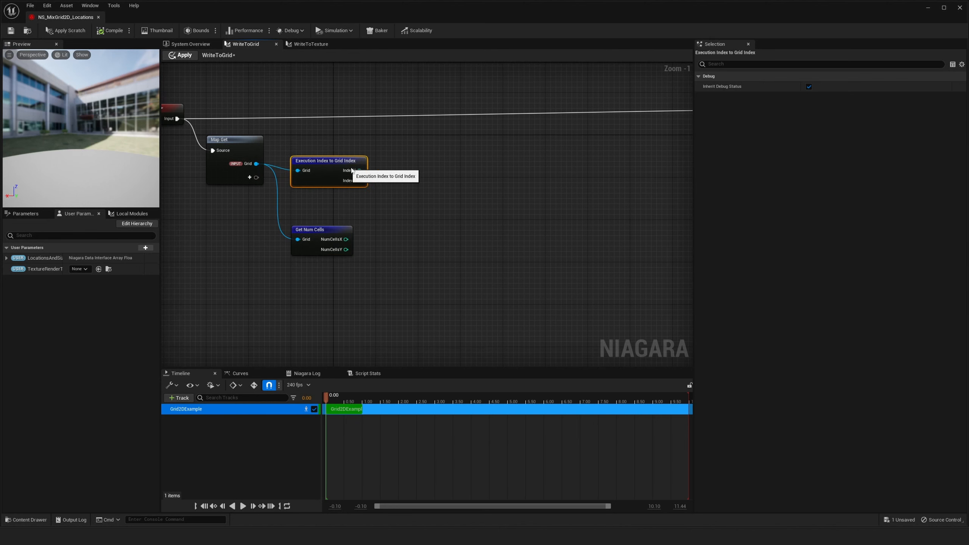
right_drag(358, 168, 320, 162)
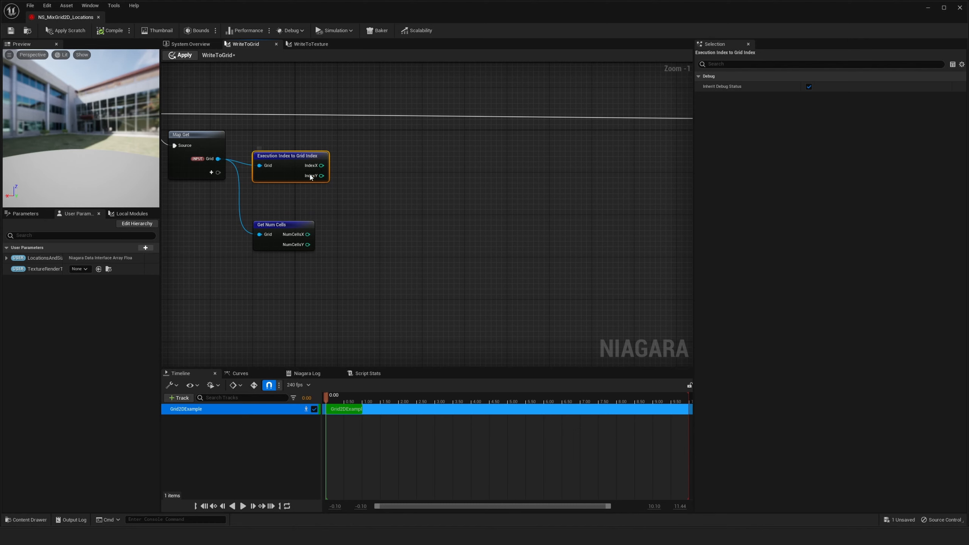
- Reposition the Get Num Cells node below Execution Index to Grid Index
right_drag(360, 193, 358, 173)
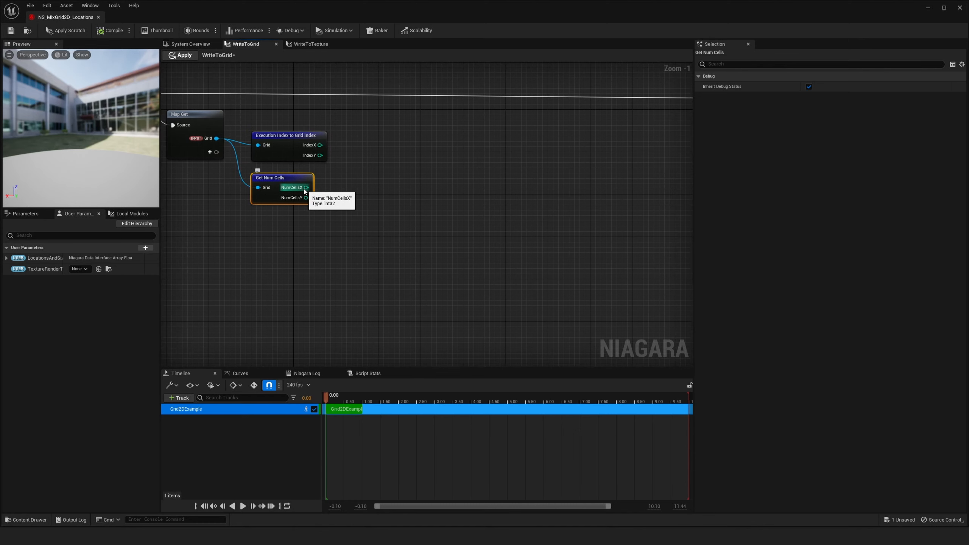
drag(306, 187, 374, 187)
right_drag(321, 178, 306, 185)
drag(295, 186, 300, 197)
right_drag(300, 199, 318, 207)
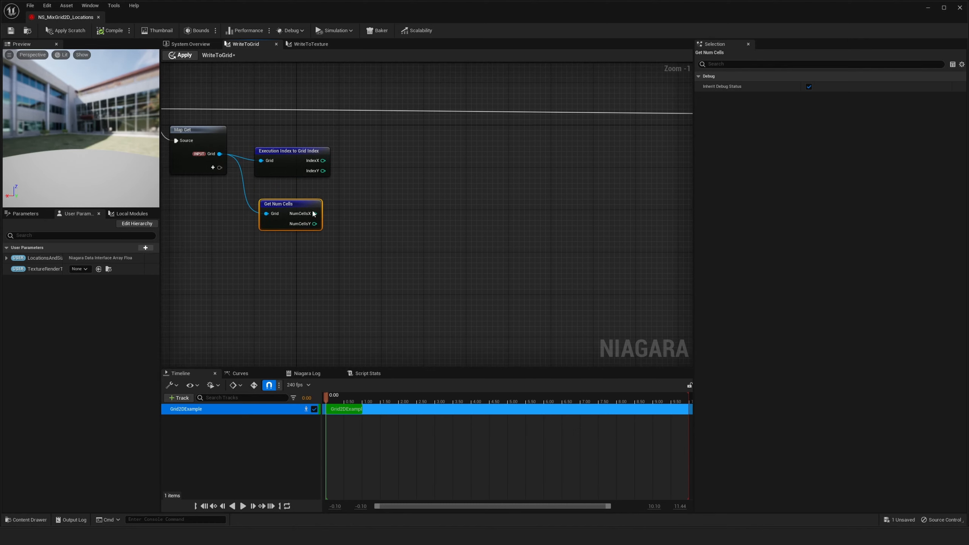
- Multiply NumCellsX by a float of -0.5, then duplicate the Multiply node and feed it NumCellsY
drag(314, 213, 363, 214)
text(mul)
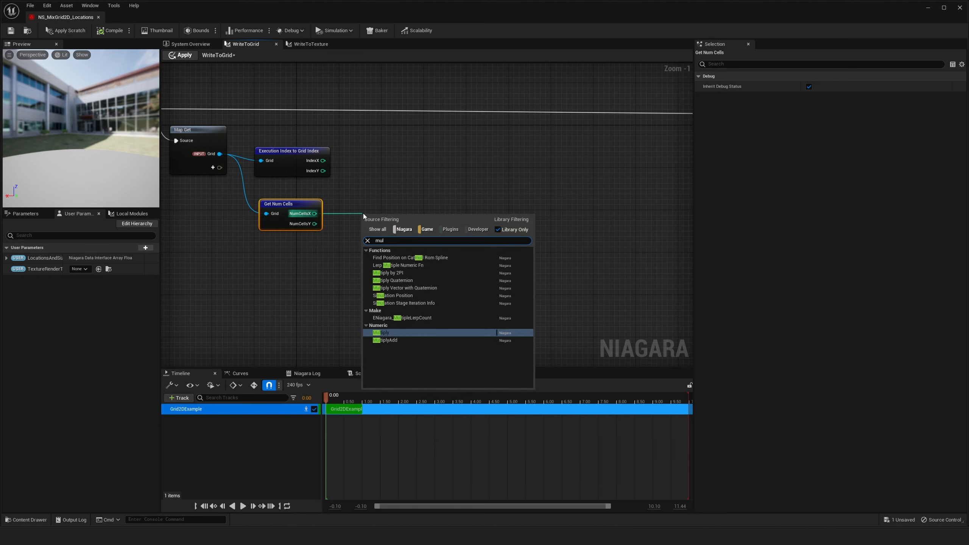
key(Return)
right_click(373, 234)
mouse_move(400, 253)
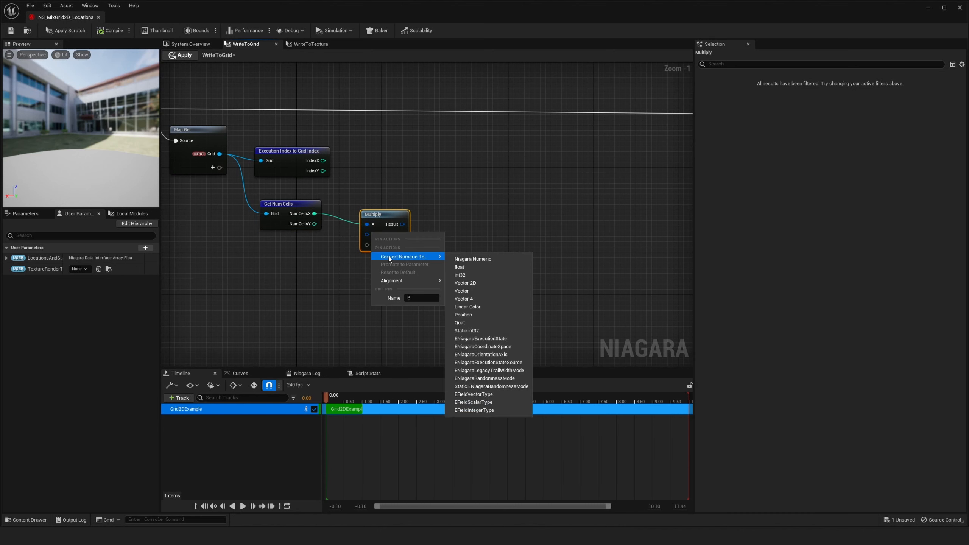
click(469, 259)
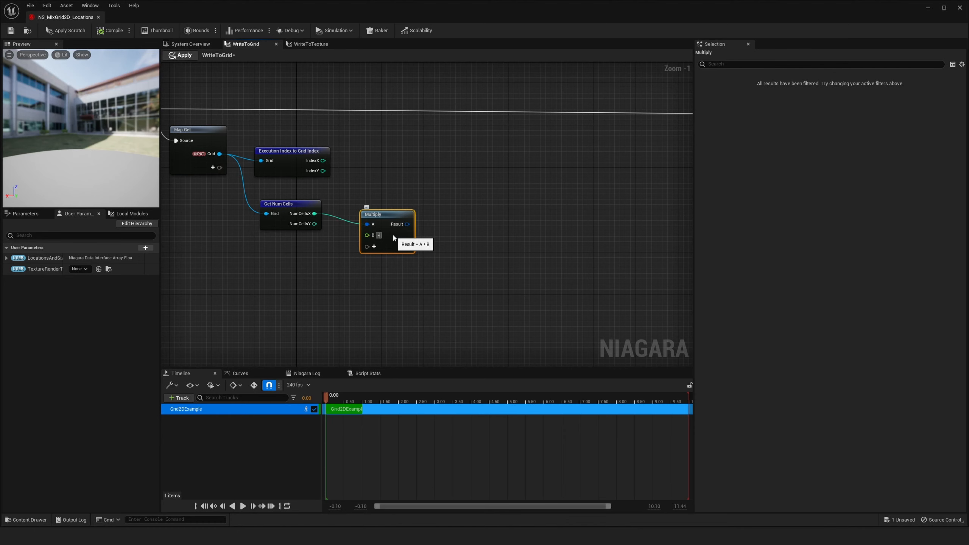
drag(395, 238, 385, 194)
key(ctrl+d)
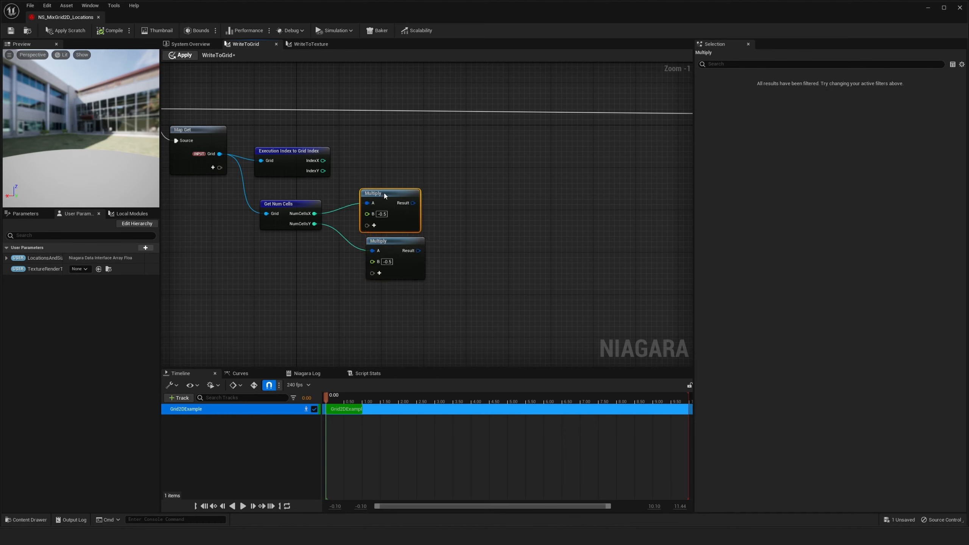
- Add IndexX to the NumCellsX Multiply result, and duplicate the Add node to sum IndexY with the NumCellsY Multiply result
key(a)
click(460, 150)
drag(323, 161, 462, 160)
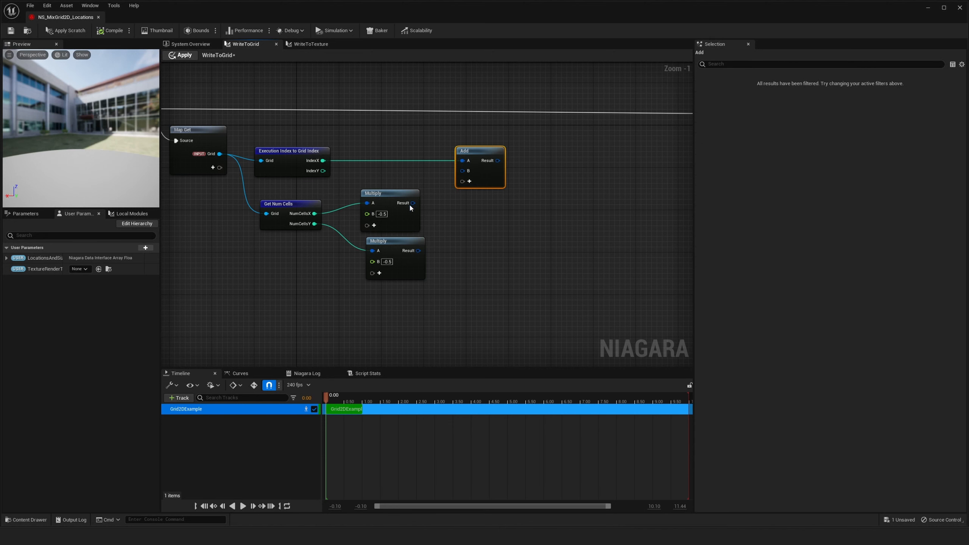
drag(414, 203, 418, 203)
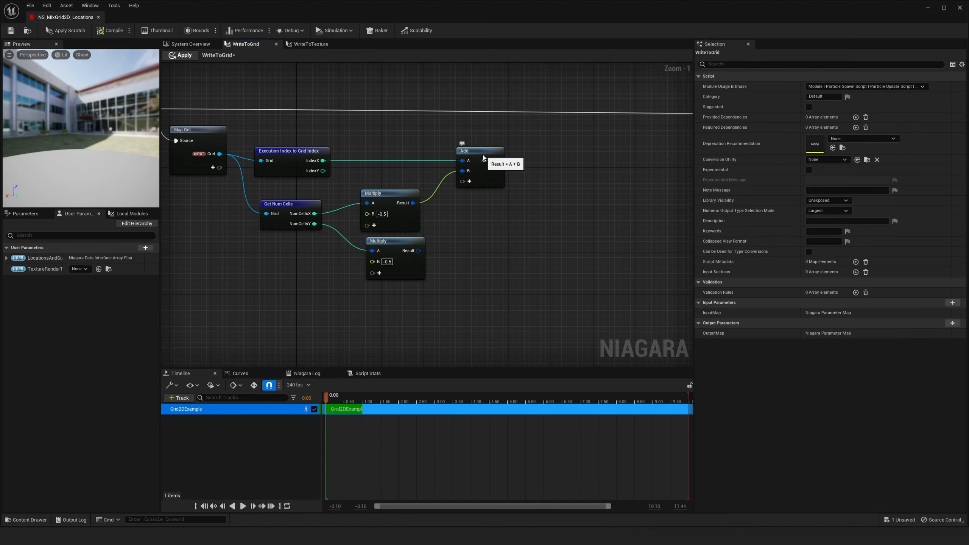
key(ctrl+d)
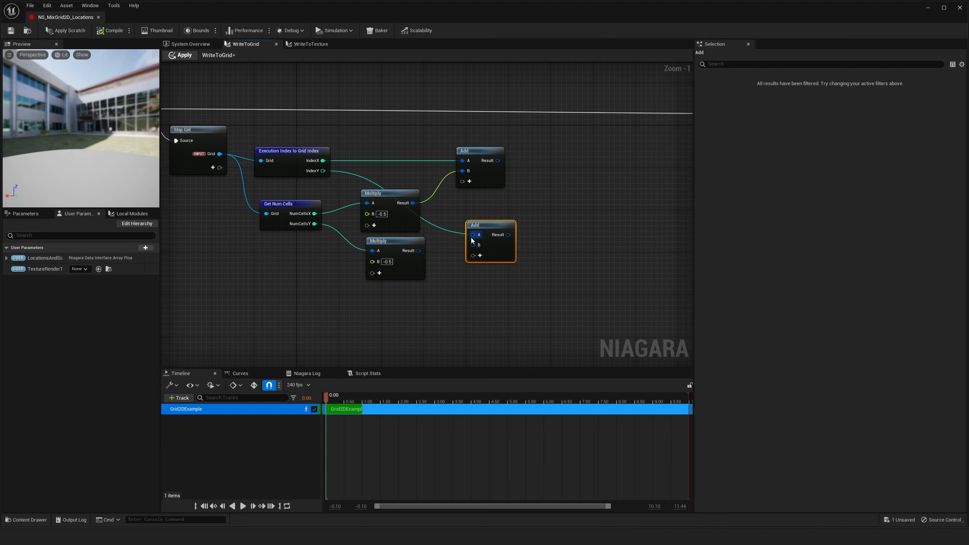
drag(477, 249, 476, 249)
- Create a Make Vector node with the two Add results feeding X and Y, and place it beside the Add nodes
right_drag(507, 158, 405, 153)
drag(406, 155, 472, 154)
text(make)
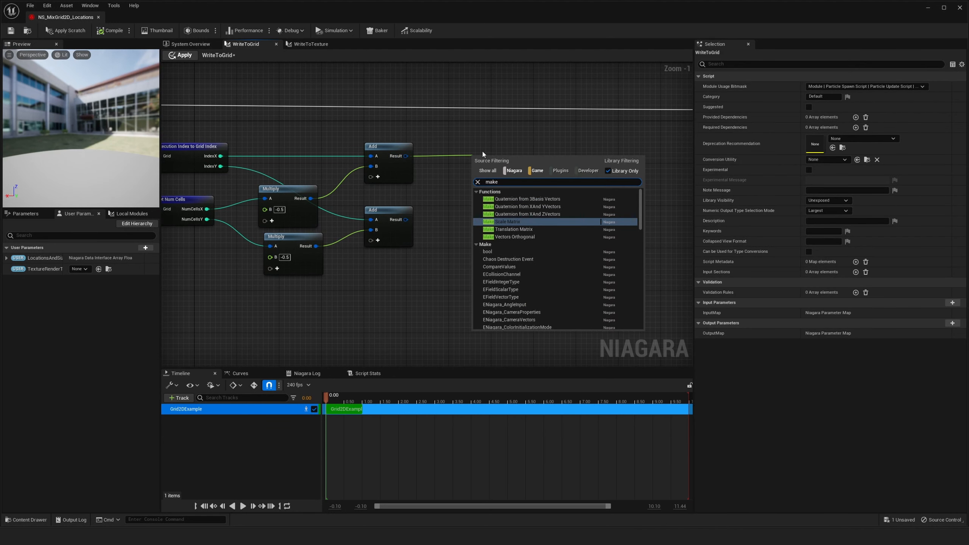
text( vector)
key(Down)
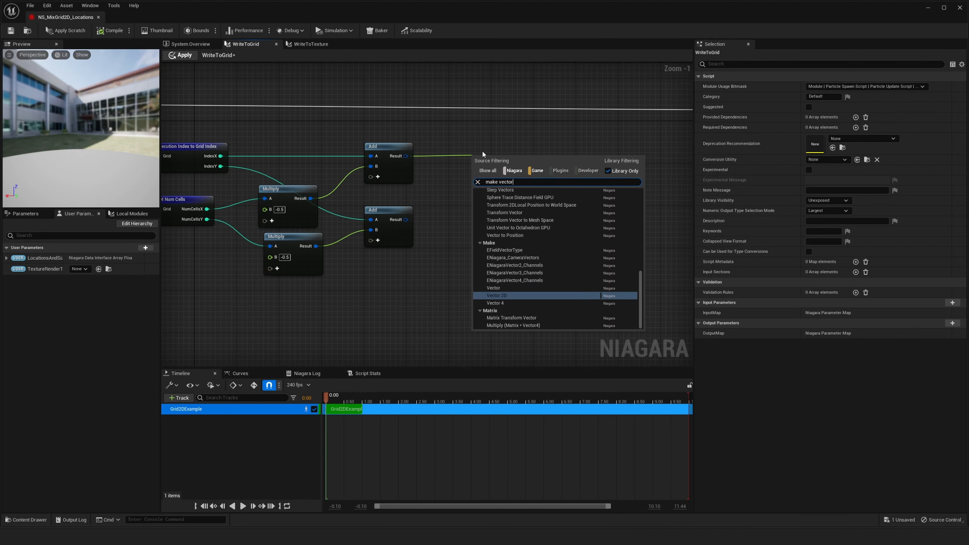
key(Up)
key(Return)
scroll(482, 150, down, 1)
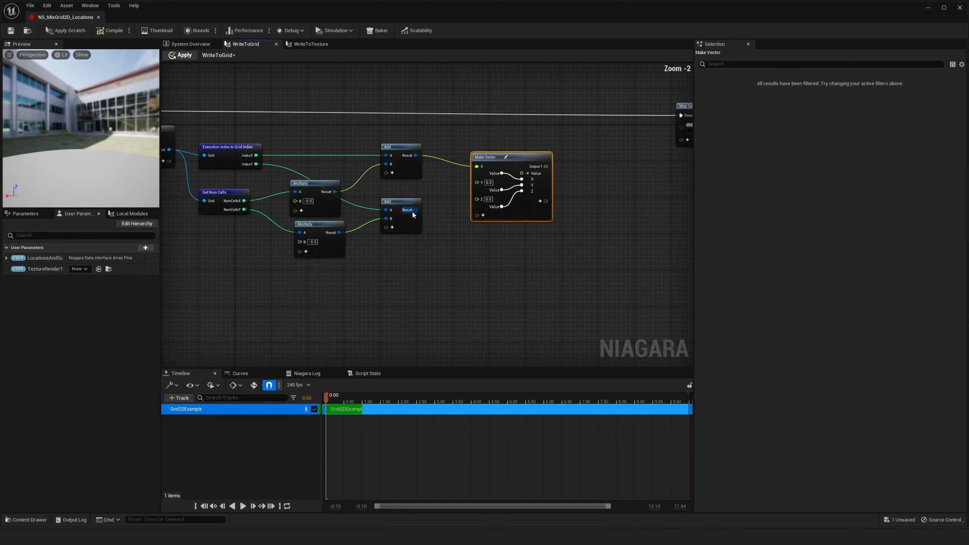
scroll(493, 165, up, 2)
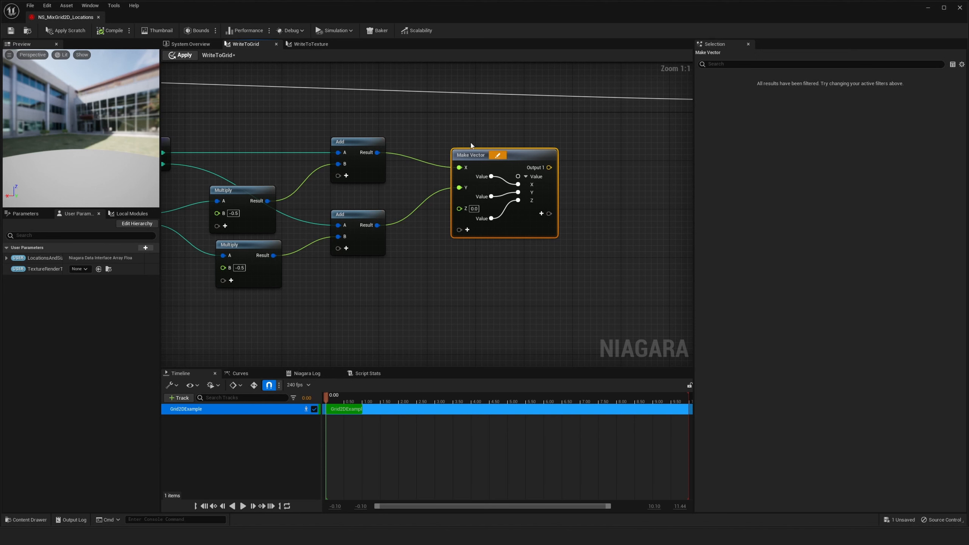
drag(531, 154, 499, 143)
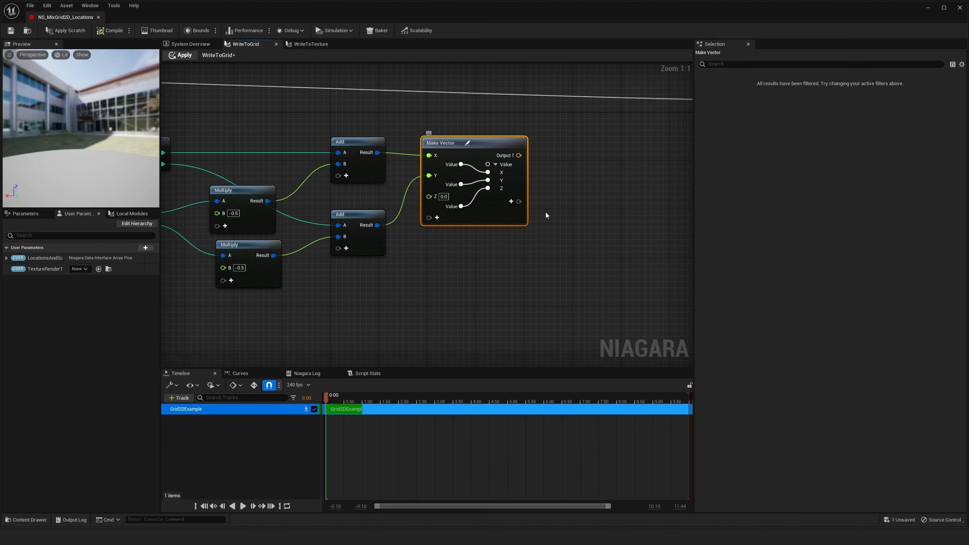
- Feed the Make Vector output into a new Multiply node and convert its B input to float
scroll(444, 225, down, 1)
right_drag(445, 224, 484, 217)
click(495, 117)
right_drag(504, 117, 441, 143)
scroll(440, 143, up, 1)
drag(405, 160, 460, 159)
text(m)
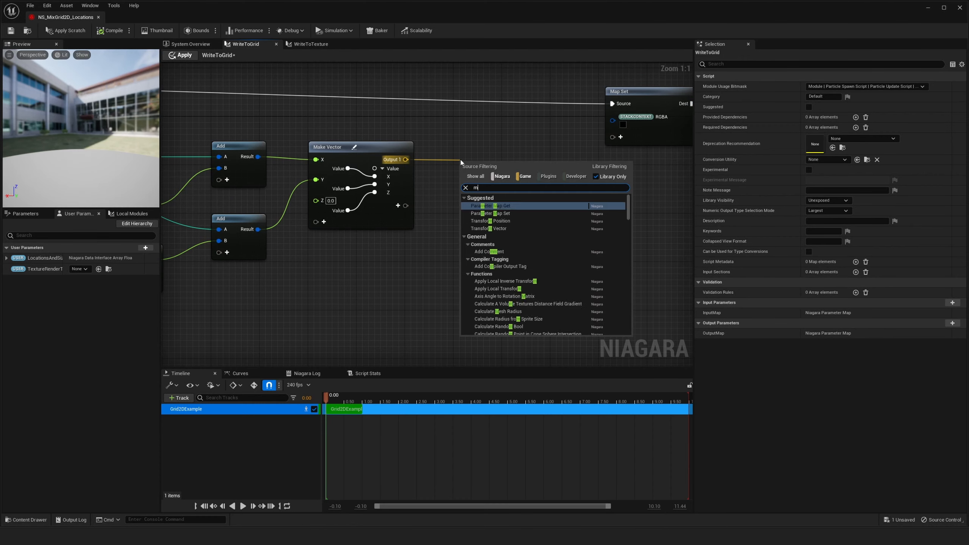
text(ul)
key(Return)
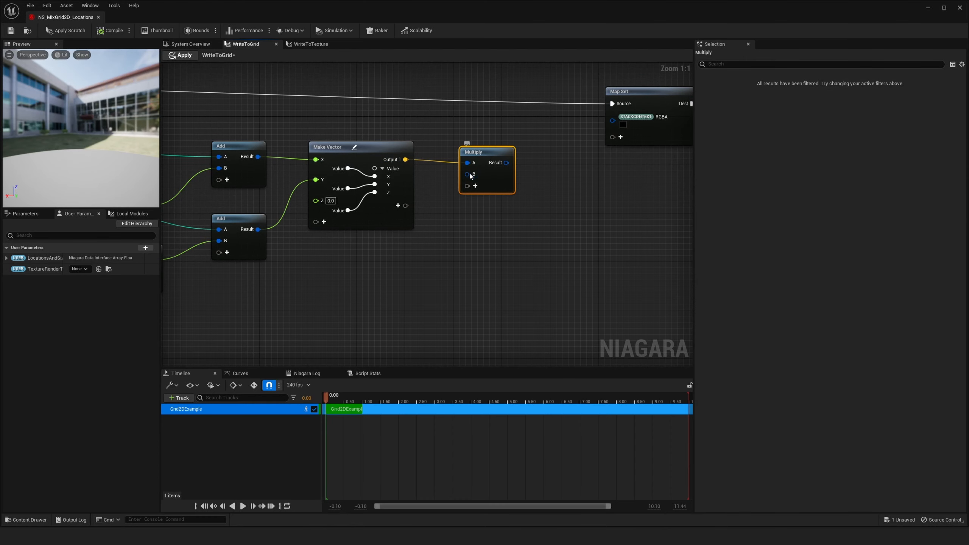
right_click(471, 176)
mouse_move(503, 197)
click(558, 209)
drag(501, 149, 508, 147)
- Expose the vector Multiply's B value as a float input on Map Get and rename it WorldScale
right_drag(431, 182, 588, 121)
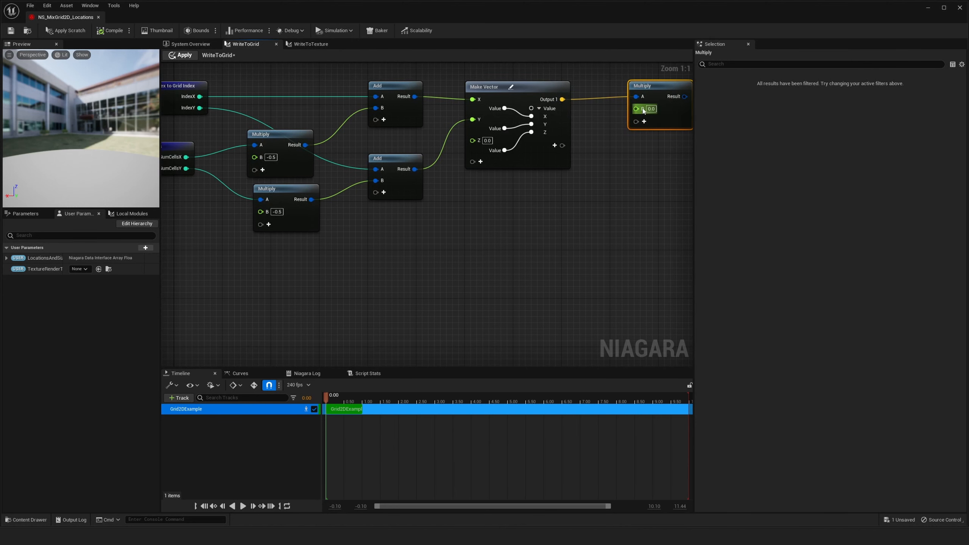
drag(391, 210, 294, 106)
right_drag(302, 164, 298, 227)
right_drag(372, 203, 340, 173)
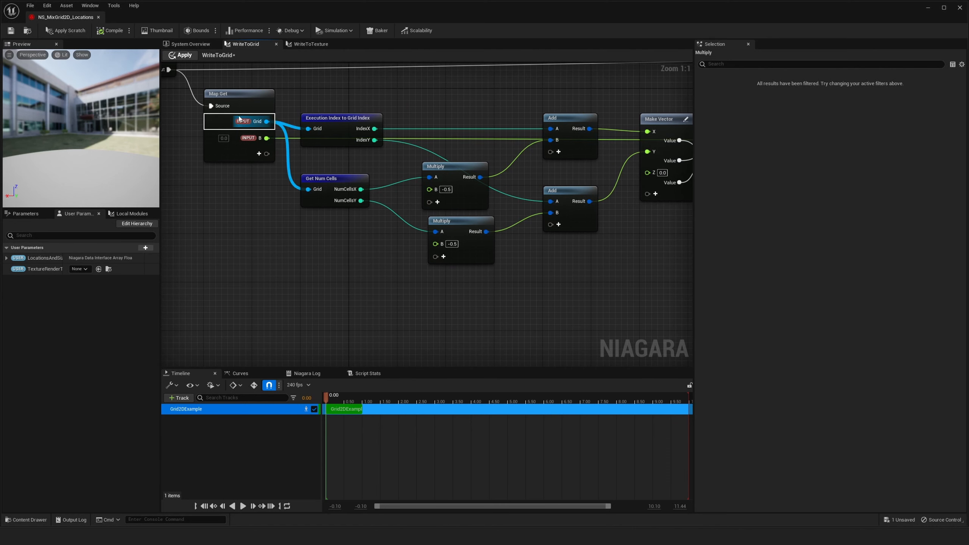
click(241, 96)
double_click(261, 139)
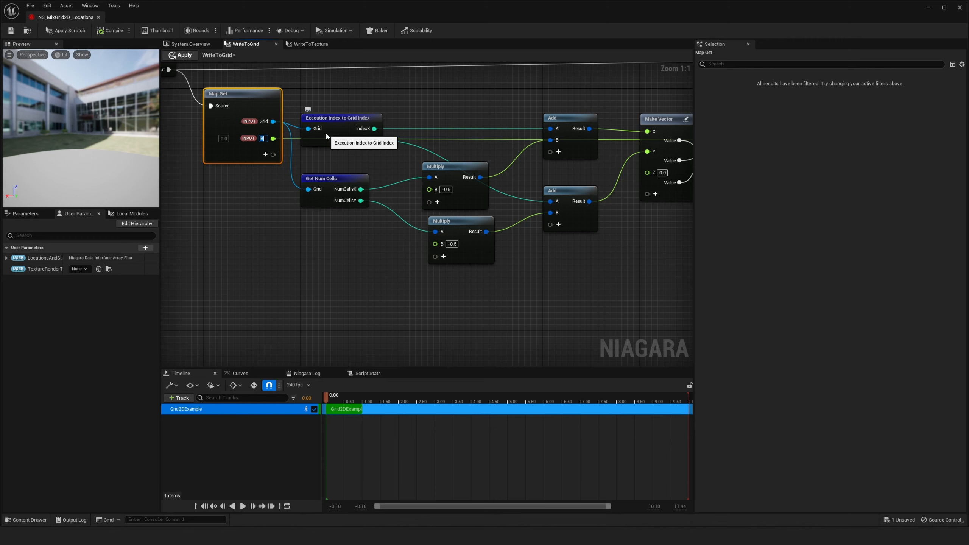
text(WorldScale)
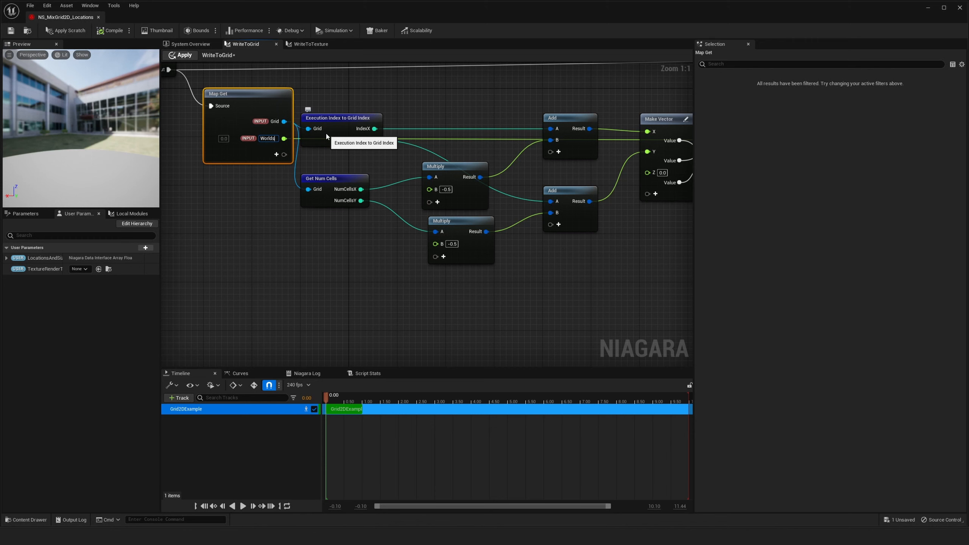
key(Return)
- Add two reroute points to the WorldScale wire and run it beneath the other nodes
right_drag(627, 108, 450, 104)
scroll(591, 107, down, 2)
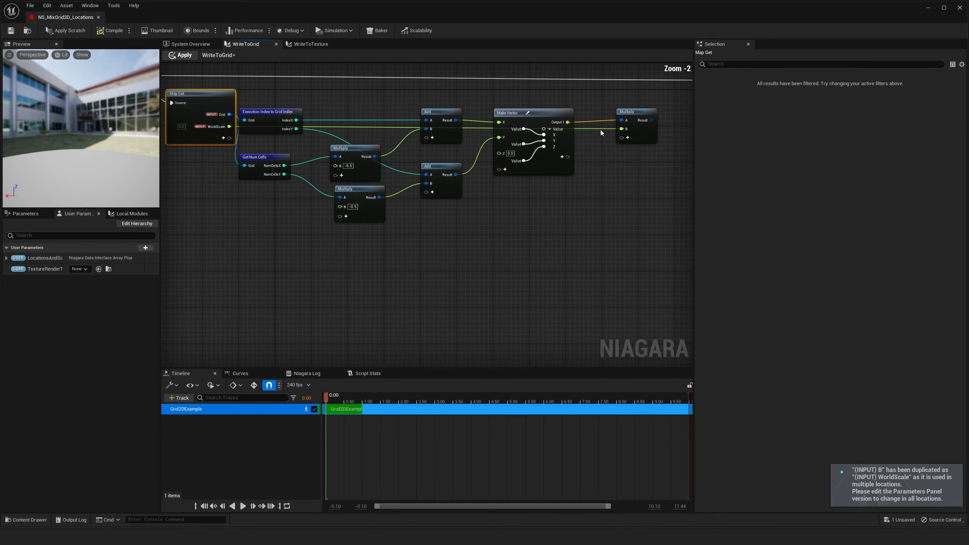
double_click(597, 125)
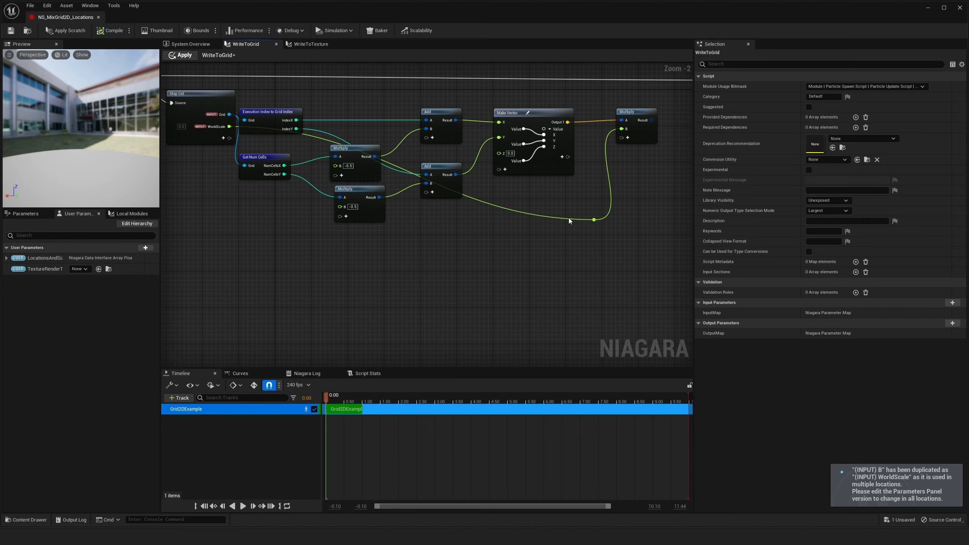
drag(595, 223, 293, 242)
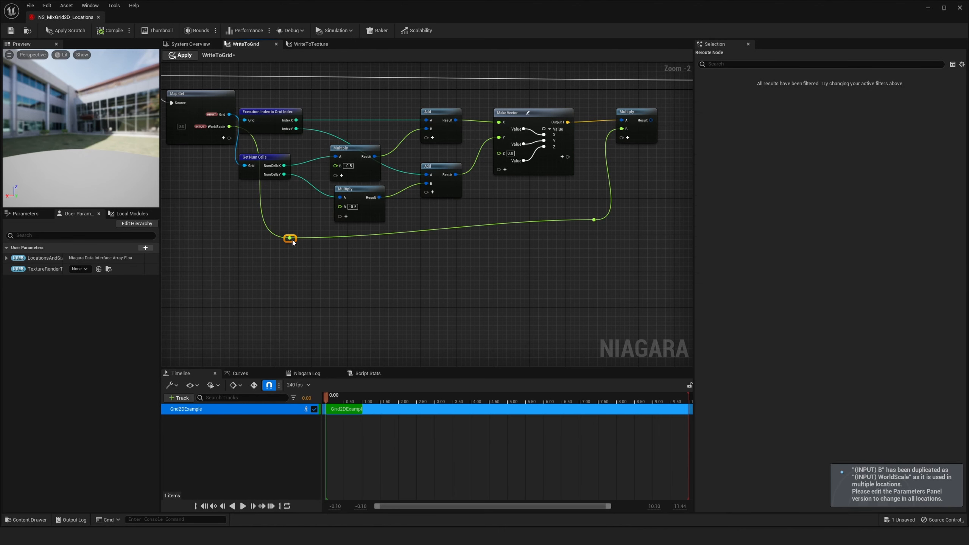
click(331, 241)
click(590, 224)
drag(598, 222, 596, 240)
- Move the RGBA Map Set and Output Module nodes further from the vector Multiply node to make room
right_drag(596, 229, 320, 278)
scroll(365, 224, up, 2)
right_drag(409, 179, 433, 212)
drag(506, 82, 607, 128)
drag(530, 118, 618, 122)
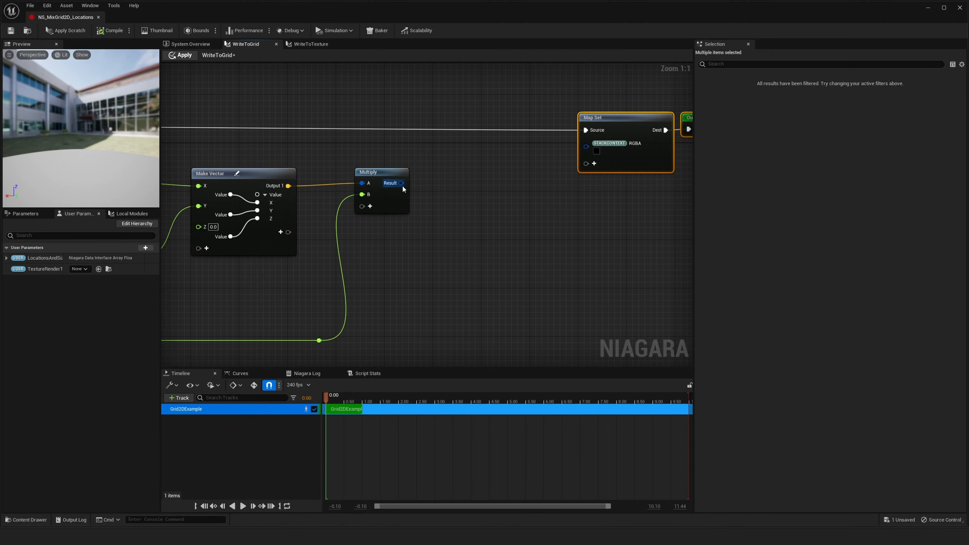
- Store the vector Multiply result in a new Map Set node as a local parameter named GridLocation, and place the node above Multiply
drag(401, 184, 463, 135)
text(map set)
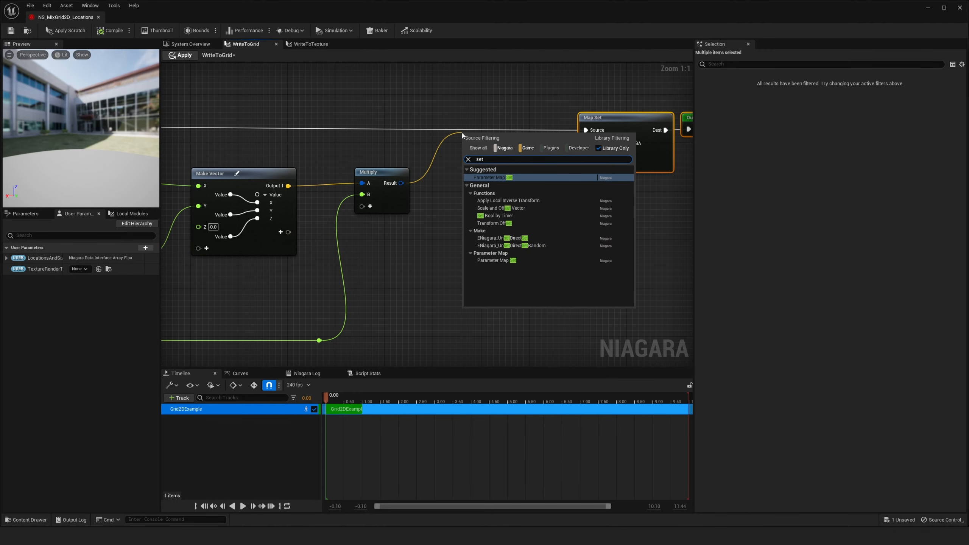
key(Return)
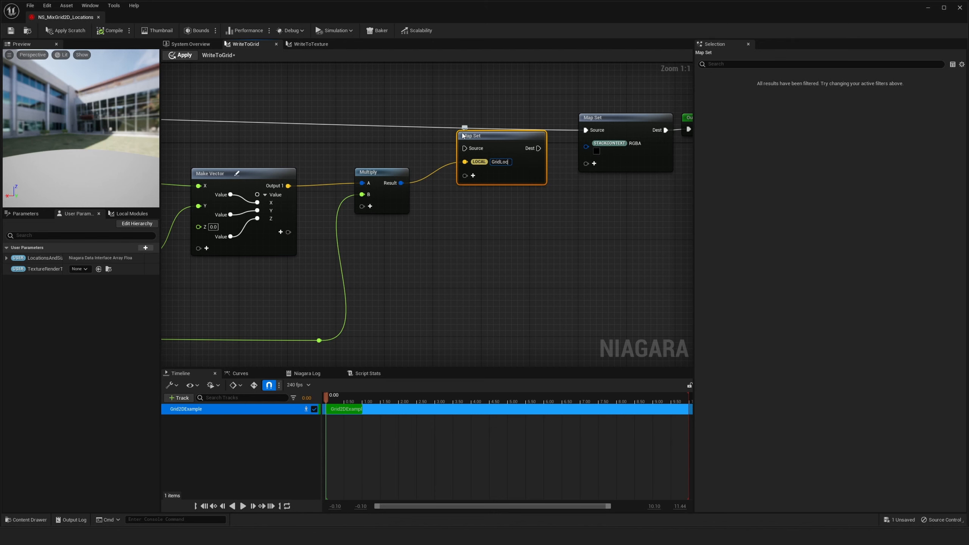
text(GridLocation)
key(Return)
drag(462, 133, 419, 110)
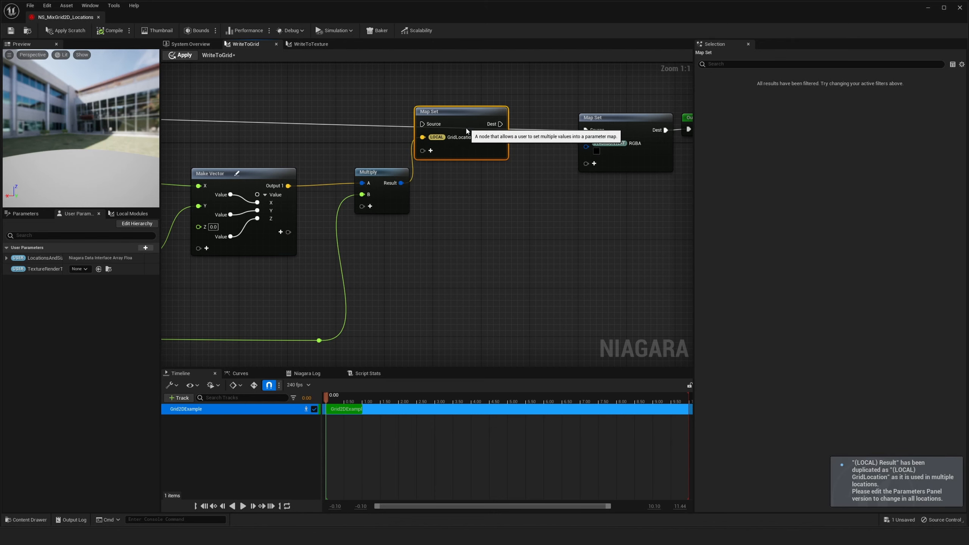
- Wire the GridLocation Map Set into the parameter map chain between InputMap and the RGBA Map Set
right_drag(465, 130, 597, 125)
scroll(596, 124, down, 1)
right_drag(198, 128, 490, 136)
drag(313, 131, 544, 131)
right_drag(610, 130, 477, 137)
drag(477, 138, 559, 142)
- Move the InputMap and Map Get nodes further away from the Execution Index to Grid Index node
scroll(561, 118, down, 5)
scroll(392, 128, up, 5)
drag(414, 223, 384, 140)
drag(307, 117, 264, 121)
click(202, 79)
- Move the RGBA Map Set and Output Module nodes further away from the GridLocation Map Set
right_drag(451, 151, 368, 146)
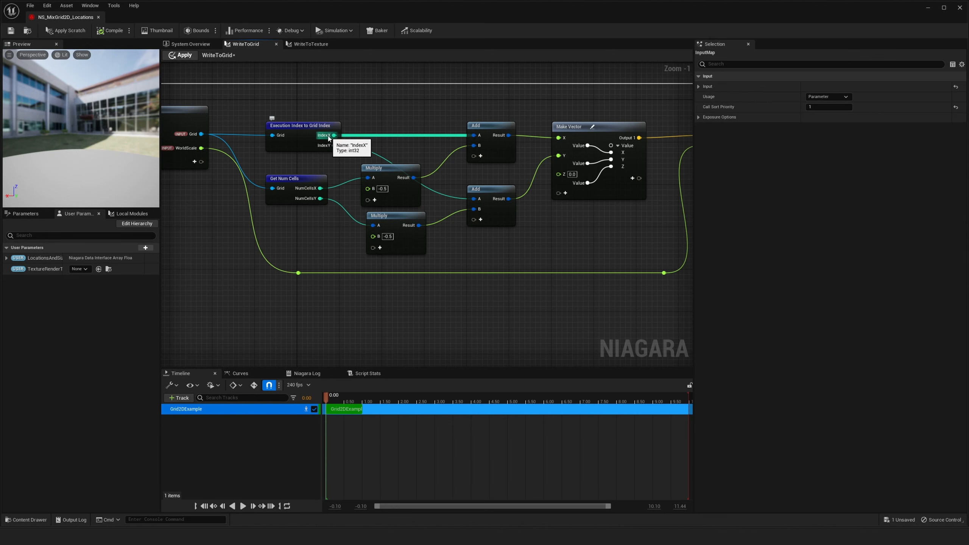
right_drag(333, 138, 290, 138)
drag(230, 102, 587, 264)
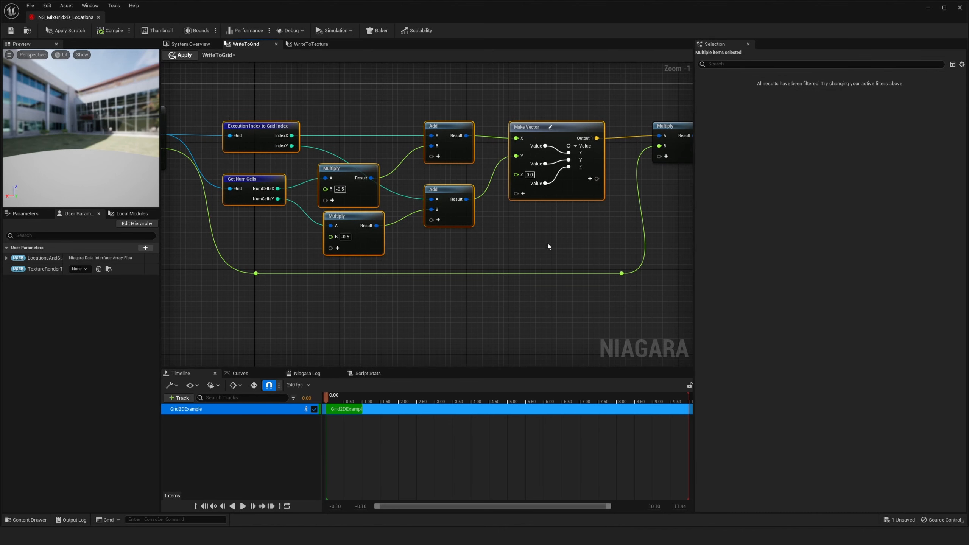
right_drag(312, 177, 311, 171)
right_drag(386, 113, 345, 125)
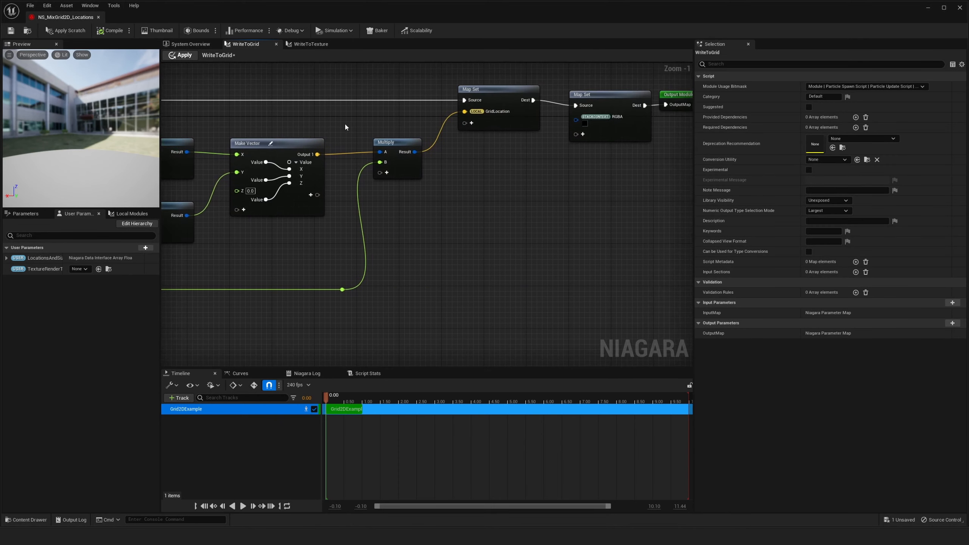
right_drag(345, 125, 319, 139)
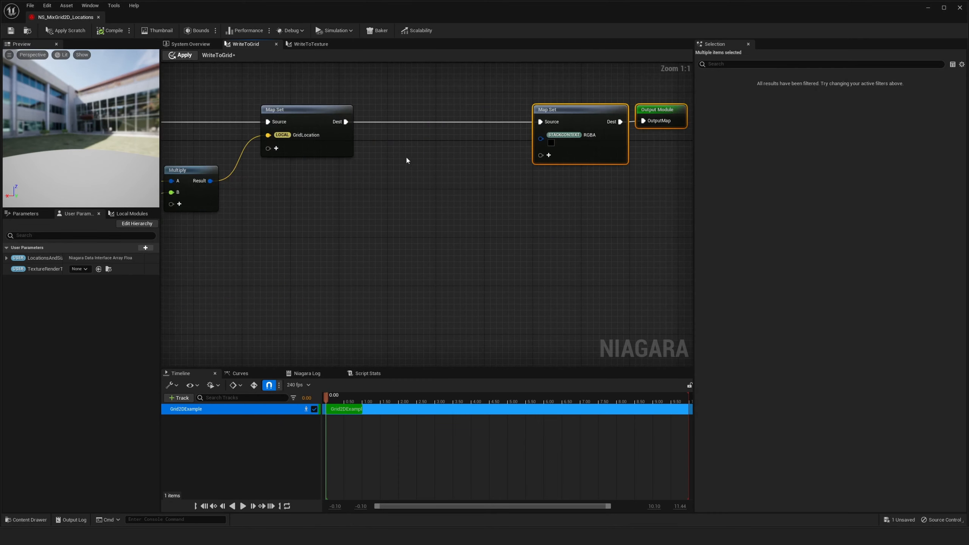
right_drag(406, 156, 381, 163)
drag(186, 194, 404, 212)
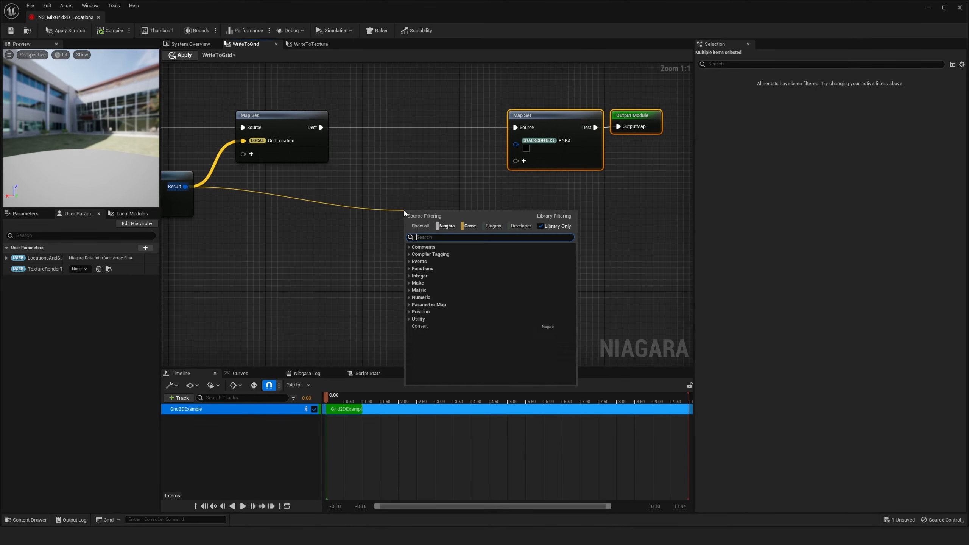
text(break)
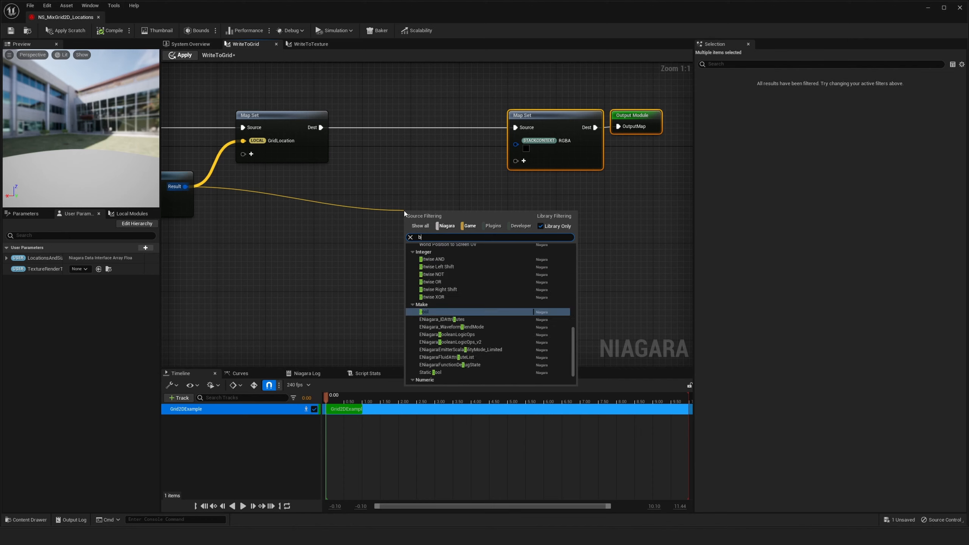
click(353, 194)
- Branch a Map Get node off the GridLocation Map Set and have it read the local GridLocation parameter
drag(321, 127, 348, 167)
text(map get)
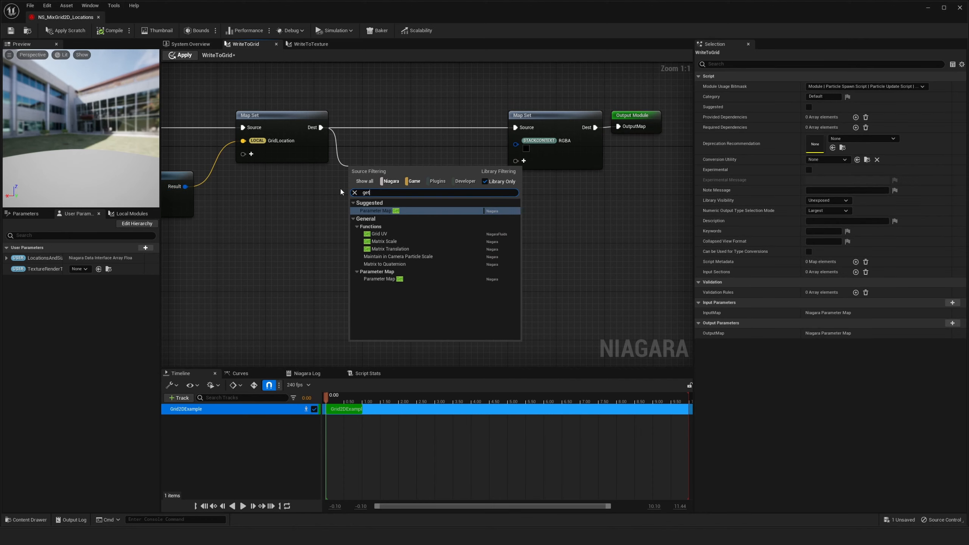
key(Return)
click(369, 196)
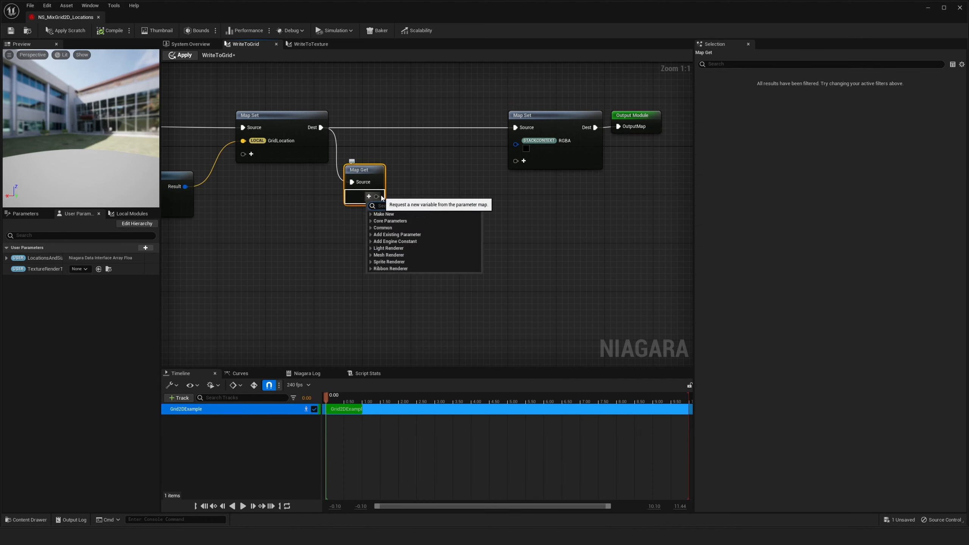
text(gridlo)
key(Return)
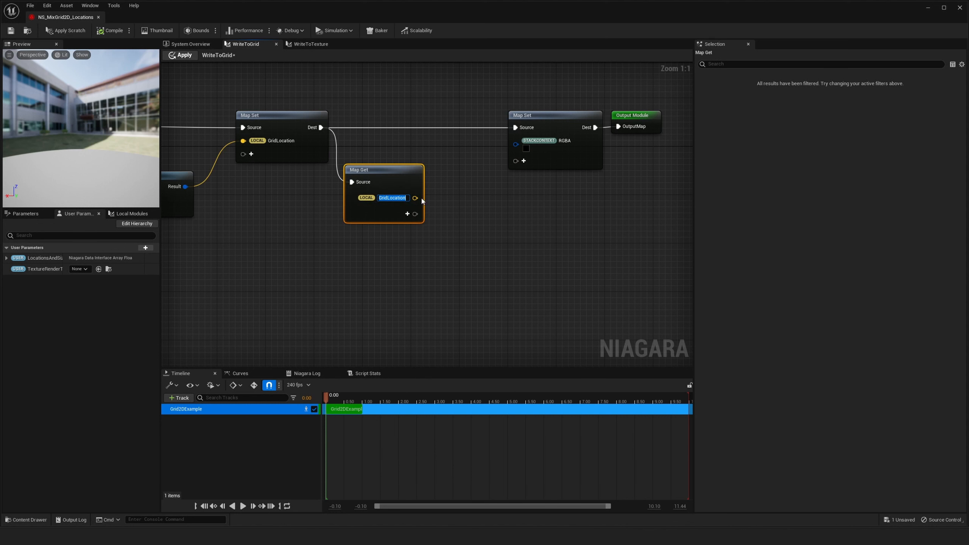
- Split GridLocation with Break Vector and feed its X component through a float-to-Linear-Color conversion into RGBA as a test
drag(416, 198, 448, 219)
text(break)
key(Return)
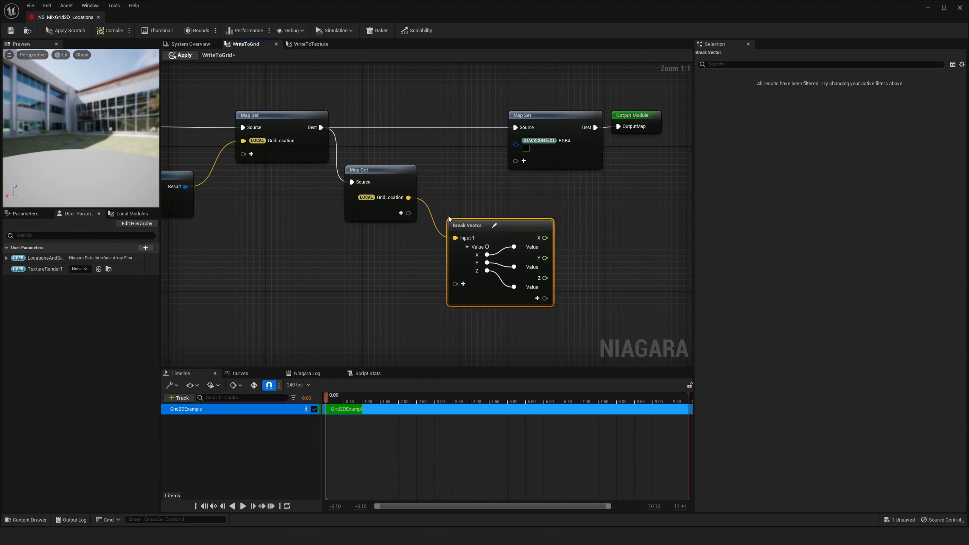
right_drag(478, 207, 383, 212)
drag(451, 242, 422, 146)
drag(549, 152, 559, 135)
drag(470, 177, 513, 154)
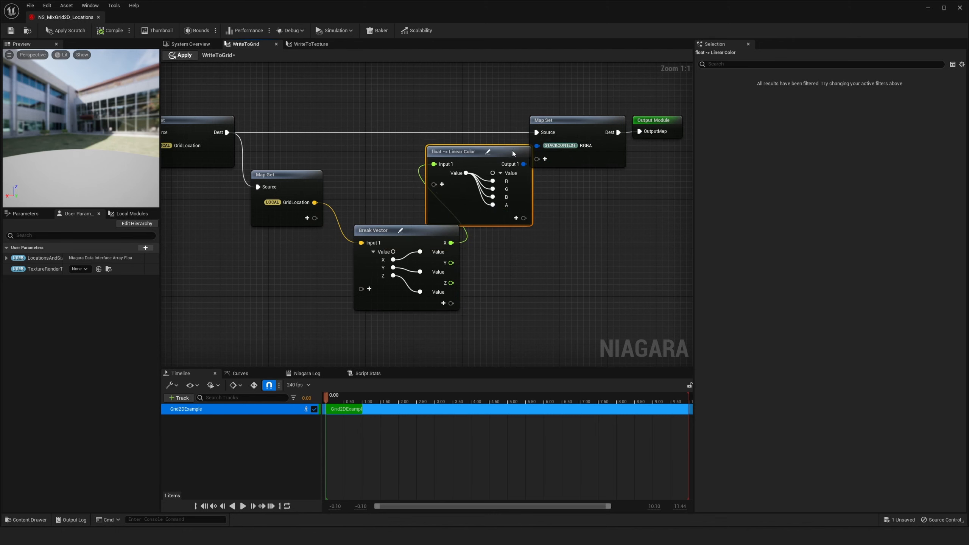
right_drag(529, 198, 485, 189)
drag(611, 183, 503, 154)
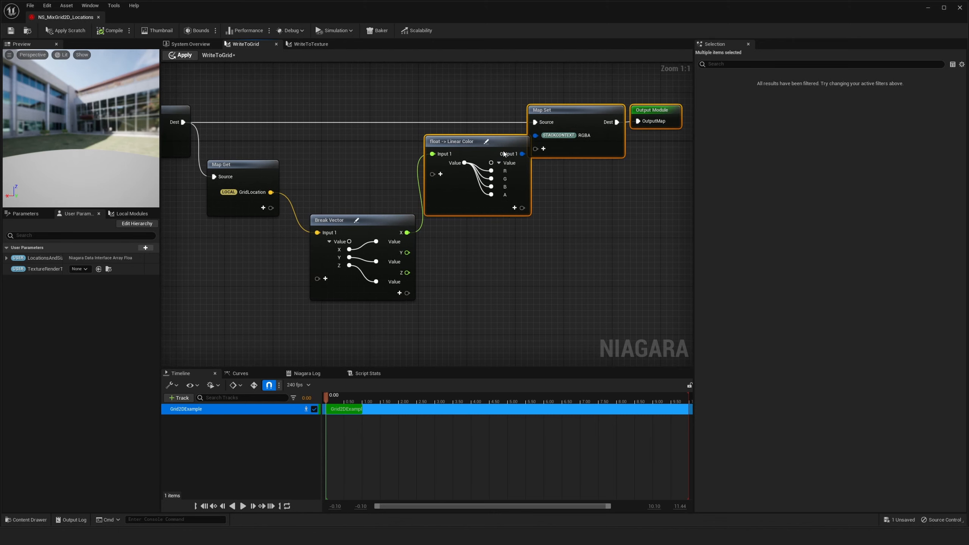
- Apply the WriteToGrid changes and shrink the Niagara editor window so the level viewport shows beside it
double_click(359, 9)
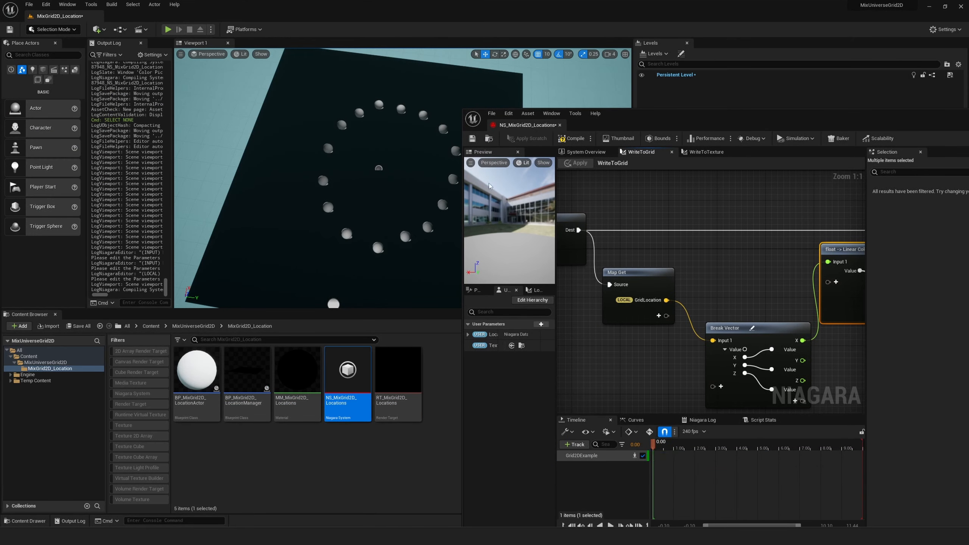
right_drag(345, 225, 345, 238)
right_drag(673, 208, 601, 195)
scroll(597, 184, down, 1)
right_drag(839, 234, 720, 229)
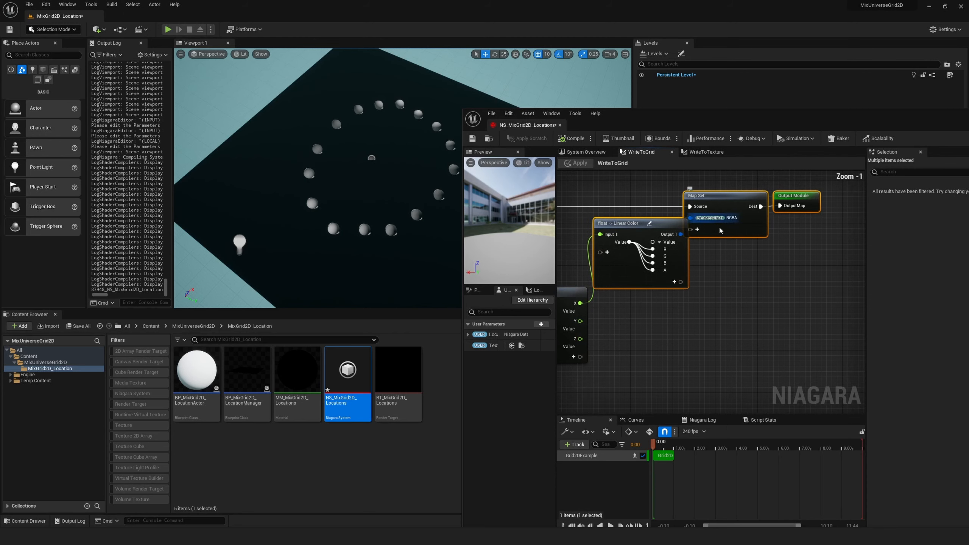
right_drag(572, 216, 698, 207)
right_drag(580, 248, 846, 229)
- Link the Grid input of the Write to Grid module to the emitter's Grid parameter
click(585, 151)
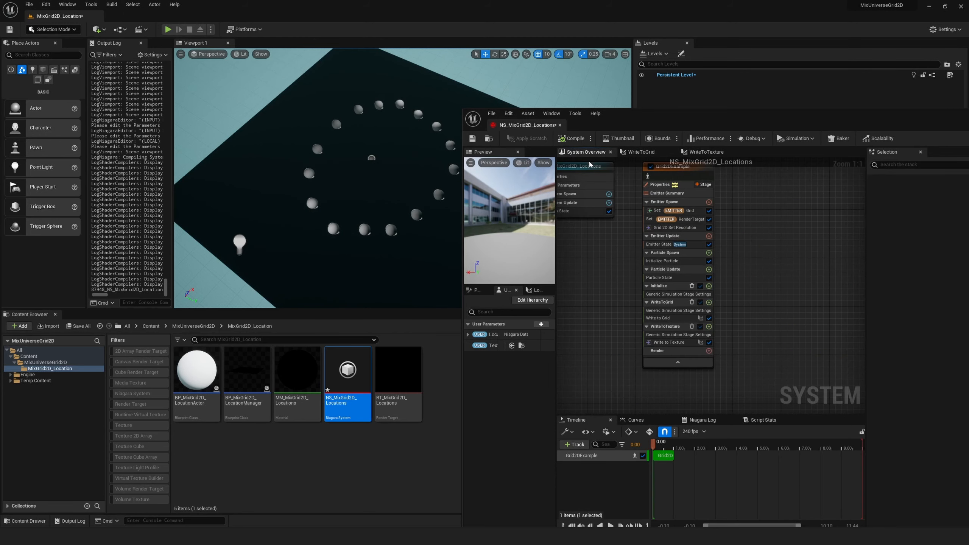
click(658, 290)
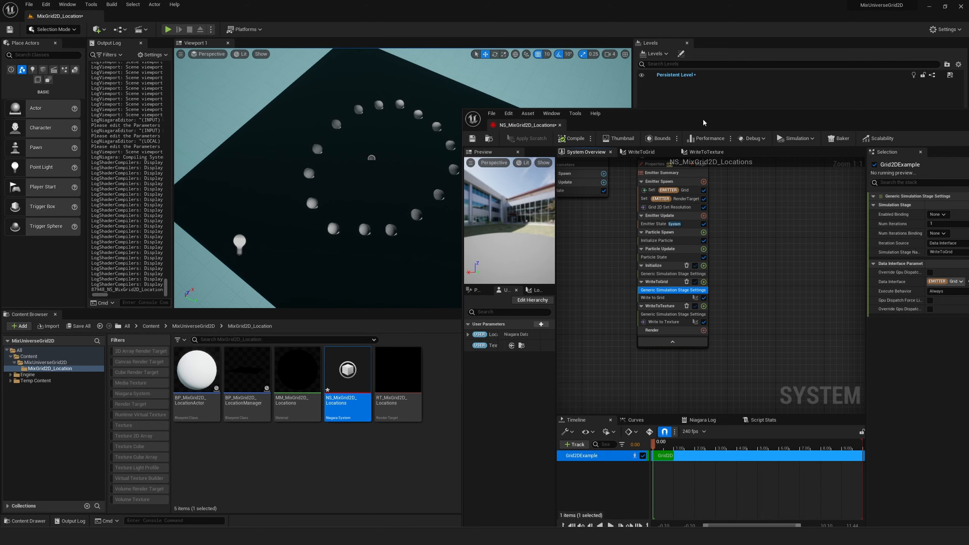
drag(704, 122, 502, 93)
click(456, 268)
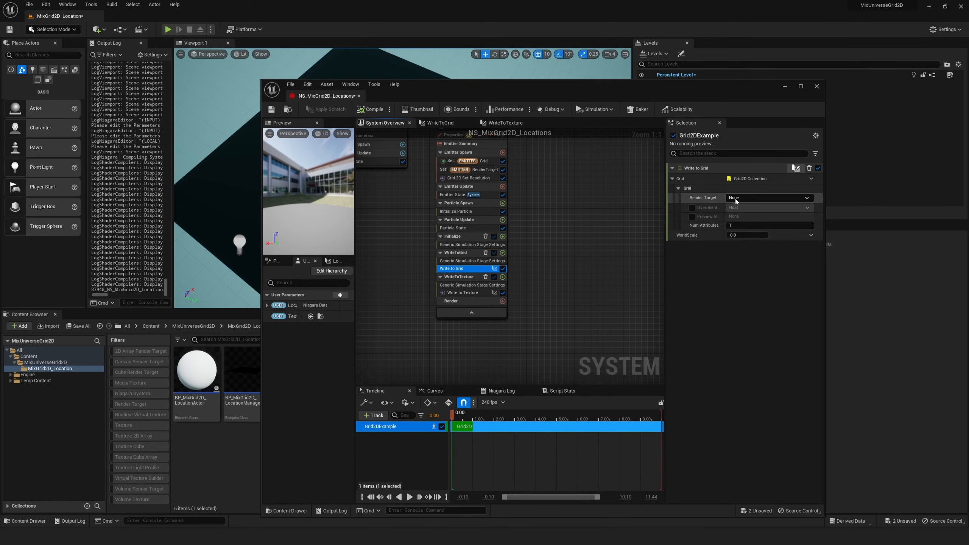
click(812, 178)
text(grid)
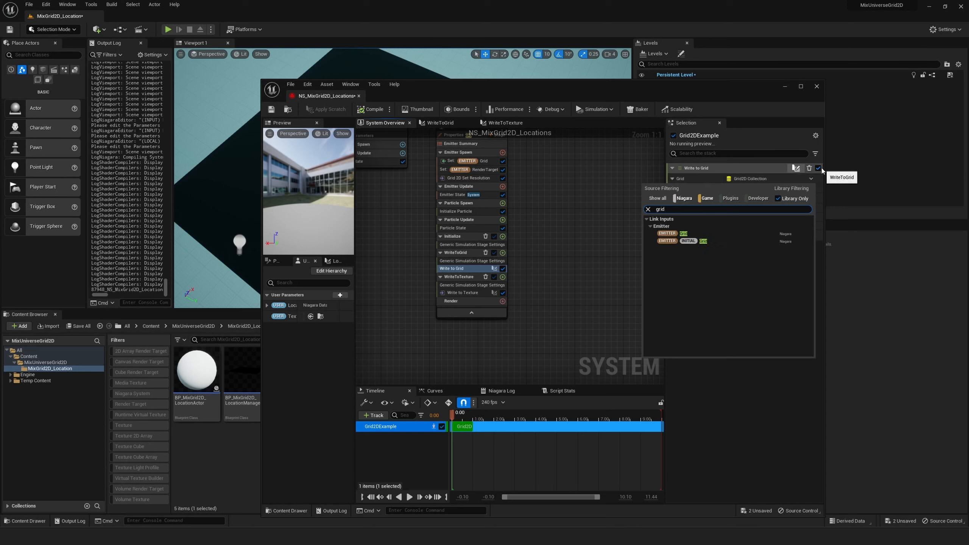
click(681, 233)
click(745, 190)
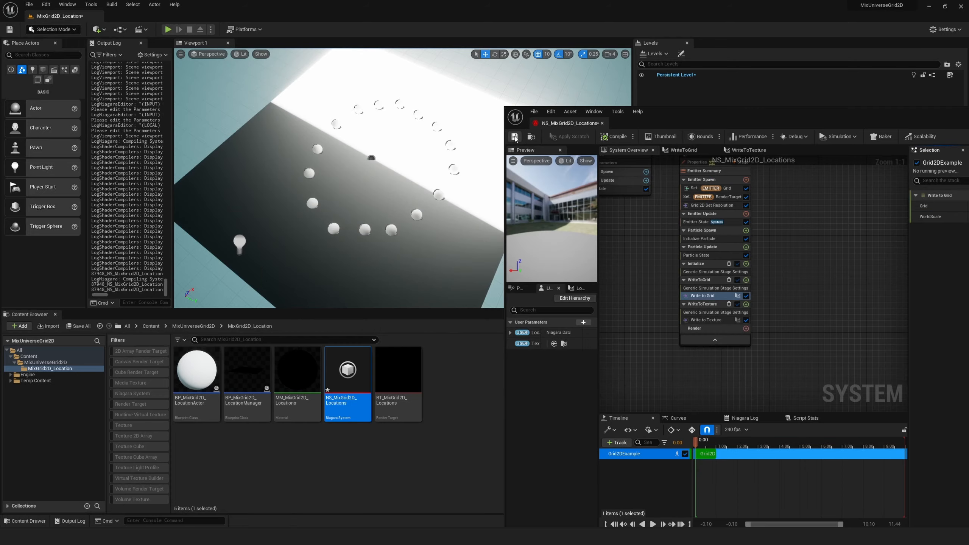
- Save NS_MixGrid2D_Locations and examine the color gradient on the plane in the level viewport
click(515, 137)
right_drag(645, 231, 651, 204)
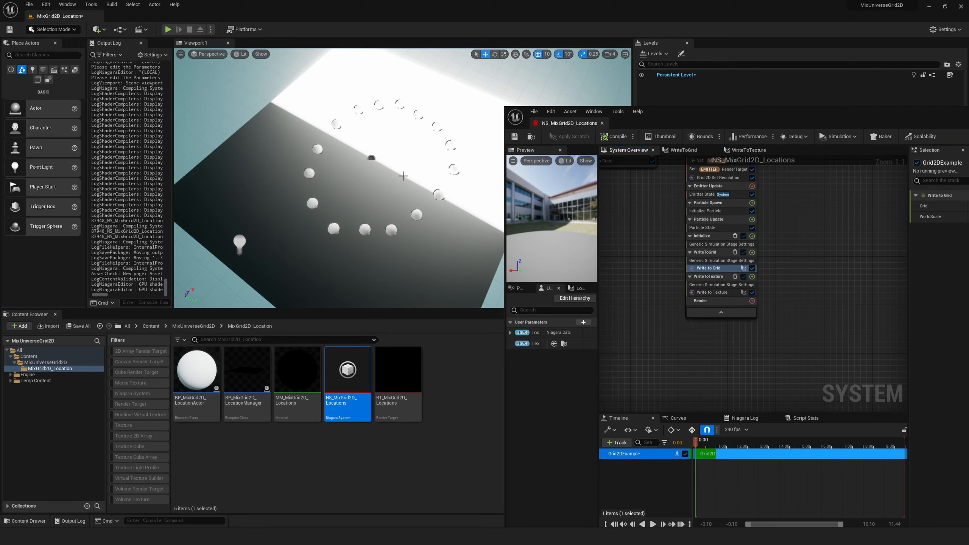
mouse_move(402, 175)
right_down()
mouse_move(362, 175)
mouse_move(372, 168)
mouse_move(367, 186)
mouse_move(336, 177)
mouse_move(399, 172)
right_up()
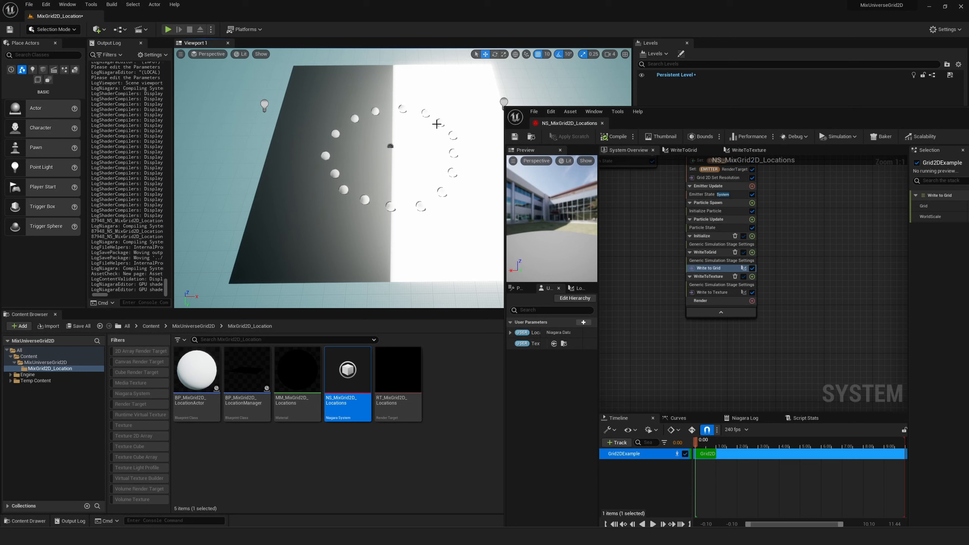
- Return to the WriteToGrid graph at full window size and delete the Break Vector and float-to-Linear-Color nodes
click(755, 148)
drag(764, 125, 147, 72)
drag(257, 130, 441, 279)
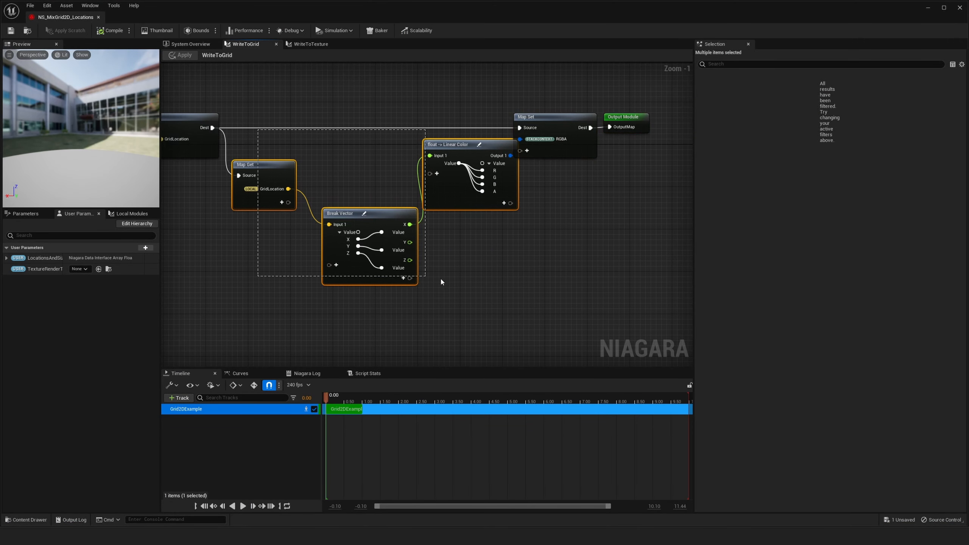
click(341, 142)
mouse_move(361, 136)
right_down()
mouse_move(387, 109)
mouse_move(377, 135)
right_up()
drag(479, 125, 418, 233)
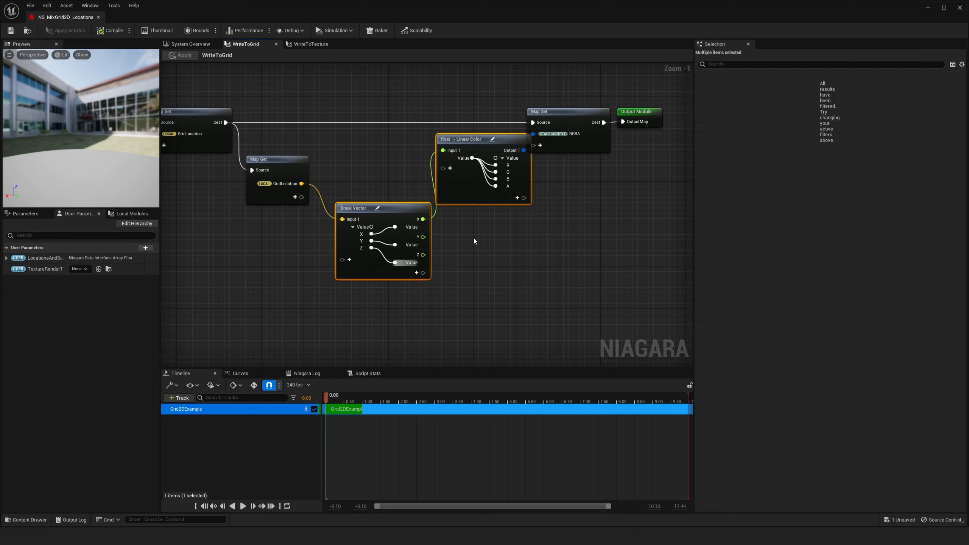
right_drag(474, 237, 447, 245)
key(Delete)
- Move the RGBA Map Set and Output Module nodes further away from the Map Get to make room
right_drag(330, 189, 352, 203)
drag(638, 94, 574, 164)
drag(557, 136, 631, 136)
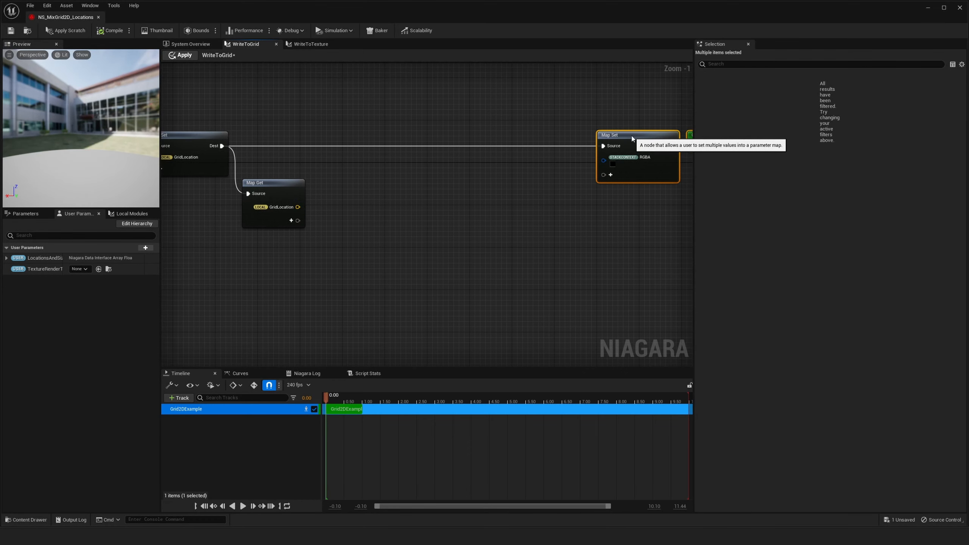
click(532, 142)
right_drag(529, 141, 389, 152)
drag(571, 148, 609, 153)
right_drag(330, 152, 478, 143)
click(576, 149)
right_drag(577, 150, 627, 110)
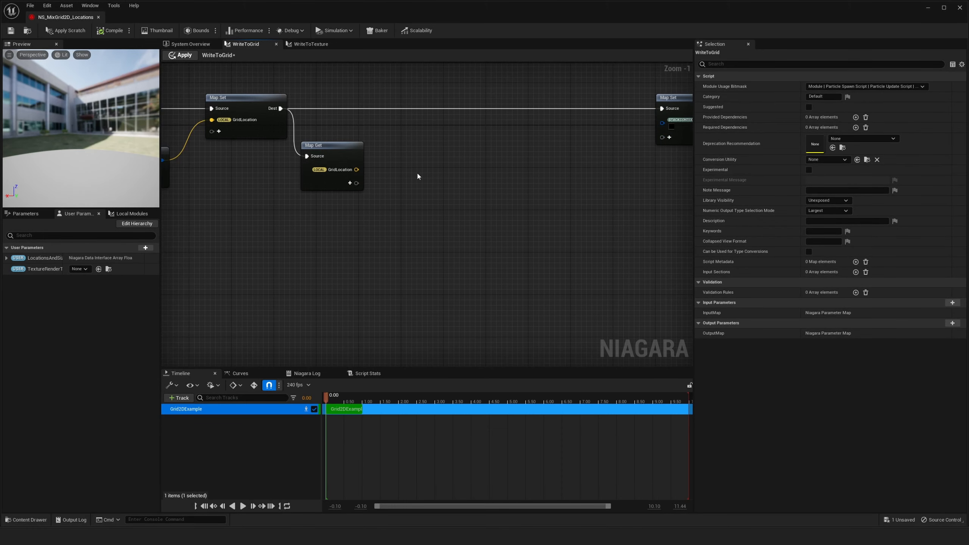
- Add a Vector 4 Array input named LocationsAndSizes to the Map Get node
click(349, 183)
text(vector4)
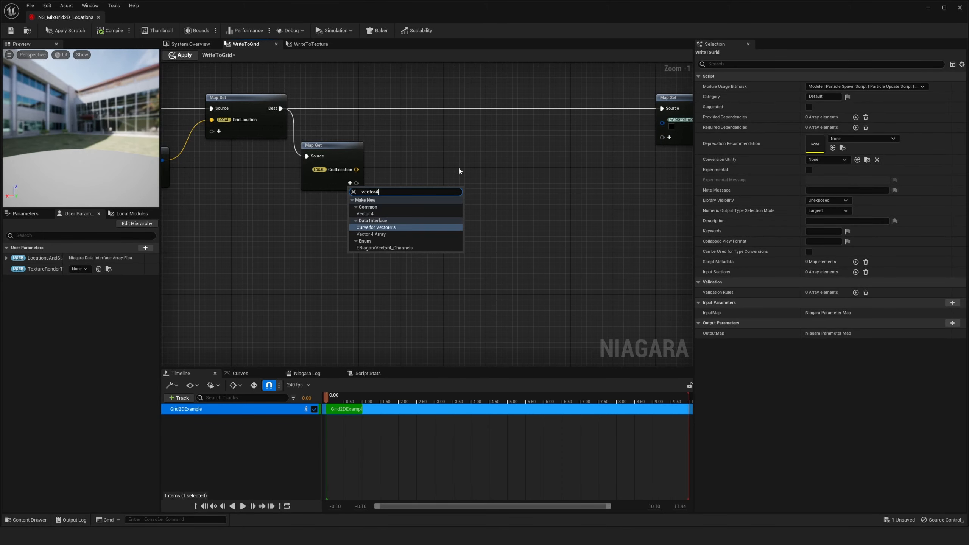
key(Down)
key(Return)
text(Locat)
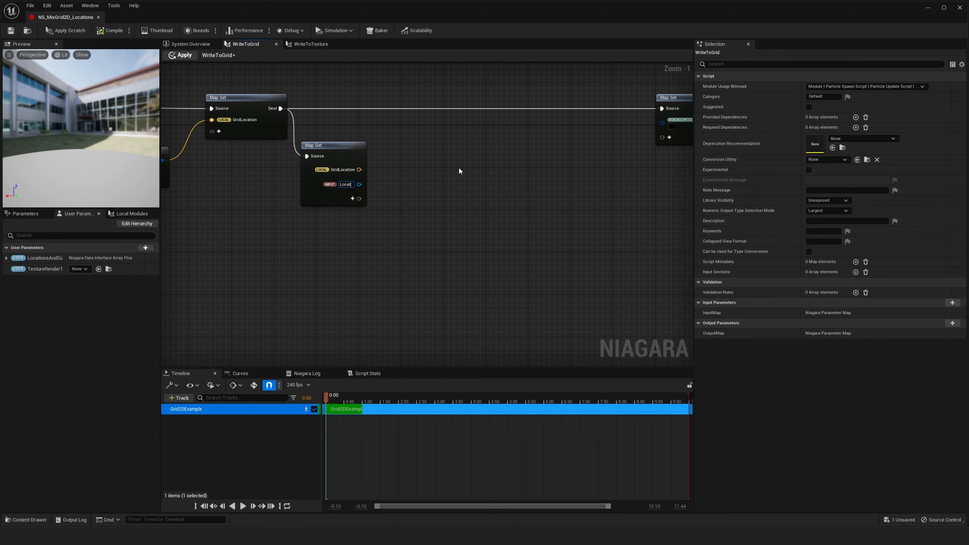
text(ionsAndSizes)
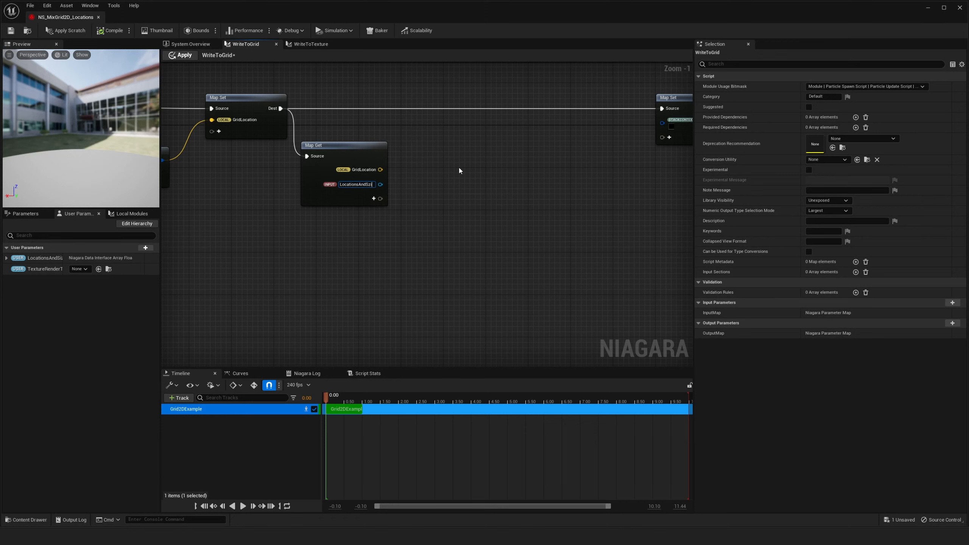
key(Return)
- Add a float input named RadiusScale to the Map Get node
click(373, 197)
text(float)
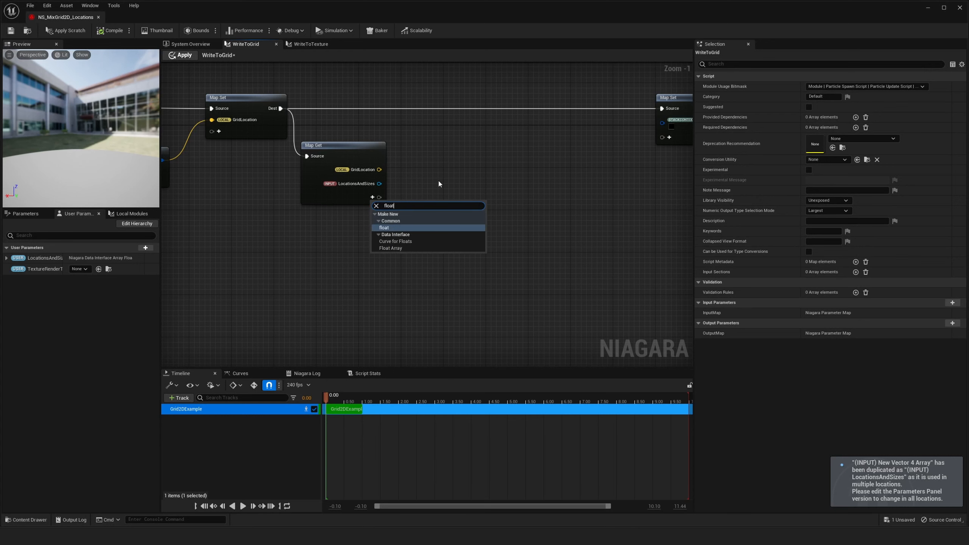
key(Return)
text(Radi)
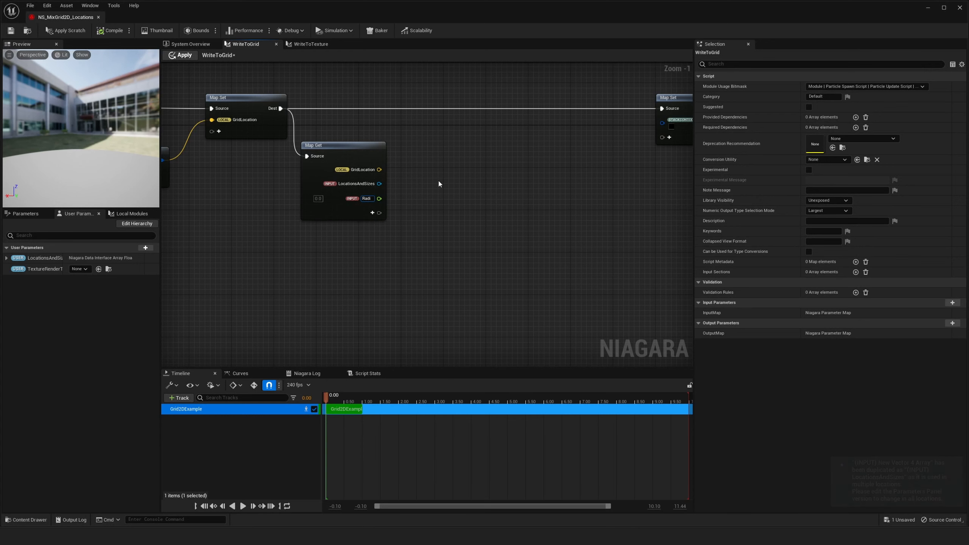
text(usScale)
key(Return)
- Widen the WriteToGrid graph area by narrowing the preview and parameters column
scroll(366, 173, up, 1)
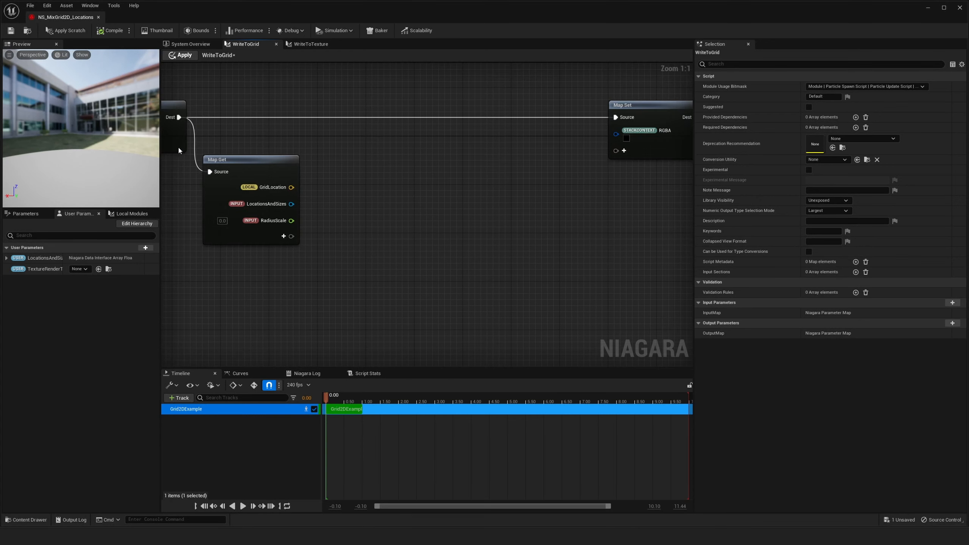
drag(161, 152, 135, 152)
right_drag(267, 144, 285, 145)
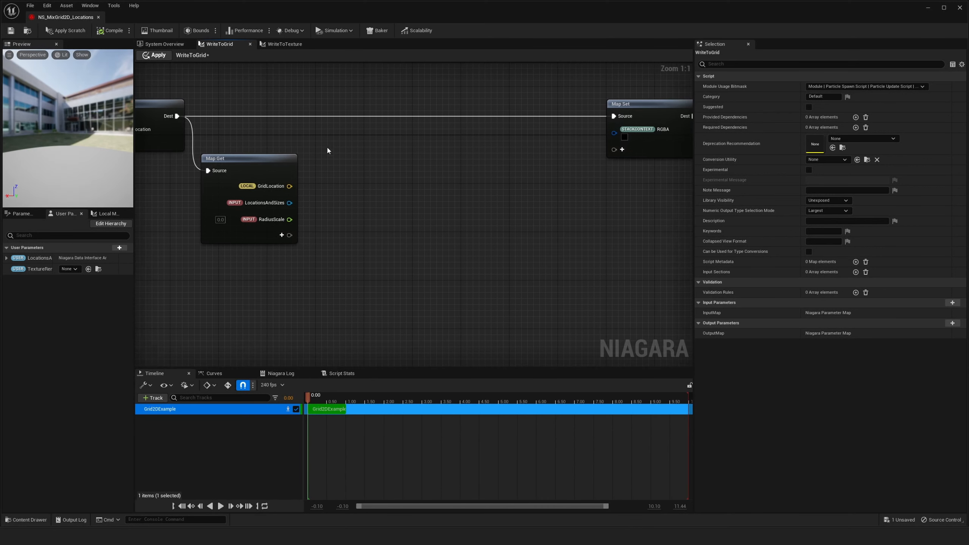
drag(275, 204, 305, 199)
drag(396, 199, 356, 175)
mouse_move(411, 103)
right_down()
mouse_move(451, 108)
mouse_move(404, 95)
right_up()
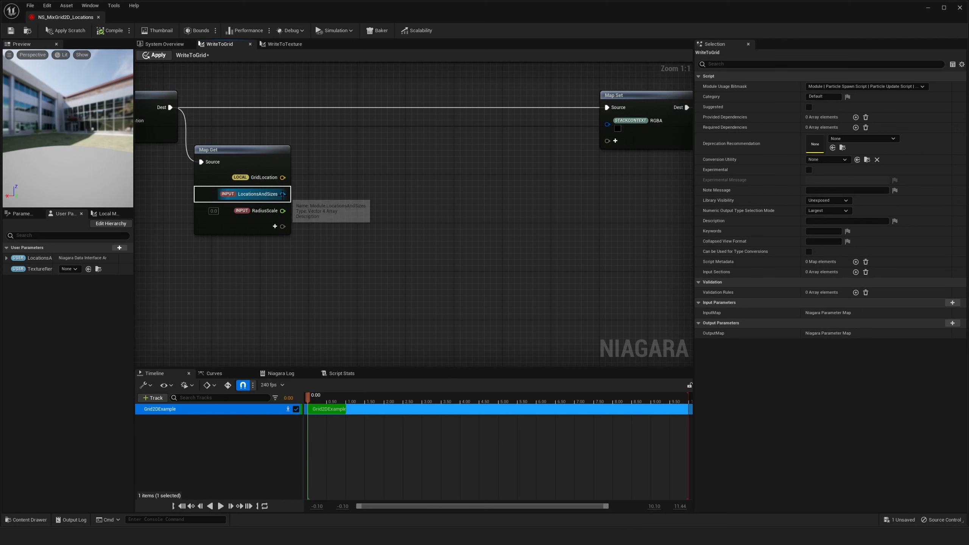
- Create a Custom Hlsl node fed by GridLocation and place it closer to the Map Get
drag(282, 177, 423, 141)
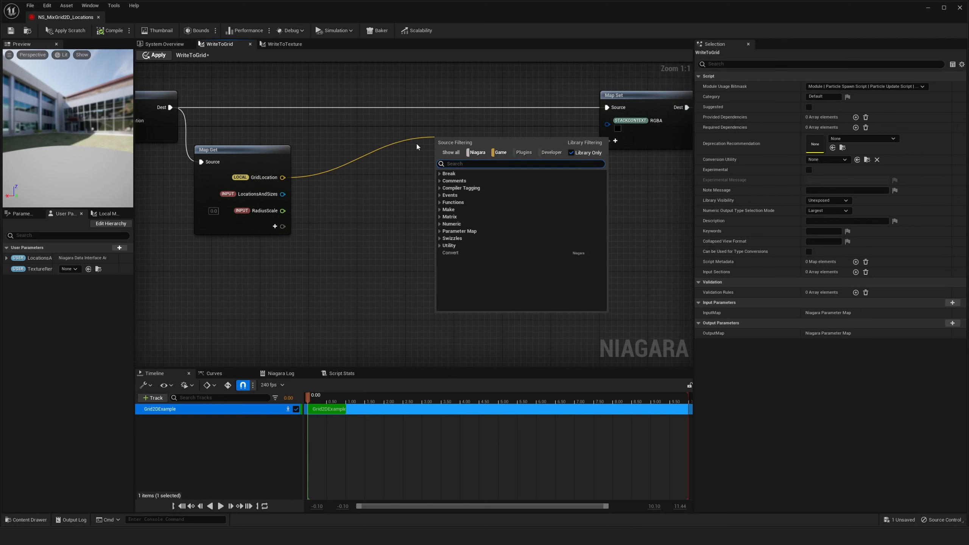
text(custom)
key(Return)
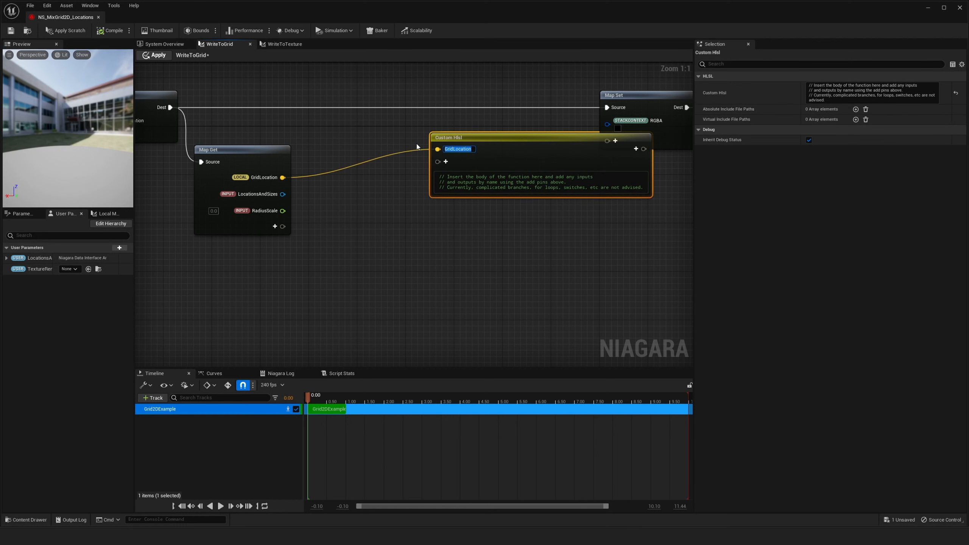
drag(540, 140, 435, 140)
right_drag(365, 123, 383, 109)
- Wire LocationsAndSizes and RadiusScale into the Custom Hlsl node as inputs and move the node slightly lower
drag(301, 179, 353, 147)
drag(301, 196, 357, 157)
right_drag(338, 181, 322, 218)
click(322, 217)
drag(374, 164, 385, 175)
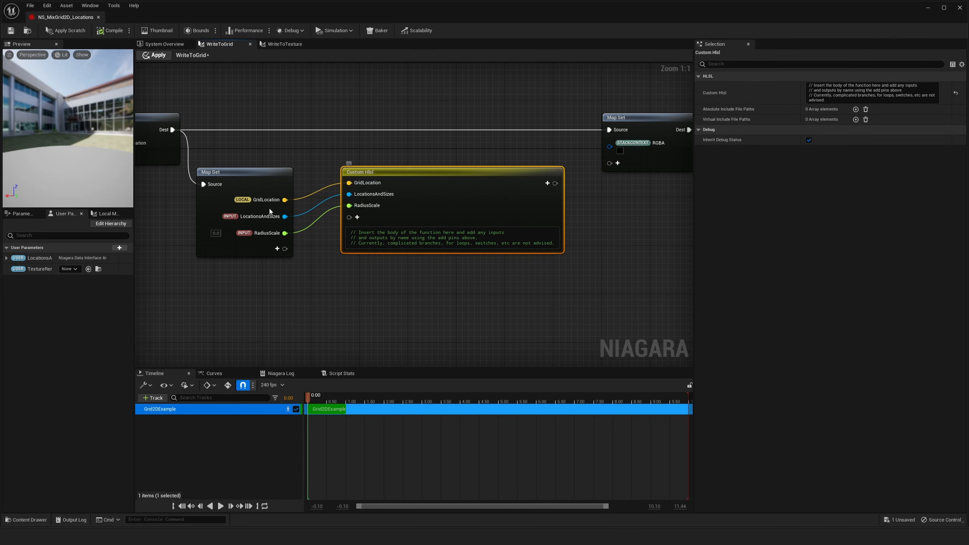
- Rename the first two Custom Hlsl input pins to InGridLocation and InLocationsAndSizes
right_drag(316, 176, 325, 165)
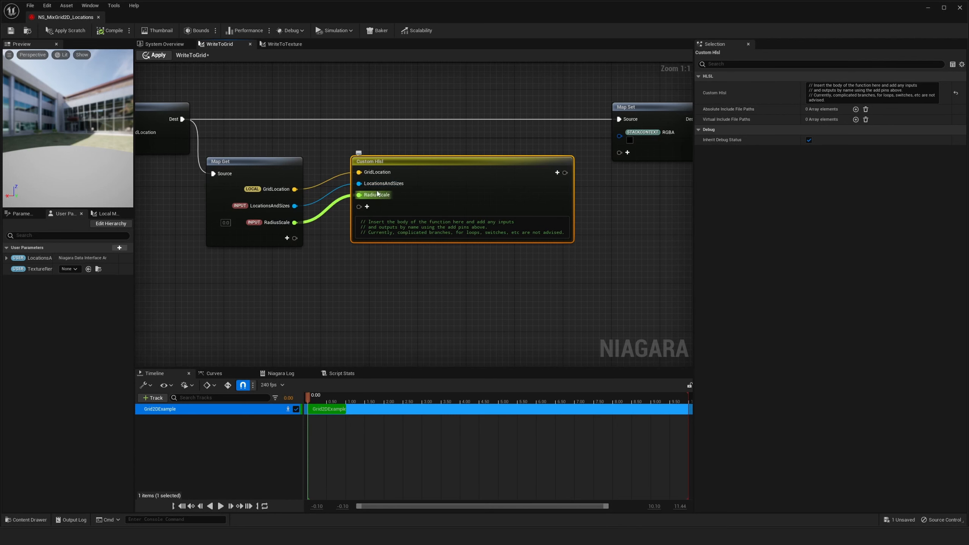
right_click(381, 174)
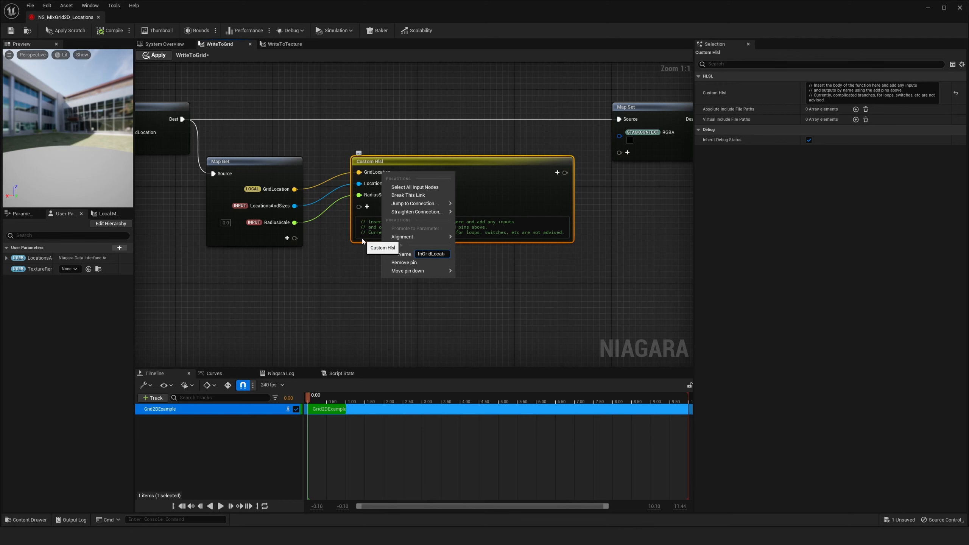
text(In)
key(Return)
right_click(375, 184)
right_click(368, 184)
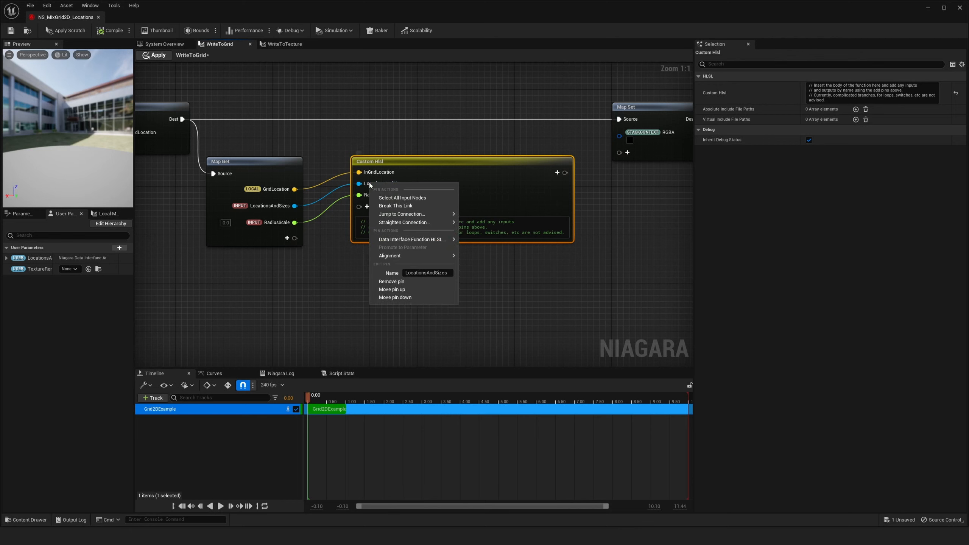
text(In)
key(Return)
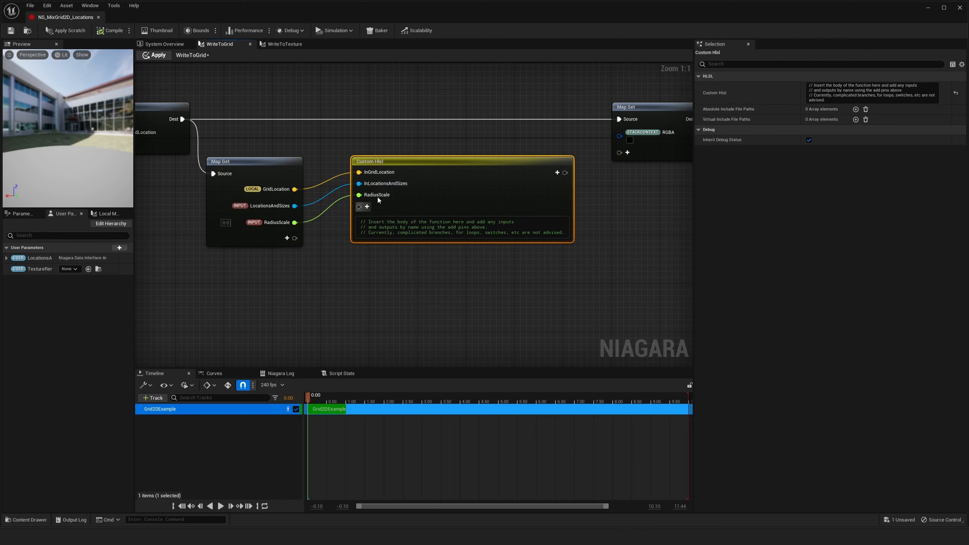
- Rename the RadiusScale input pin on the Custom Hlsl node as InRadiusScale
right_click(381, 195)
click(417, 275)
text(In)
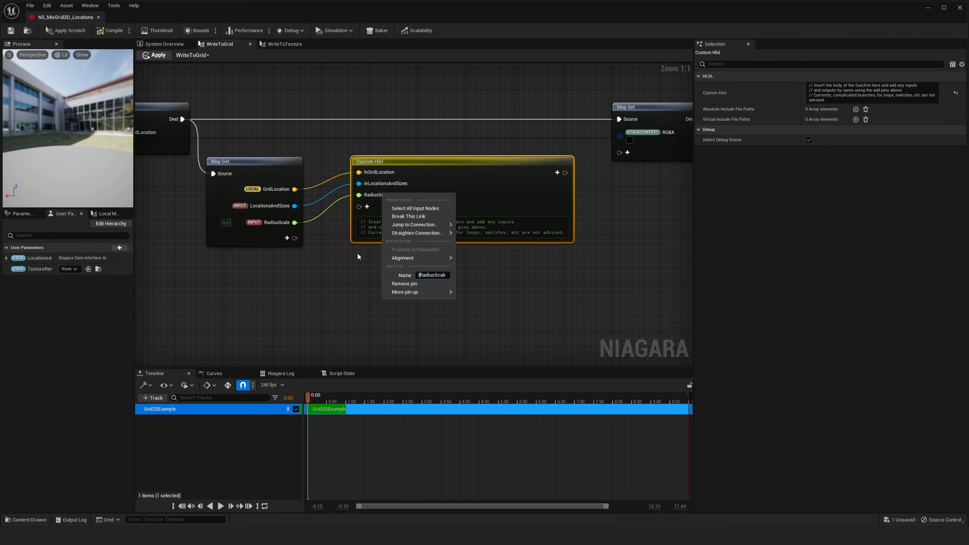
key(Return)
click(349, 79)
right_drag(350, 80, 334, 75)
- Delete all of the placeholder comment text from the Custom Hlsl node's code body
click(388, 161)
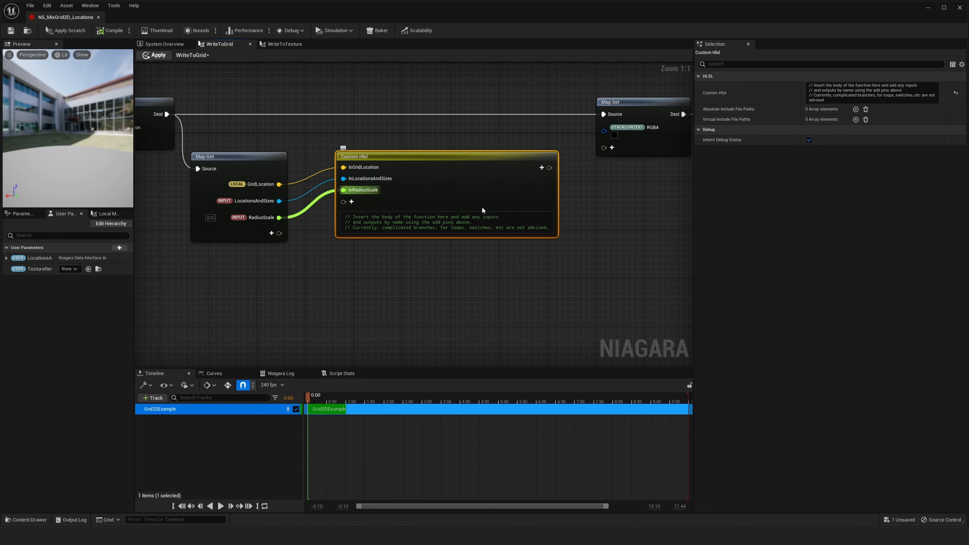
key(ctrl+a)
key(Delete)
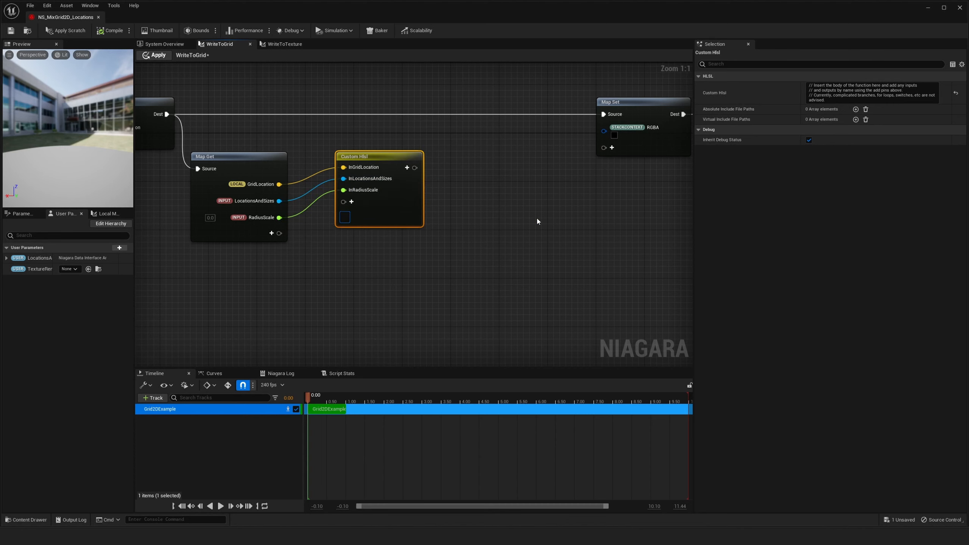
- Wire a new Custom Hlsl output into the Map Set's RGBA input, shift the node closer to it, and rename the output OutRGBA
right_drag(458, 148, 401, 130)
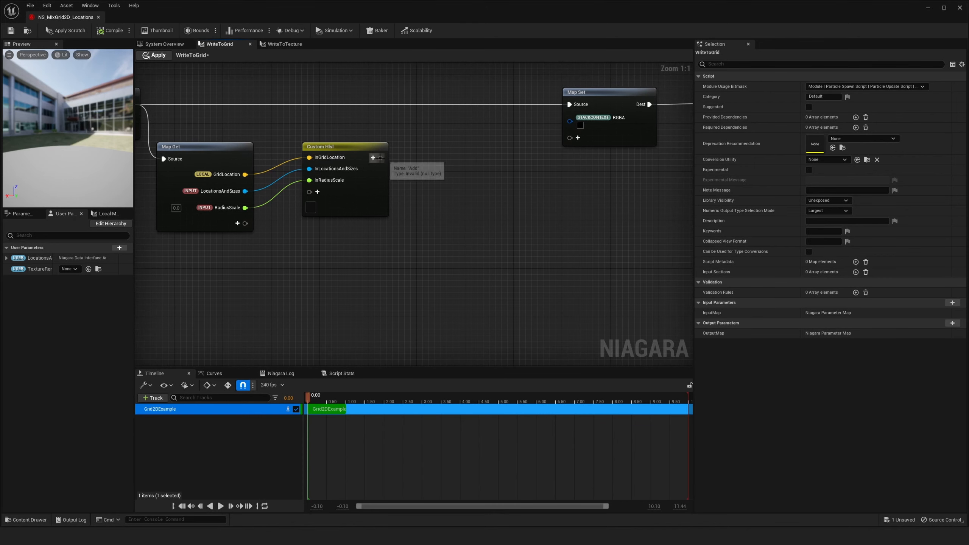
drag(380, 158, 440, 145)
click(438, 137)
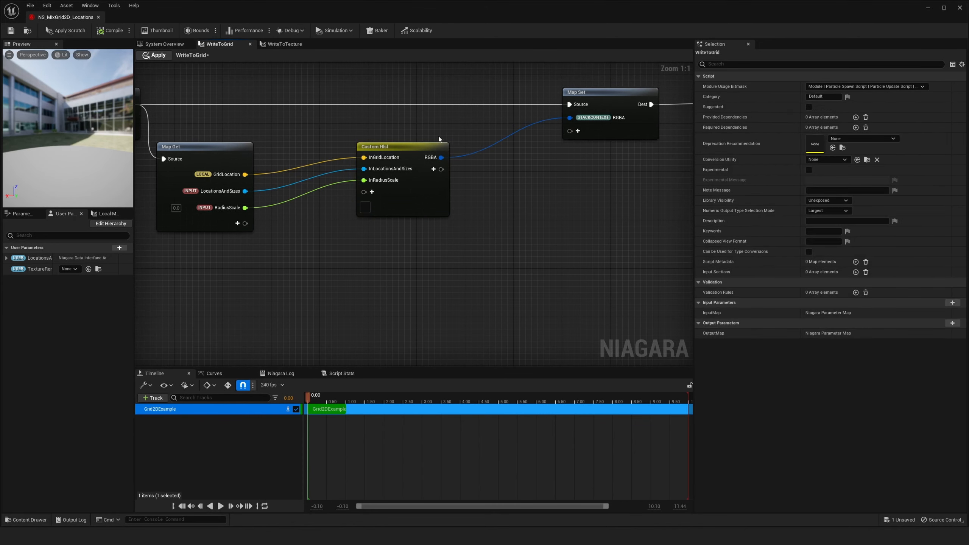
mouse_move(466, 144)
right_down()
mouse_move(450, 146)
mouse_move(475, 143)
right_up()
click(475, 144)
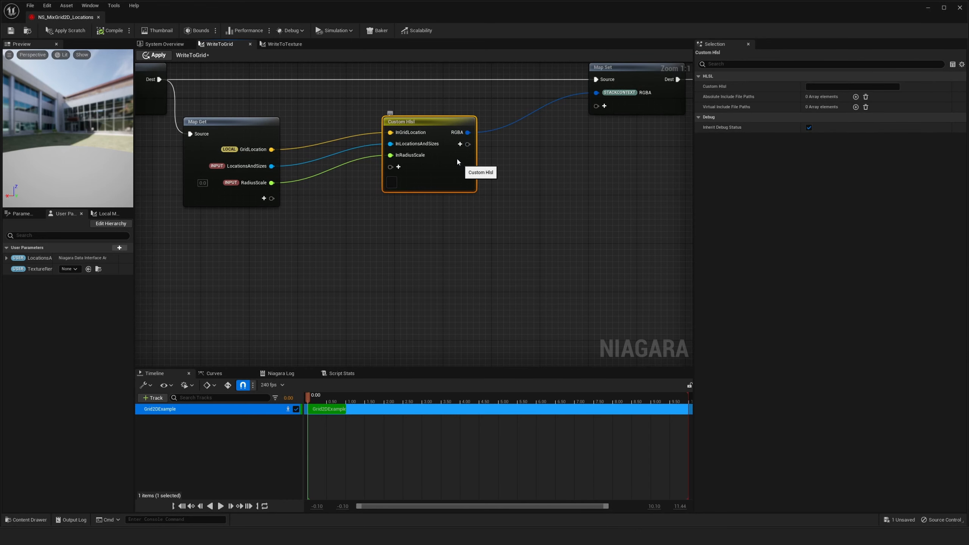
right_click(457, 132)
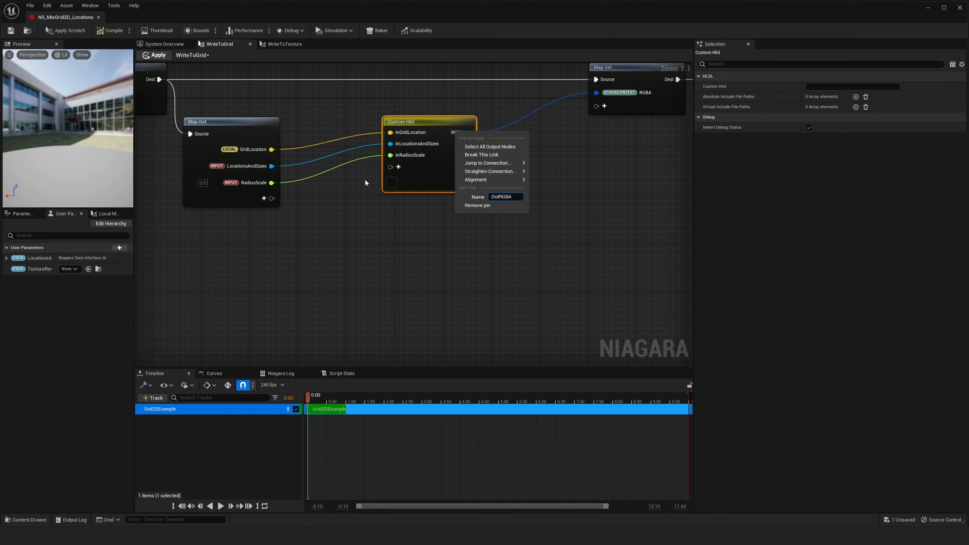
key(Return)
- Enter "OutRGBA = InGridLocation.x;" as the Custom Hlsl code and apply the WriteToGrid script
right_drag(367, 180, 402, 193)
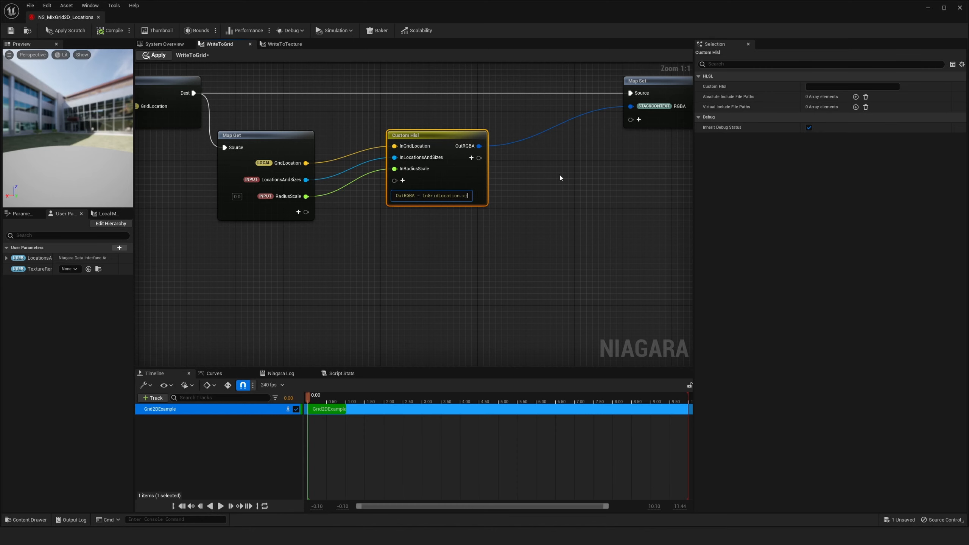
click(524, 119)
click(154, 55)
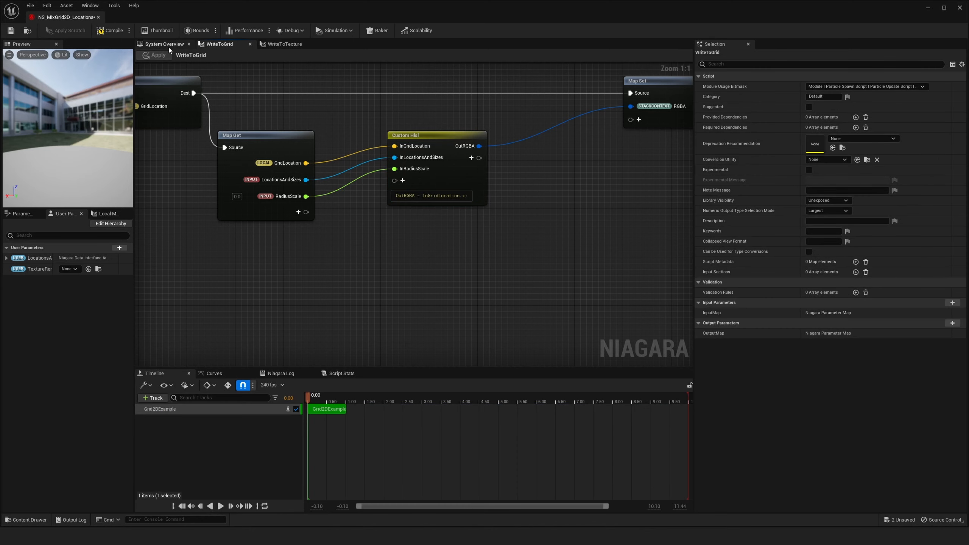
- Restore the Niagara editor to a smaller window beside the level viewport, keeping the Map Get and Custom Hlsl nodes in view
double_click(298, 14)
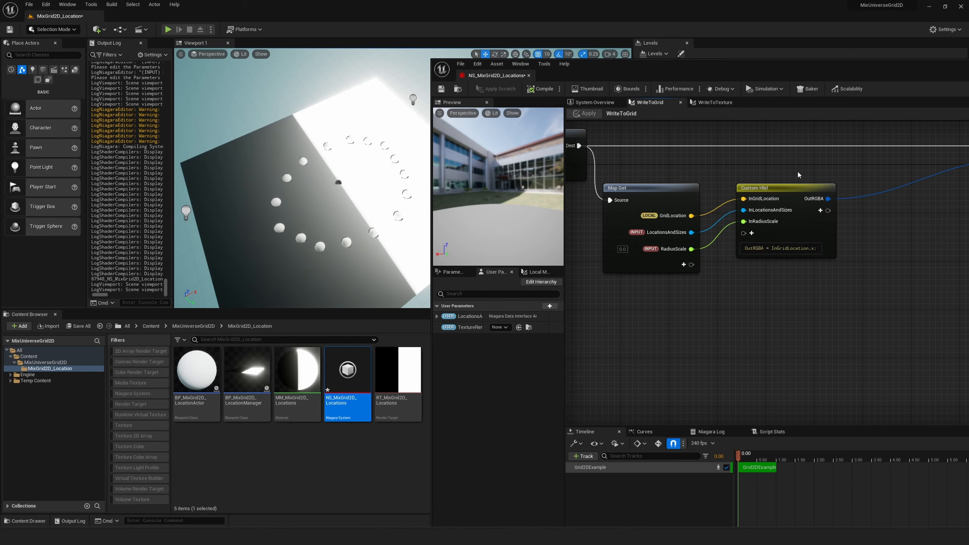
right_drag(780, 172, 683, 169)
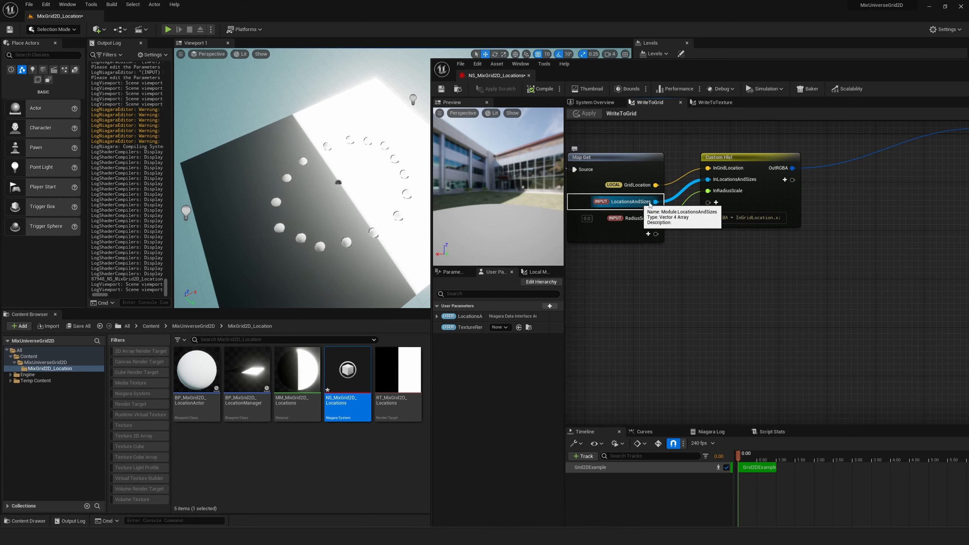
right_drag(583, 143, 646, 148)
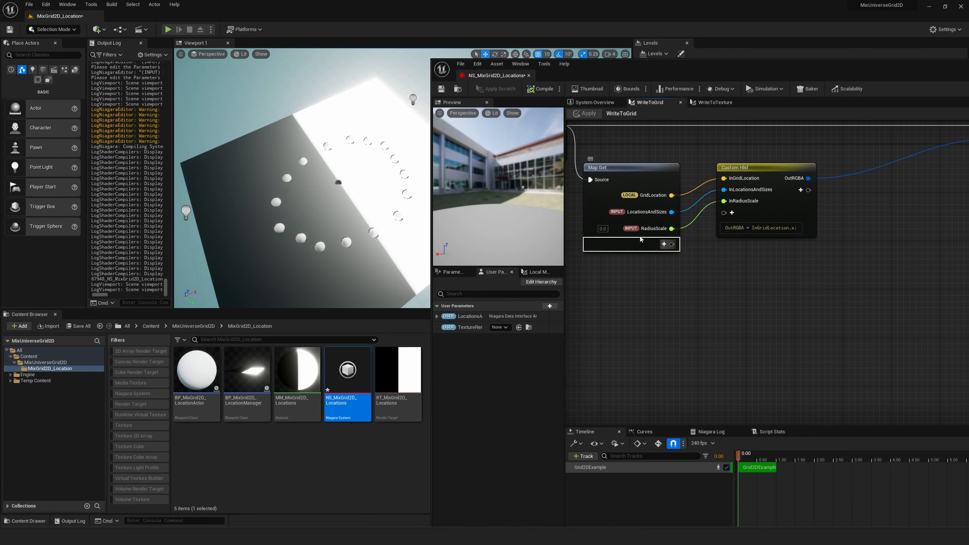
right_drag(691, 177, 694, 184)
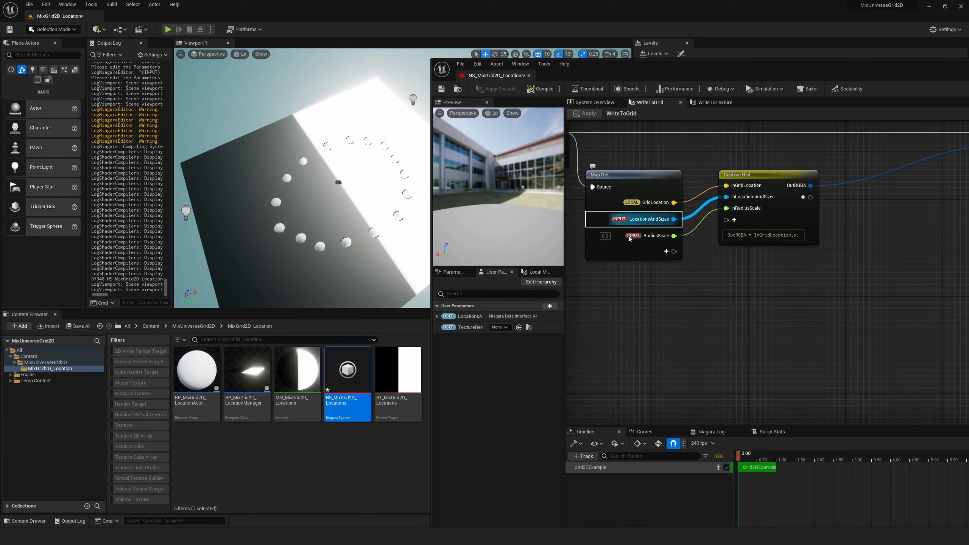
- Show the Write to Grid module's settings in the system overview and set its RadiusScale to 1.0
click(594, 105)
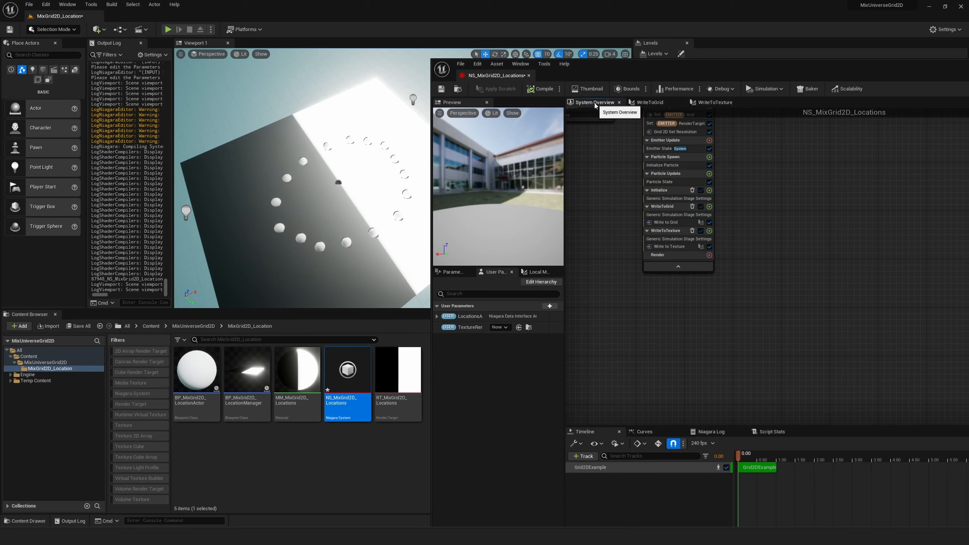
click(664, 240)
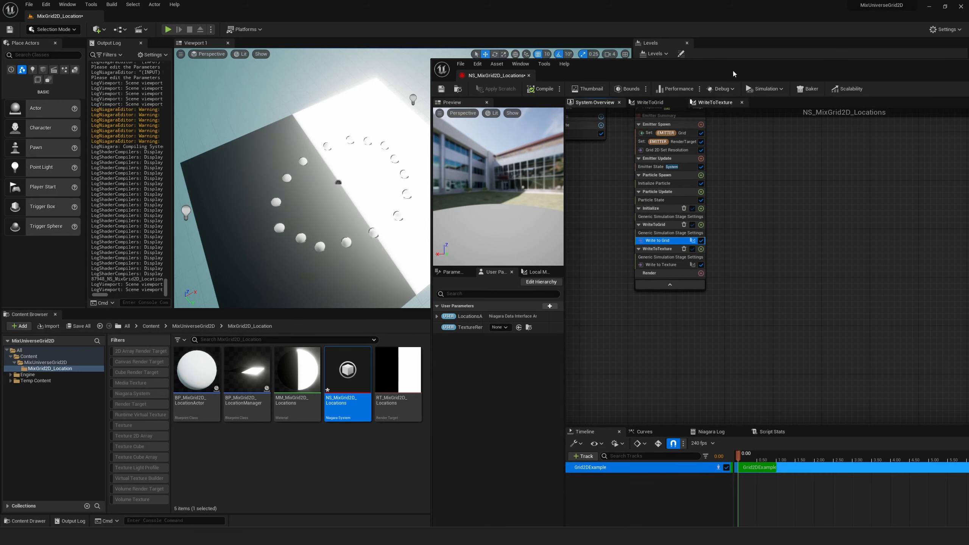
drag(760, 62, 915, 469)
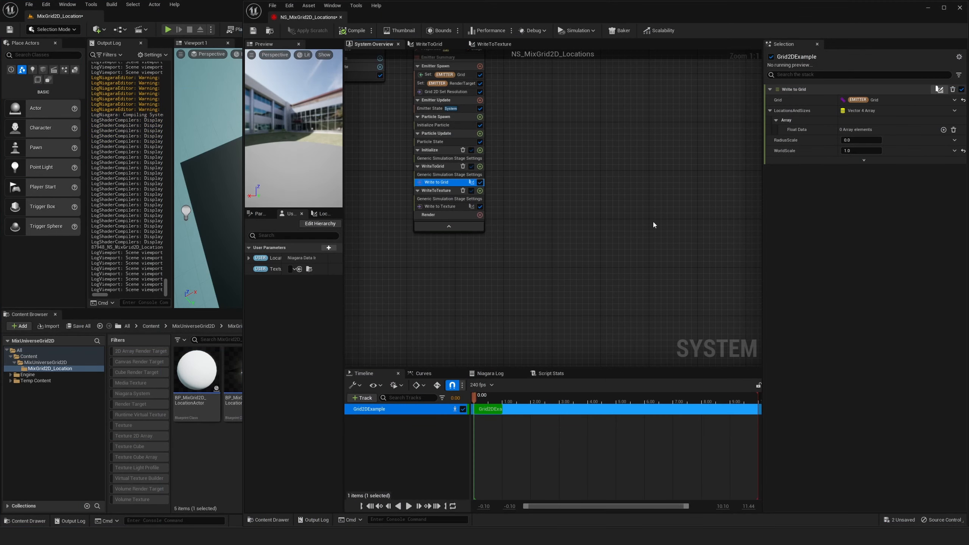
click(862, 141)
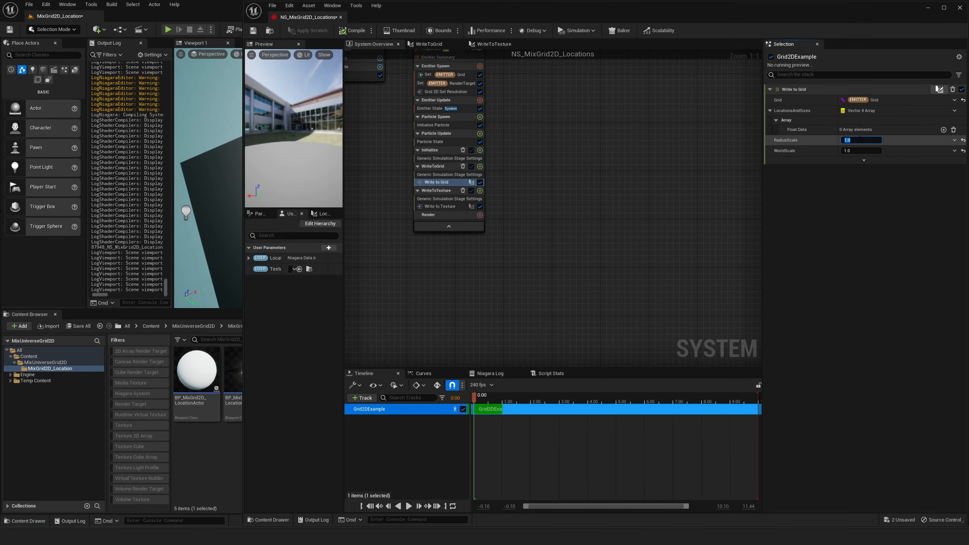
- Link the Write to Grid module's LocationsAndSizes input to the user parameter LocationsAndSizes
click(954, 111)
text(l)
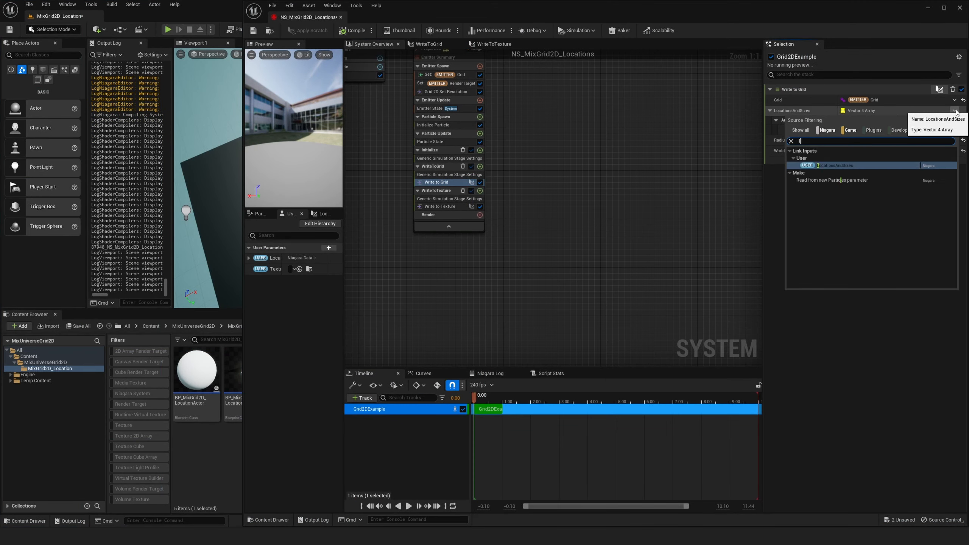
text(ocation)
click(870, 166)
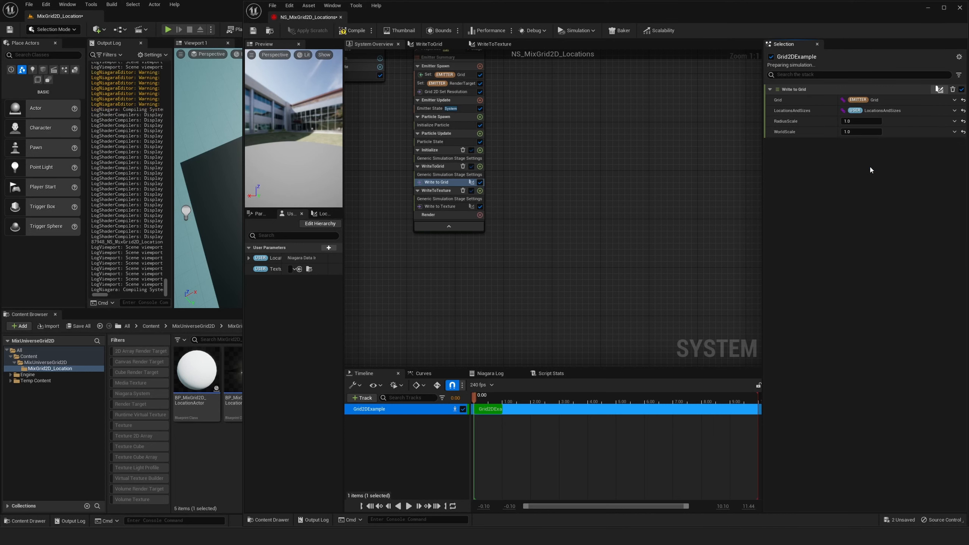
- Return to the WriteToGrid graph and insert three blank lines above the OutRGBA assignment in the Custom Hlsl code
click(429, 44)
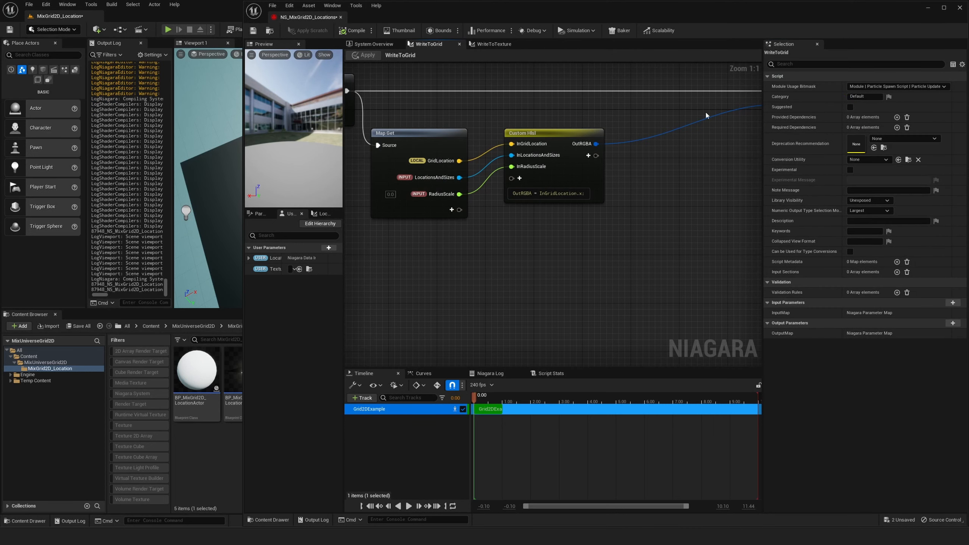
right_drag(511, 112, 476, 111)
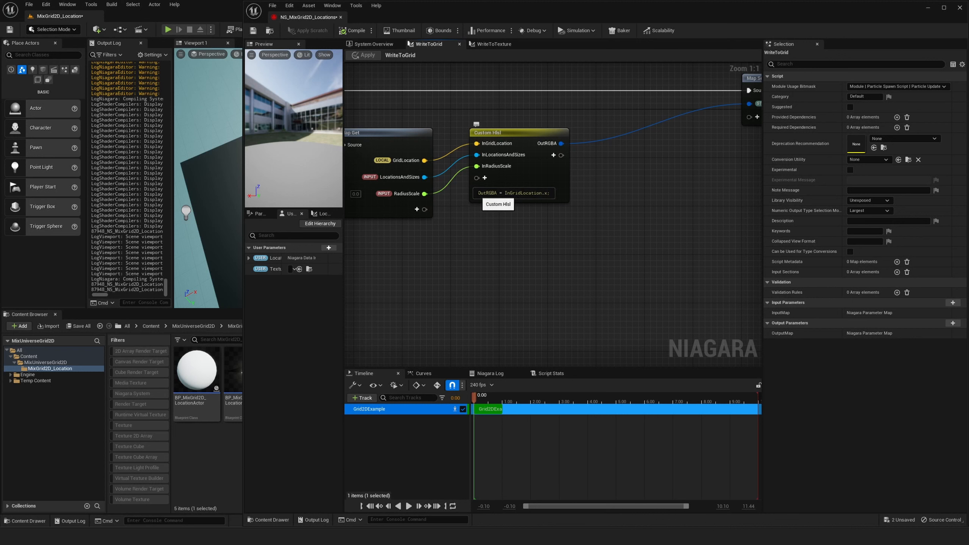
click(478, 193)
key(Return)
key(Return)
key(Return)
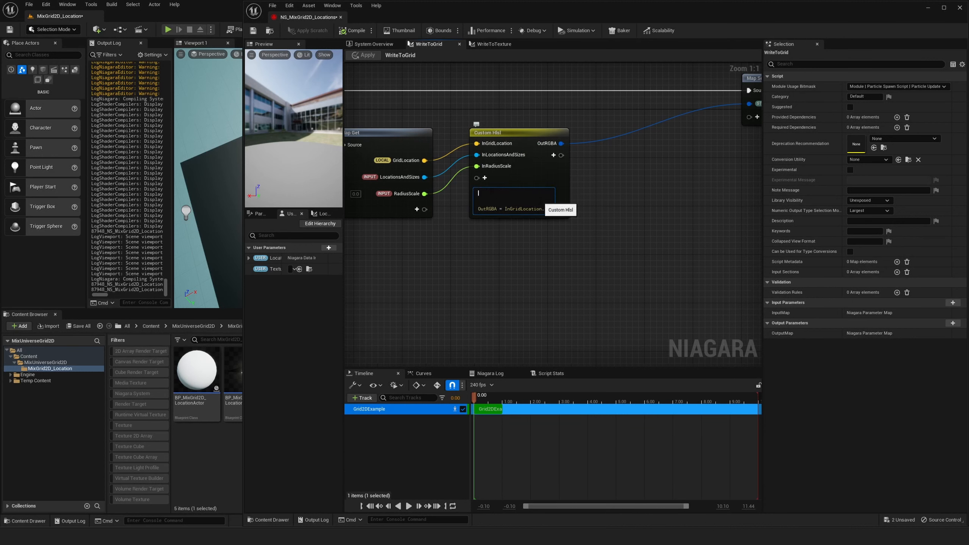
- Copy the Length function HLSL from the InLocationsAndSizes pin and insert "InLocationsAndSizes.Length(out int Out_Num);" above the OutRGBA line, followed by a new line
right_drag(500, 157, 524, 163)
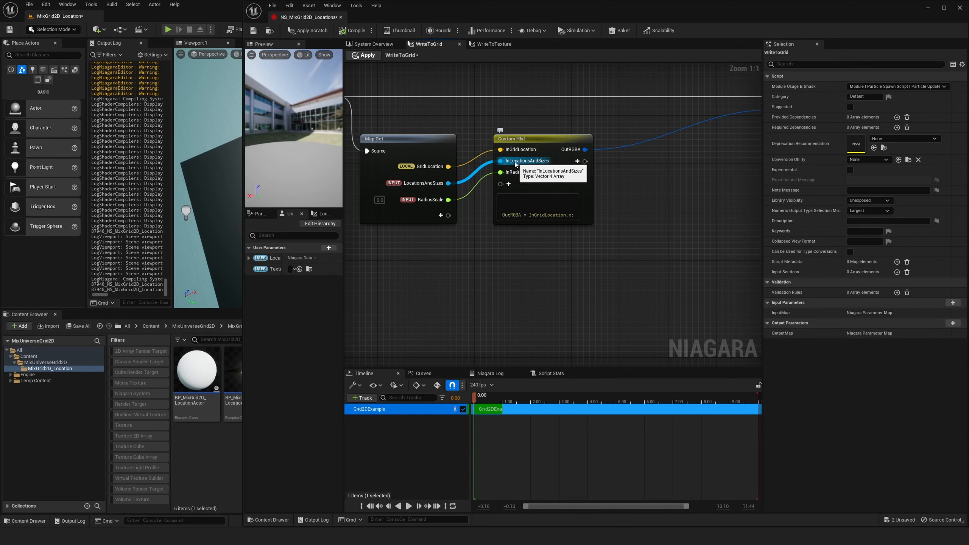
right_click(515, 164)
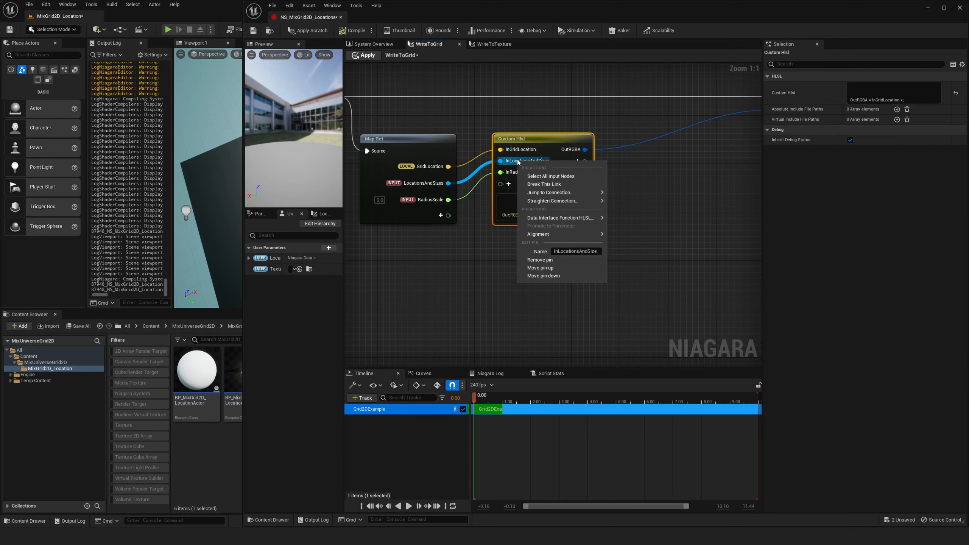
mouse_move(572, 220)
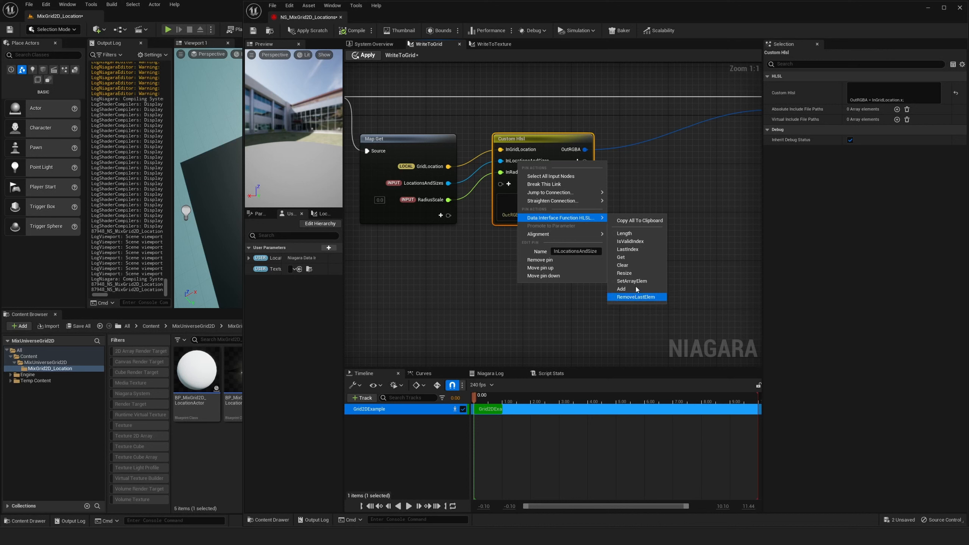
click(629, 234)
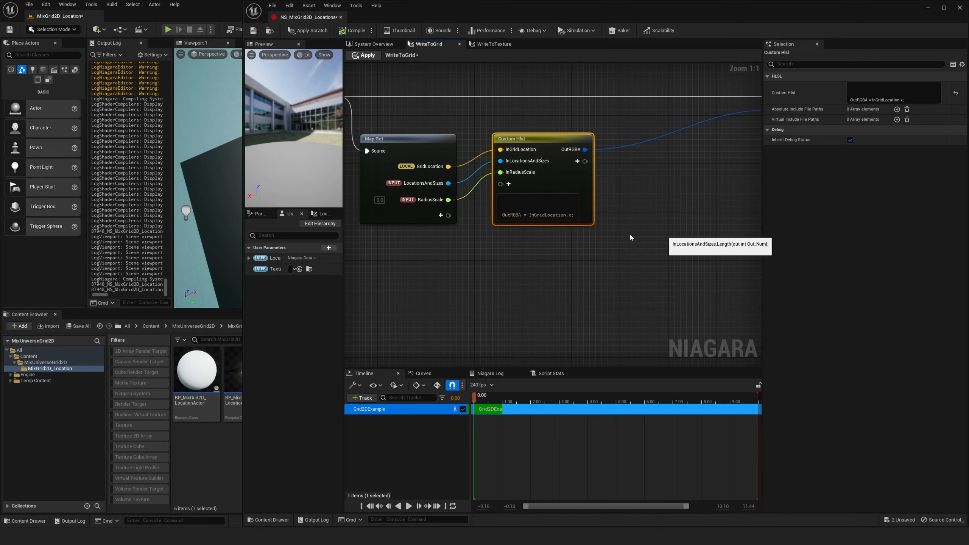
click(511, 201)
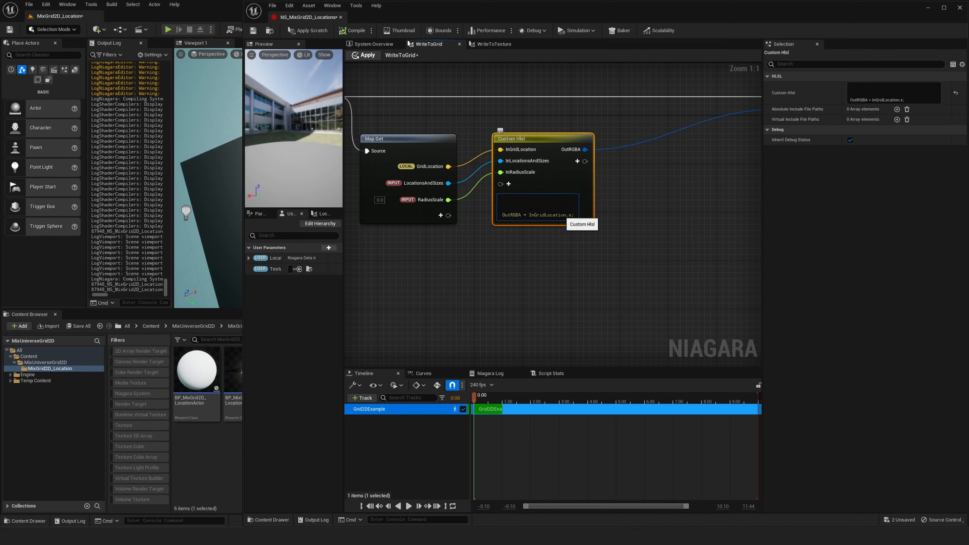
text(InLocationsAndSizes.Length(out int Out_Num);)
key(Return)
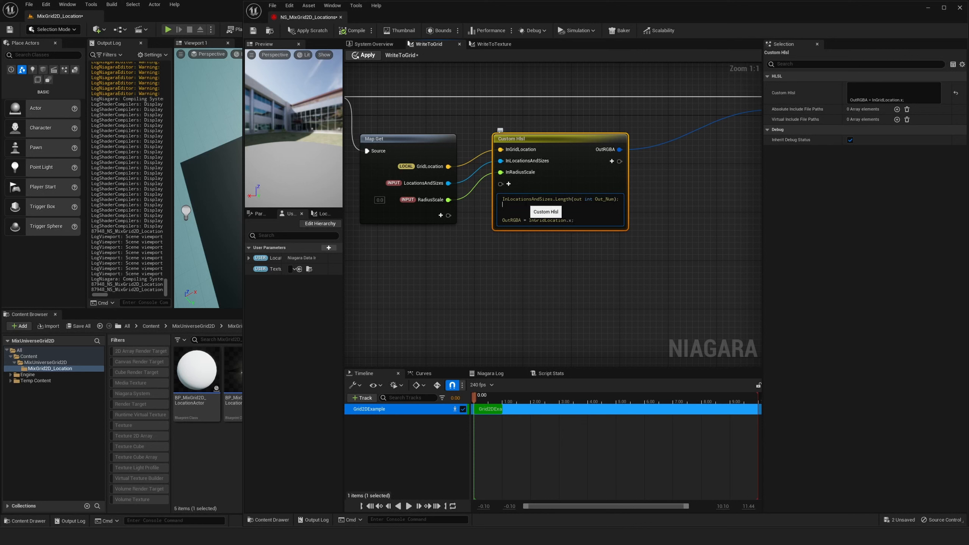
- Review the Length call and its Out_Num argument, and apply the scratch script changes to compile them
double_click(533, 199)
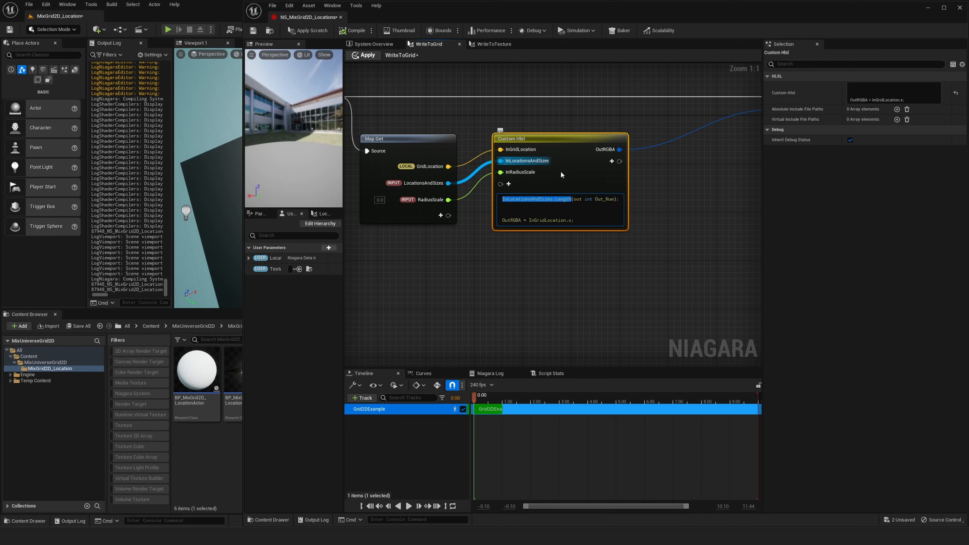
drag(552, 200, 613, 201)
click(593, 200)
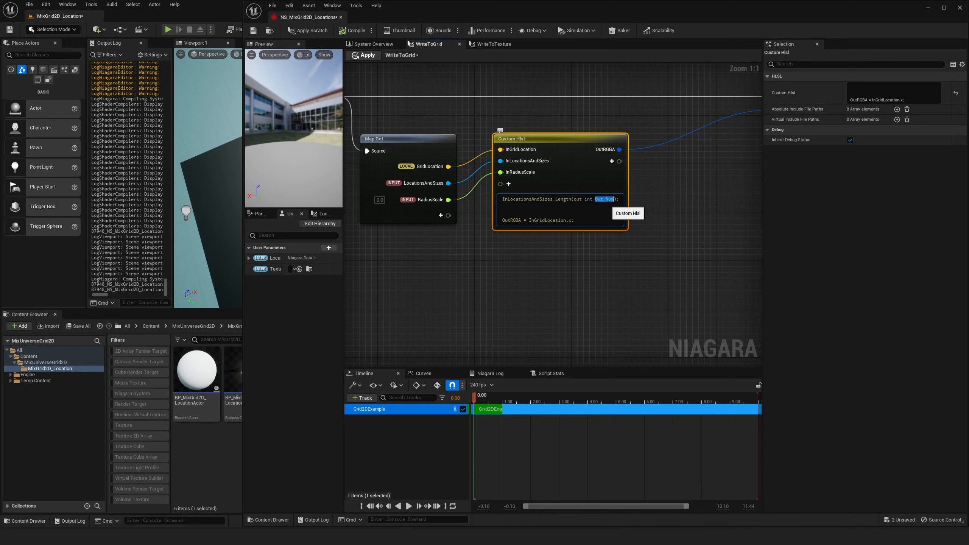
click(599, 201)
right_drag(593, 244, 564, 238)
click(320, 33)
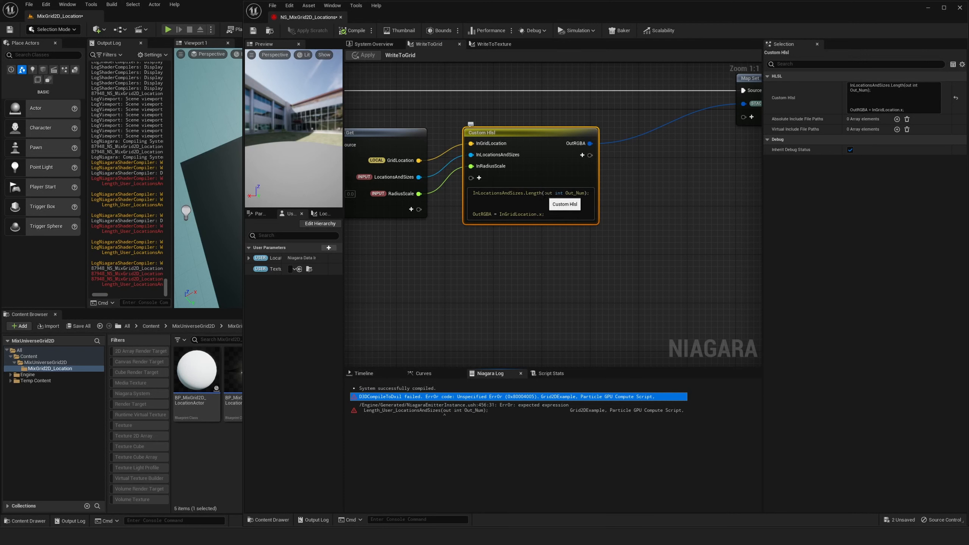
- Examine the "out" keyword and the "int Out_Num" declaration inside the Length call of the Custom Hlsl code
click(545, 194)
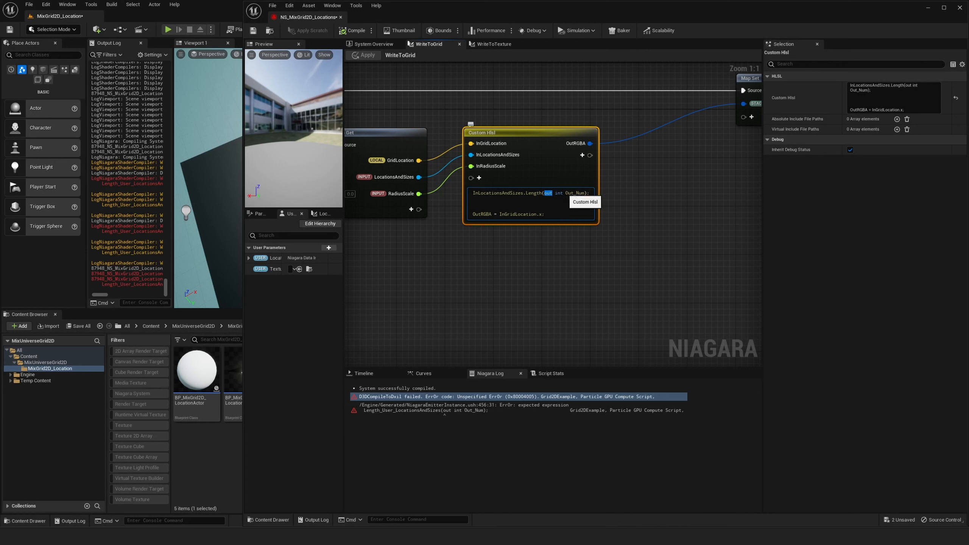
double_click(571, 193)
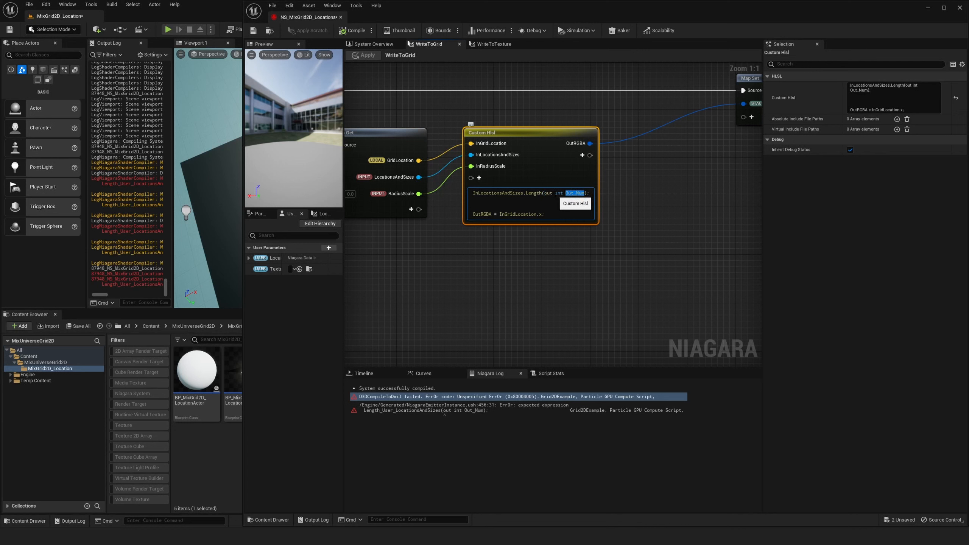
click(558, 193)
drag(555, 193, 585, 193)
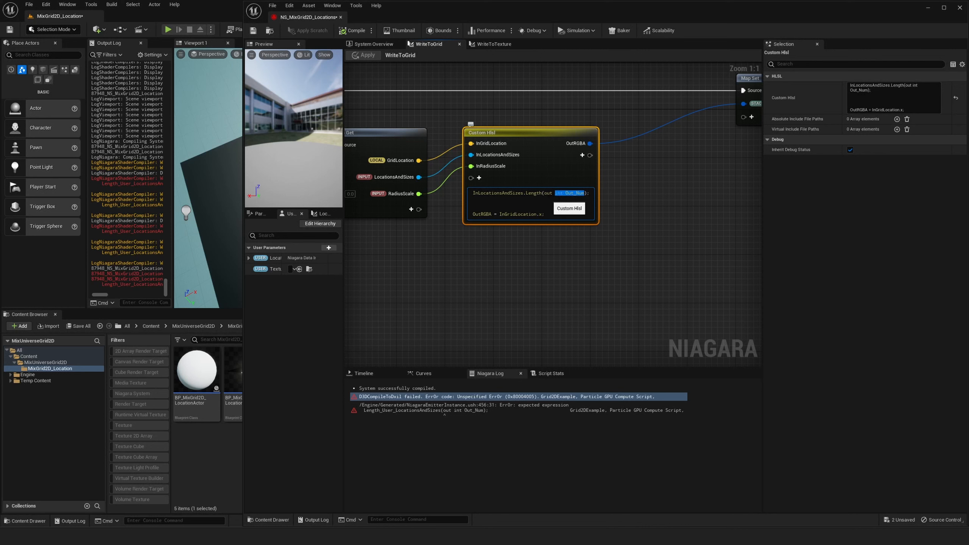
click(550, 193)
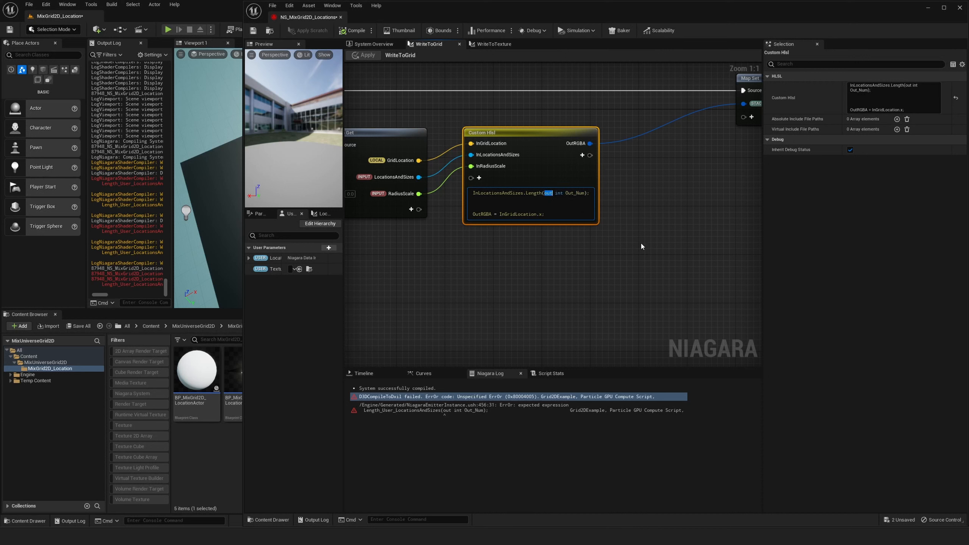
- Remove the "out int" qualifiers from the Length call's Out_Num argument in the Custom Hlsl code
key(Delete)
key(Delete)
key(Delete)
key(Delete)
key(Delete)
key(Delete)
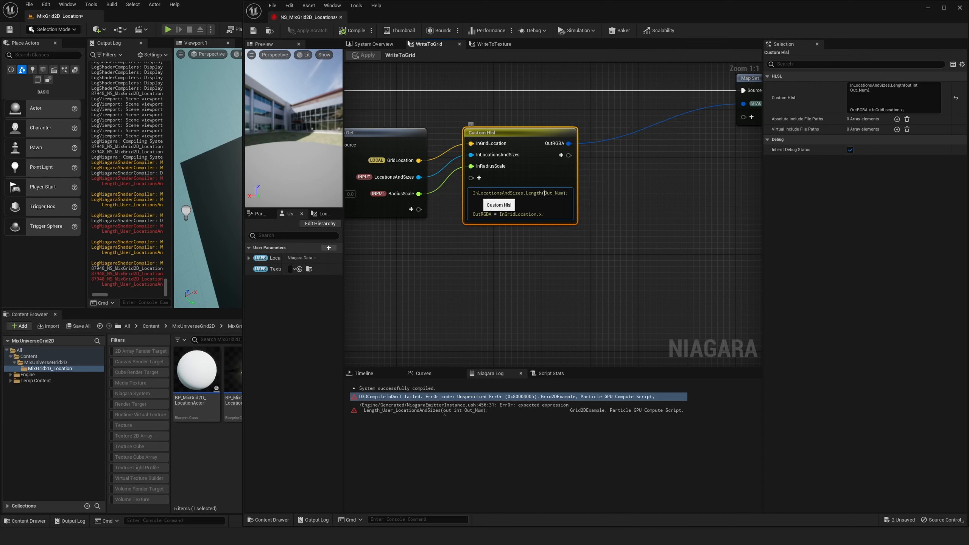
- Declare "int Out_Num;" on its own line above the Length call and apply the scratch script changes
click(474, 194)
key(Return)
key(Return)
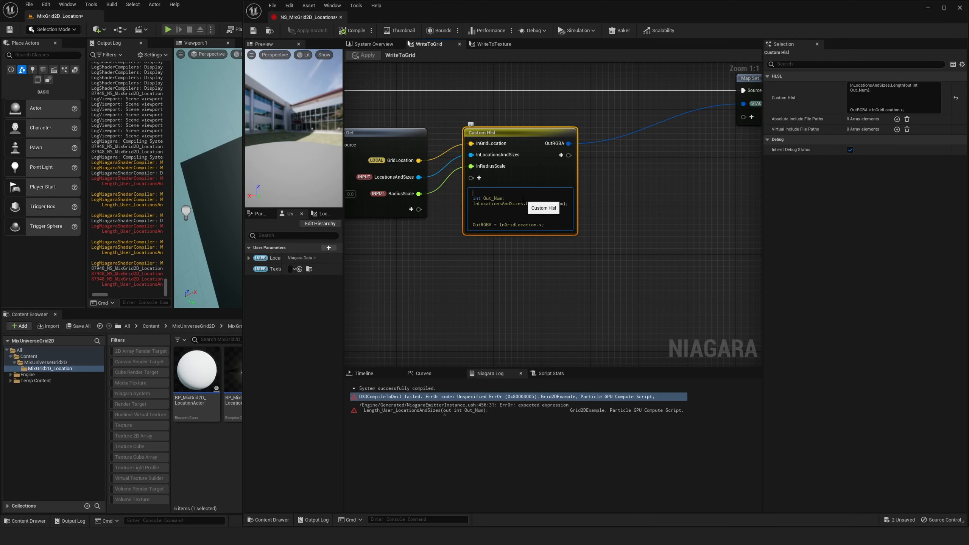
key(Delete)
click(638, 184)
right_drag(638, 183, 614, 177)
right_drag(539, 174, 548, 170)
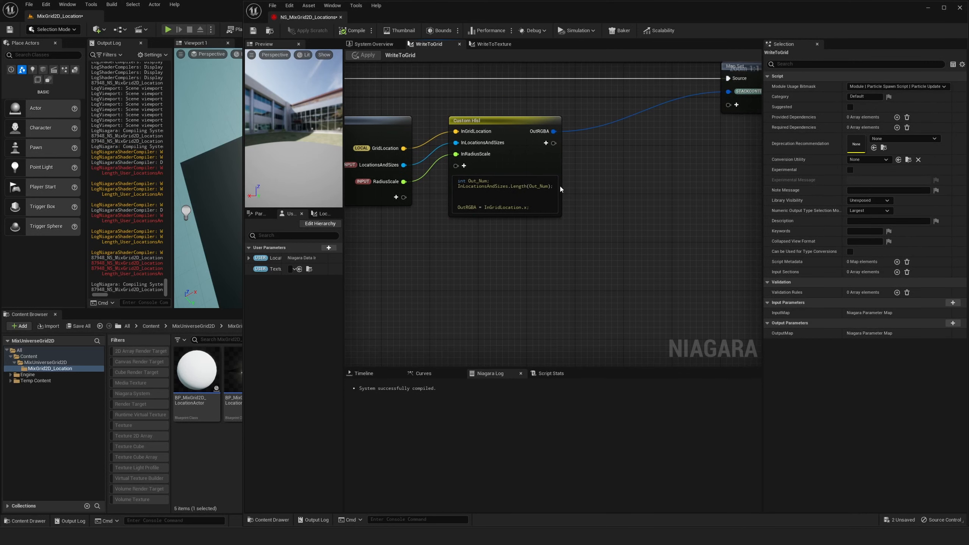
- Replace the InGridLocation.x value in the OutRGBA assignment with Out_Num and apply the script changes
click(481, 181)
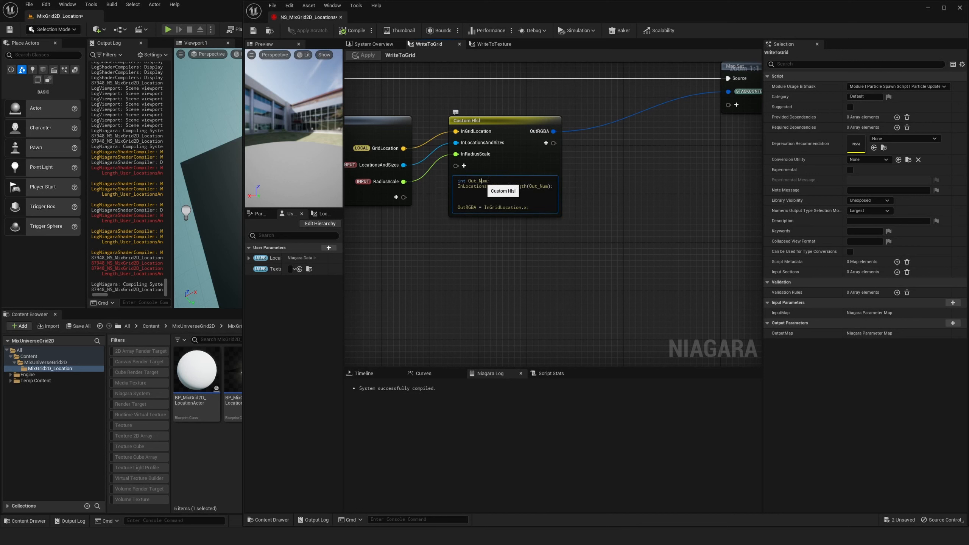
drag(485, 207, 526, 207)
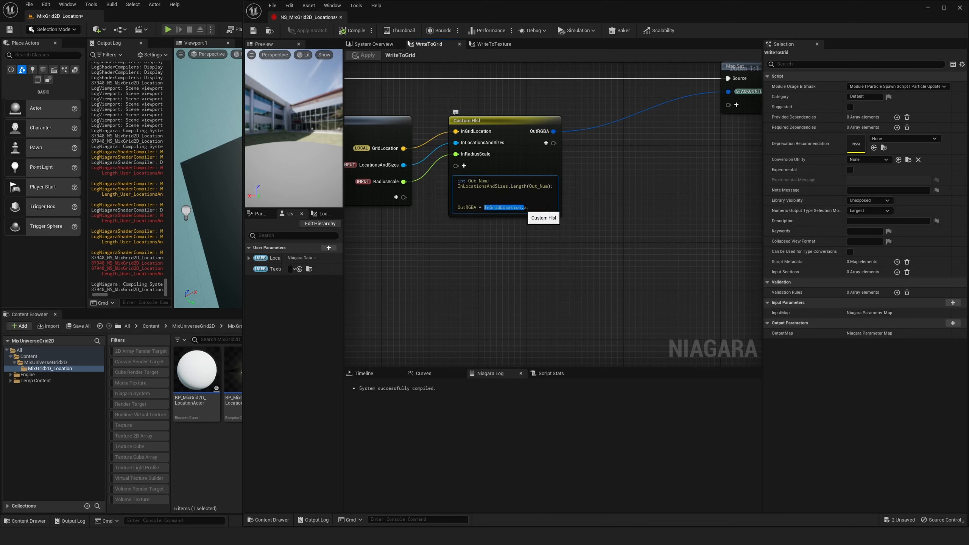
text(Out_Num;)
right_drag(561, 200, 537, 188)
click(360, 55)
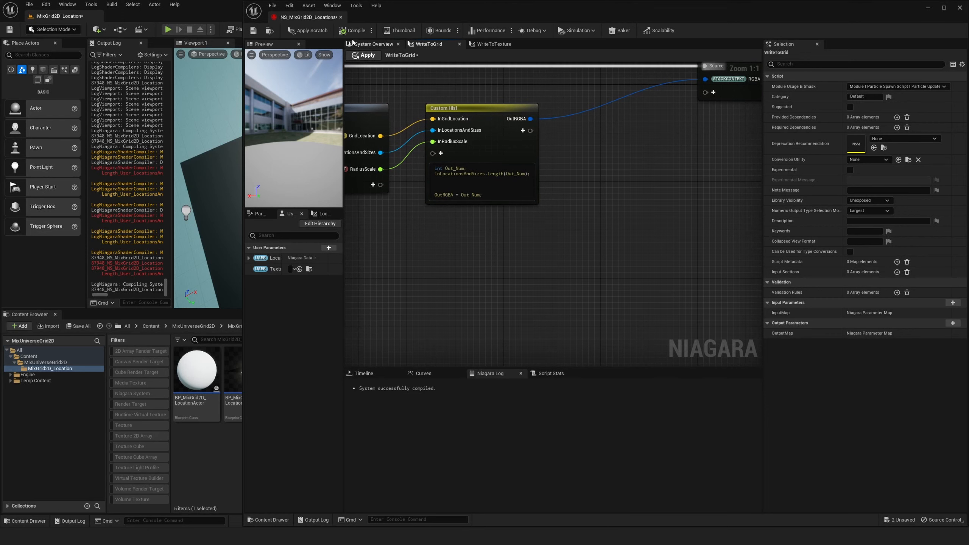
- Uncover the level viewport behind the Niagara editor and move the Custom Hlsl node farther from the Map Get node
drag(388, 9, 455, 47)
right_drag(600, 162, 618, 145)
right_drag(505, 113, 526, 112)
click(548, 200)
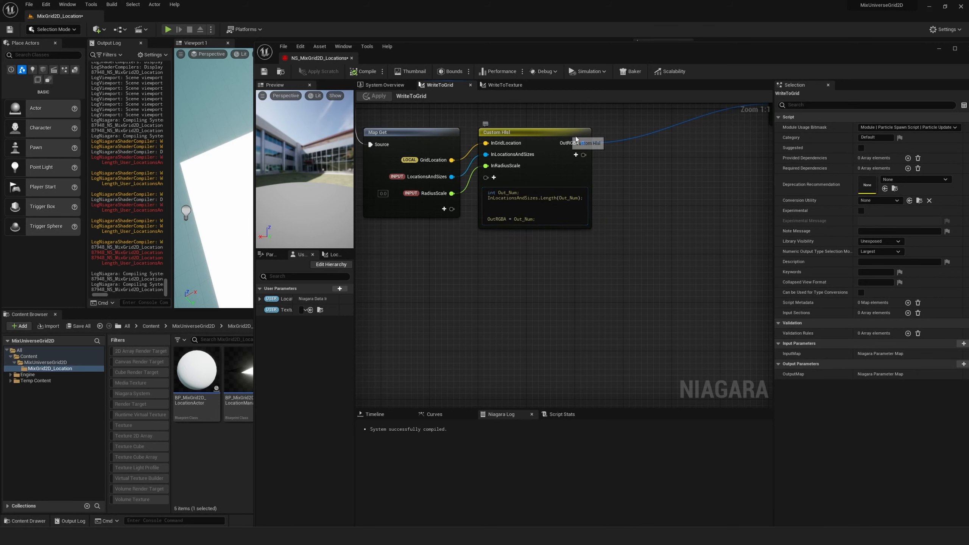
drag(565, 139, 618, 139)
drag(500, 51, 587, 56)
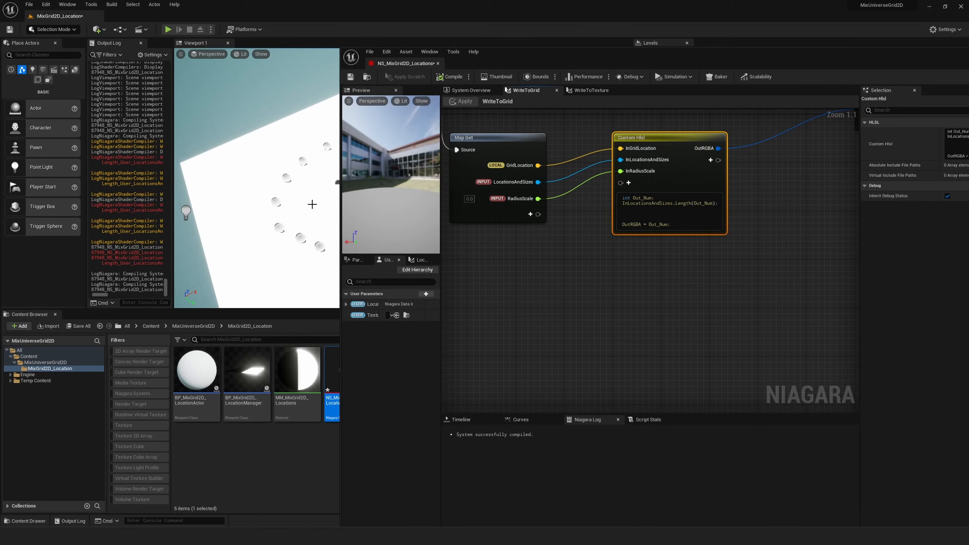
- Reposition the Niagara editor window beside the level viewport and start playing the level
drag(282, 44, 865, 447)
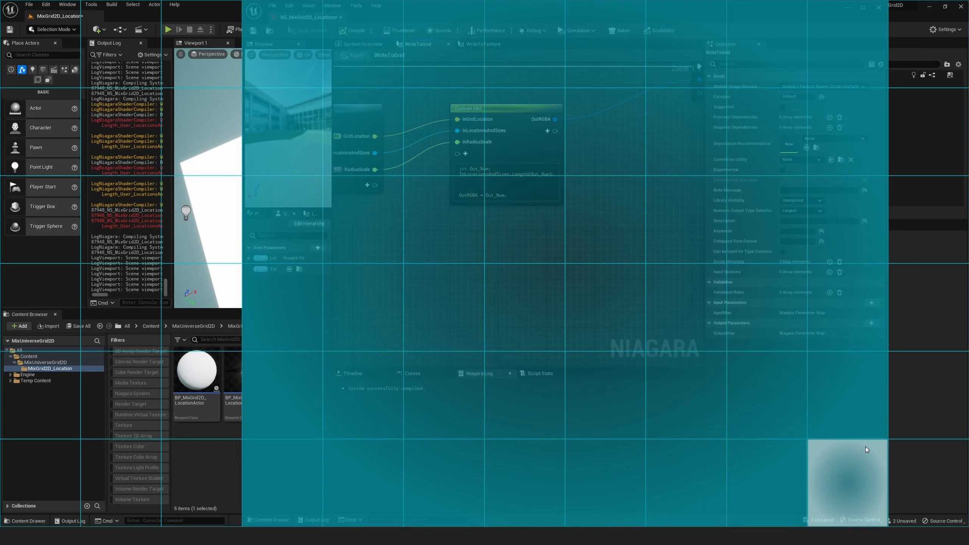
right_drag(502, 132, 479, 130)
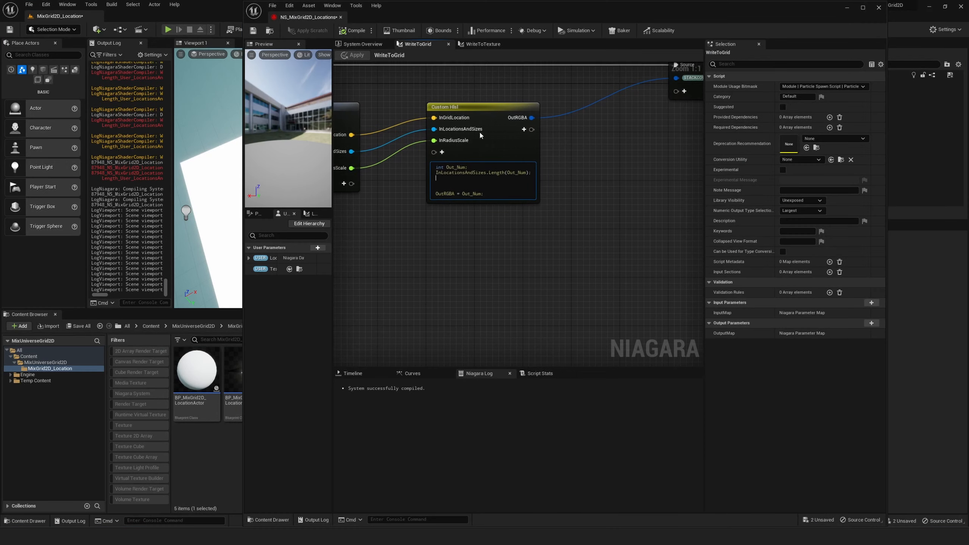
drag(429, 6, 535, 39)
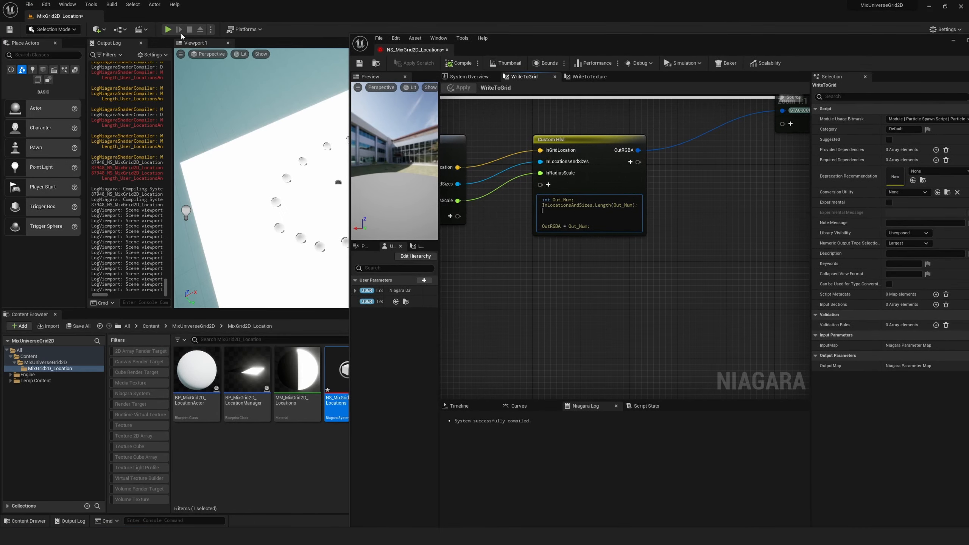
click(167, 29)
- Add a for loop below the Length call with the header "int Index = 0; Index <= Out_Num" and an empty braced body
click(608, 220)
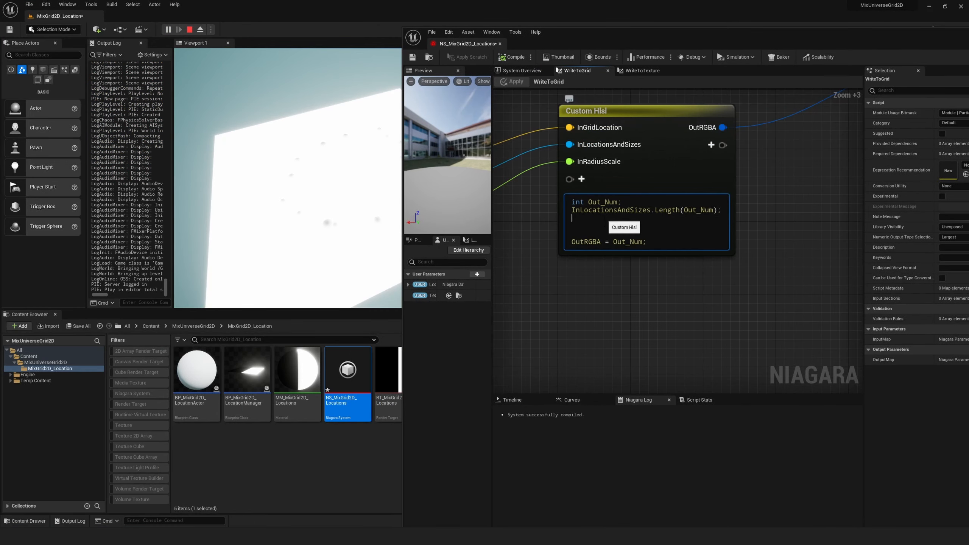
key(Return)
key(Return)
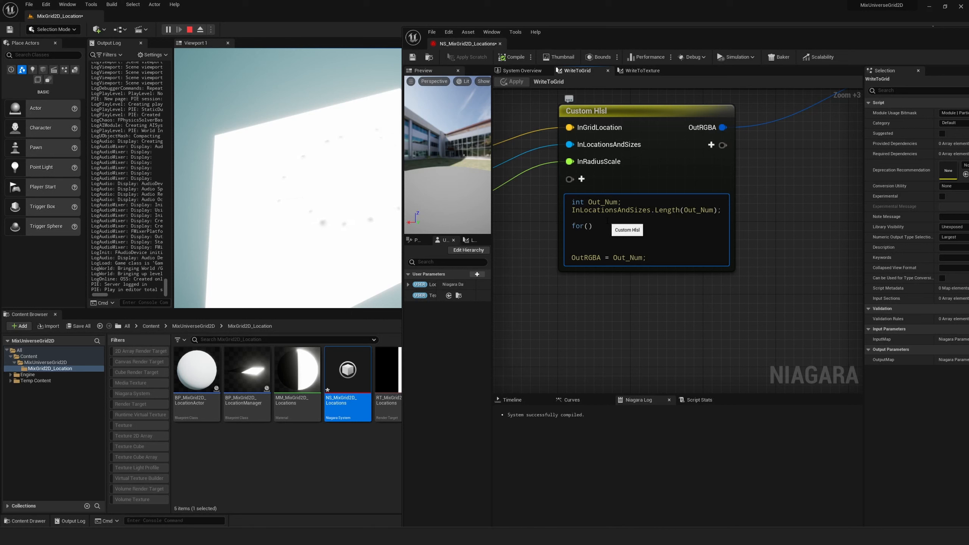
key(Return)
text({)
key(Return)
key(Return)
text(})
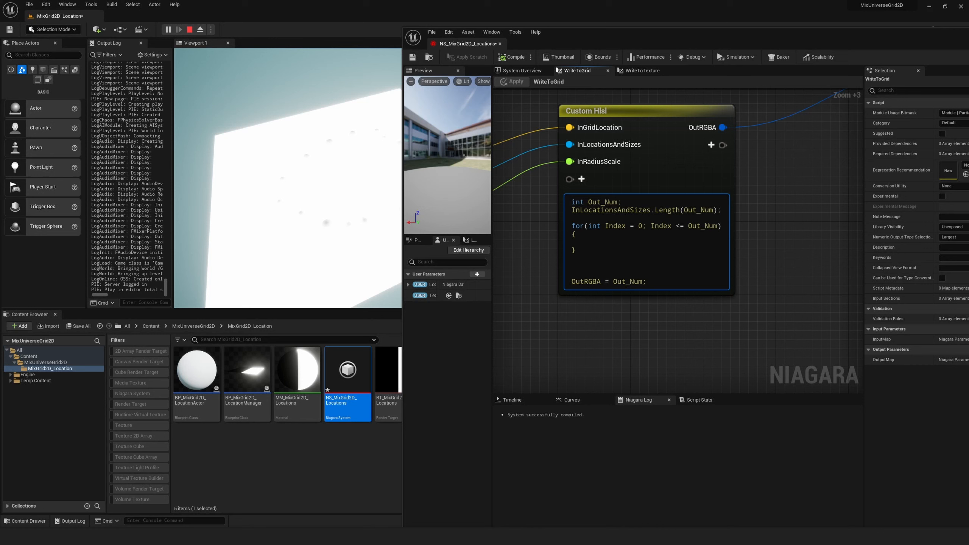
- Complete the for loop header with a semicolon and the "Index++" increment
text(;)
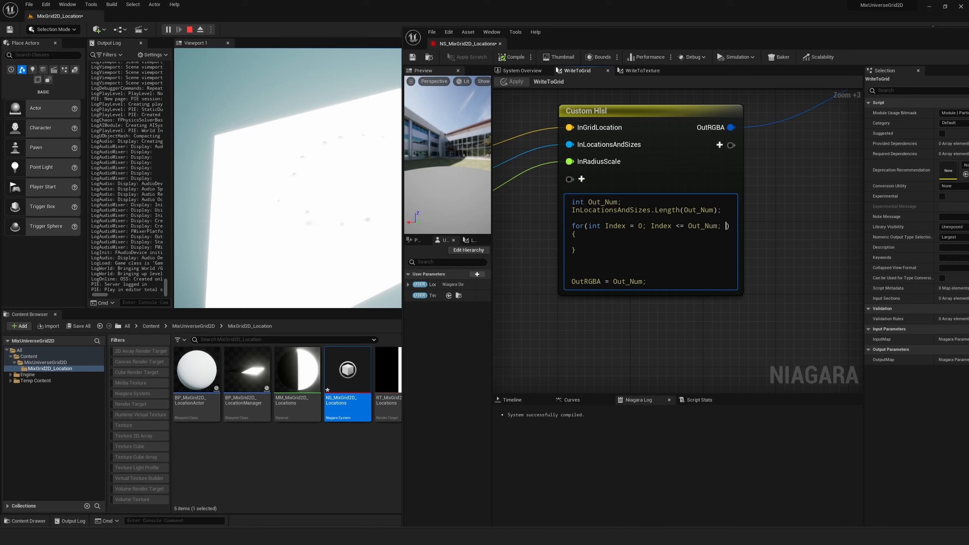
text( Out)
key(BackSpace)
key(BackSpace)
key(BackSpace)
text(Index++)
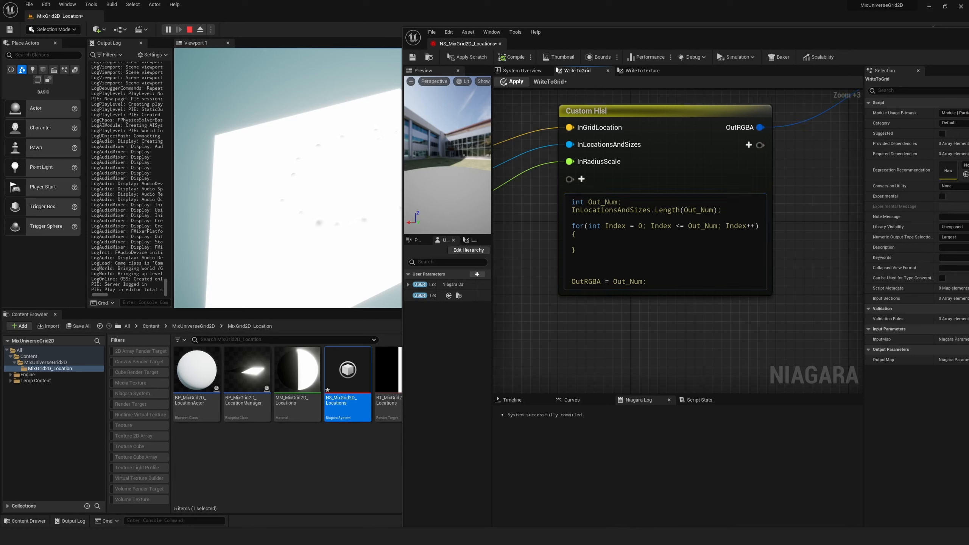
- Copy the Get function HLSL from the InLocationsAndSizes pin and insert it inside the for loop body
drag(680, 210, 644, 211)
click(643, 212)
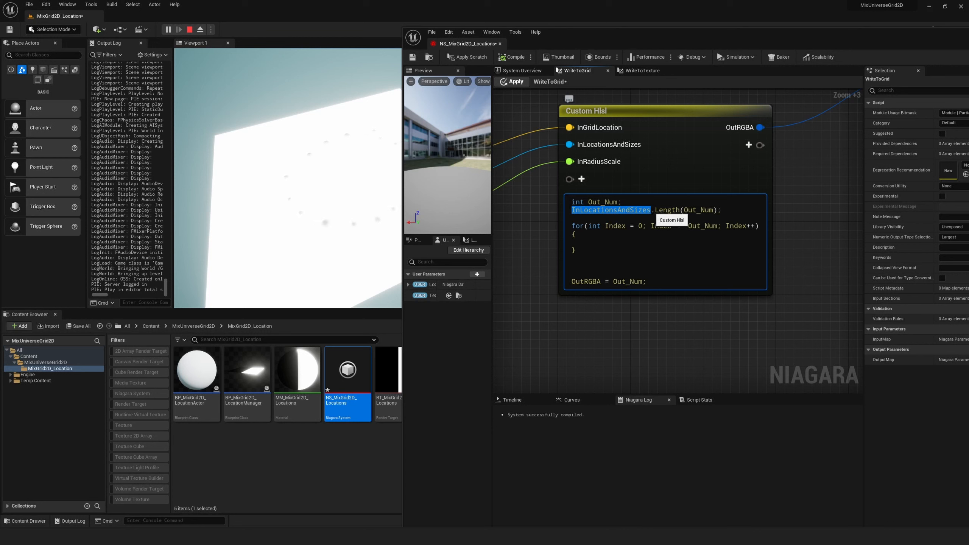
click(650, 211)
right_click(600, 146)
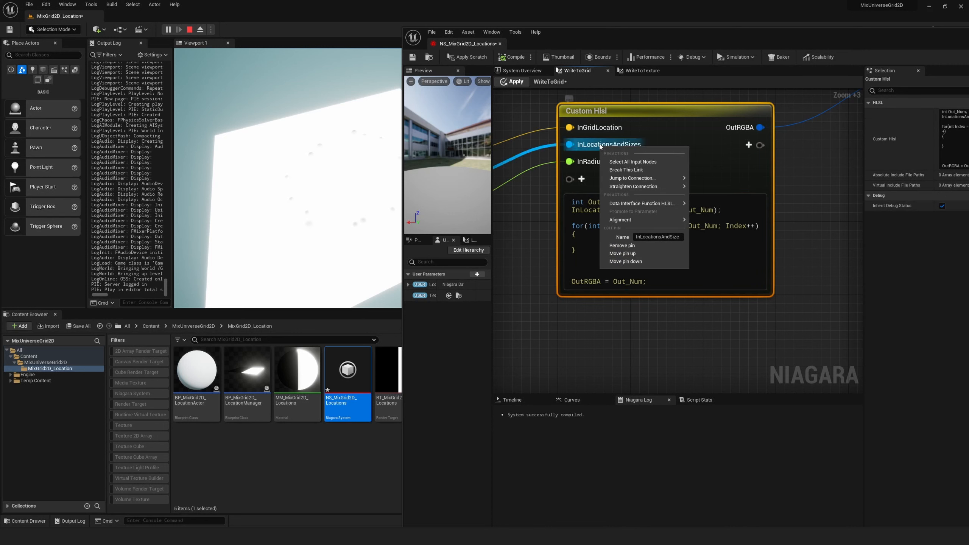
mouse_move(643, 203)
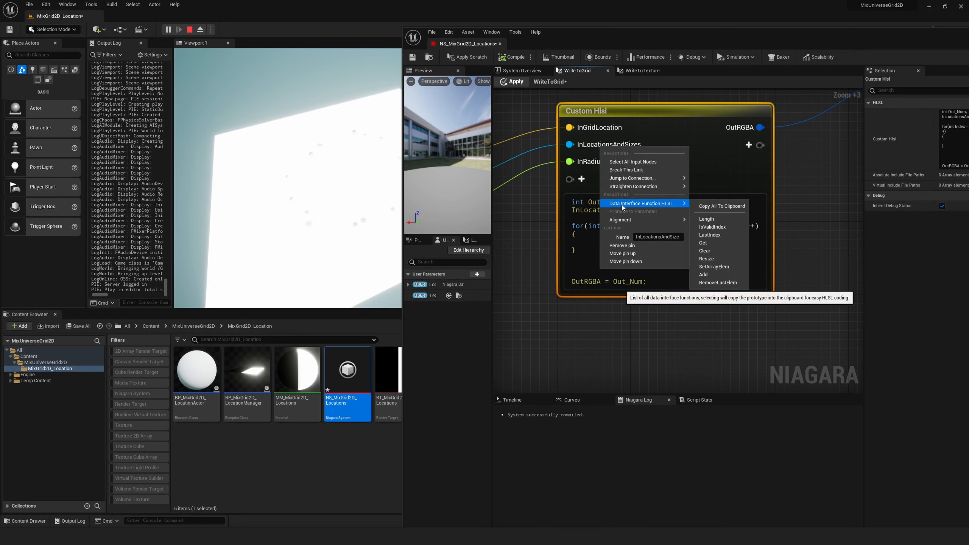
click(706, 243)
click(579, 241)
text(InLocationsAndSizes.Get(in int In_Index, out float4 Out_Value);)
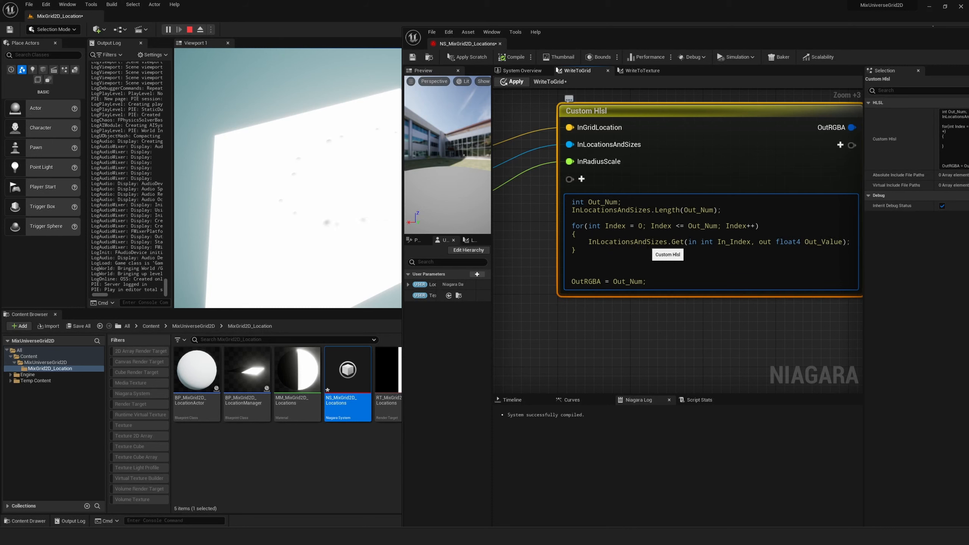
- Replace "in int In_Index" in the Get call with the loop variable Index
drag(611, 110, 583, 110)
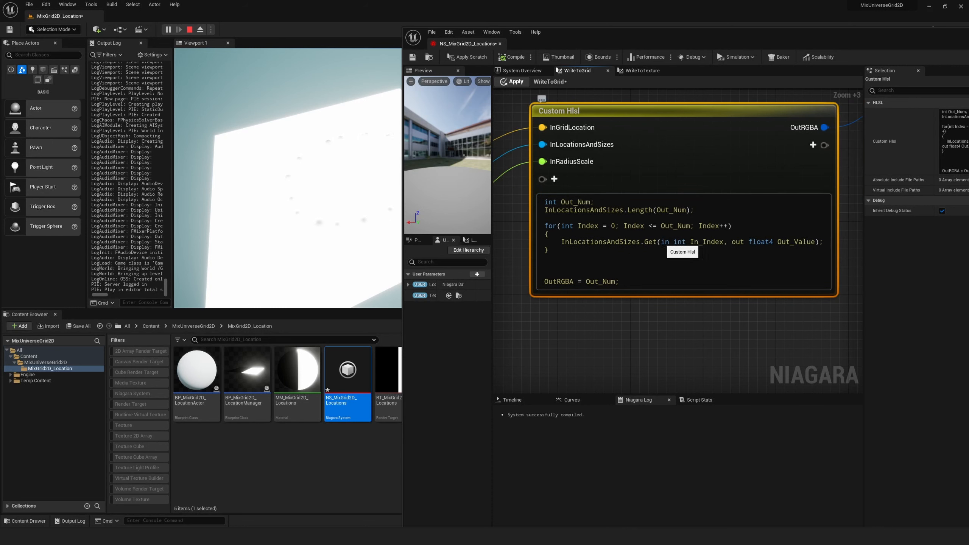
drag(674, 242, 724, 242)
click(587, 225)
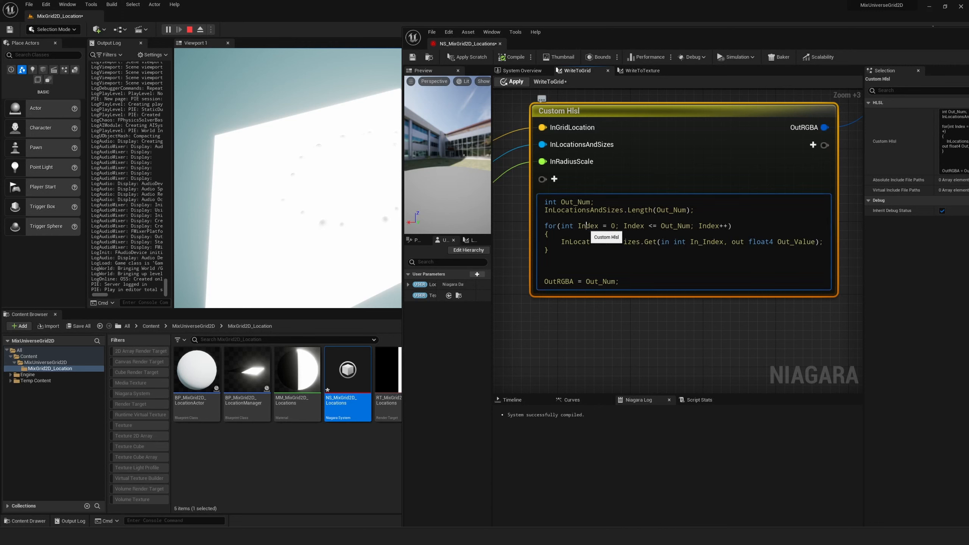
double_click(586, 225)
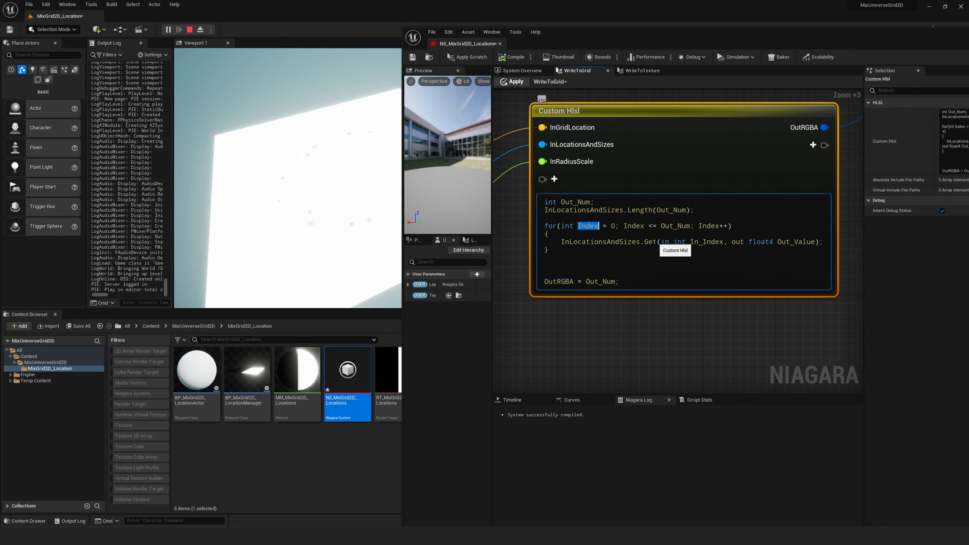
click(661, 241)
drag(662, 242, 723, 242)
text(Index)
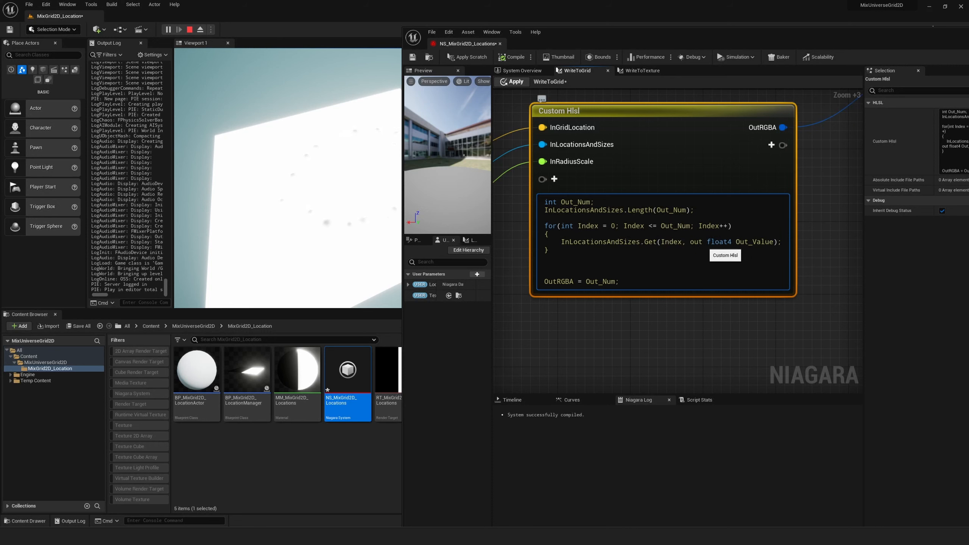
- Declare "float4 Out_Value;" on a new line above the Get call inside the loop
drag(707, 242, 771, 242)
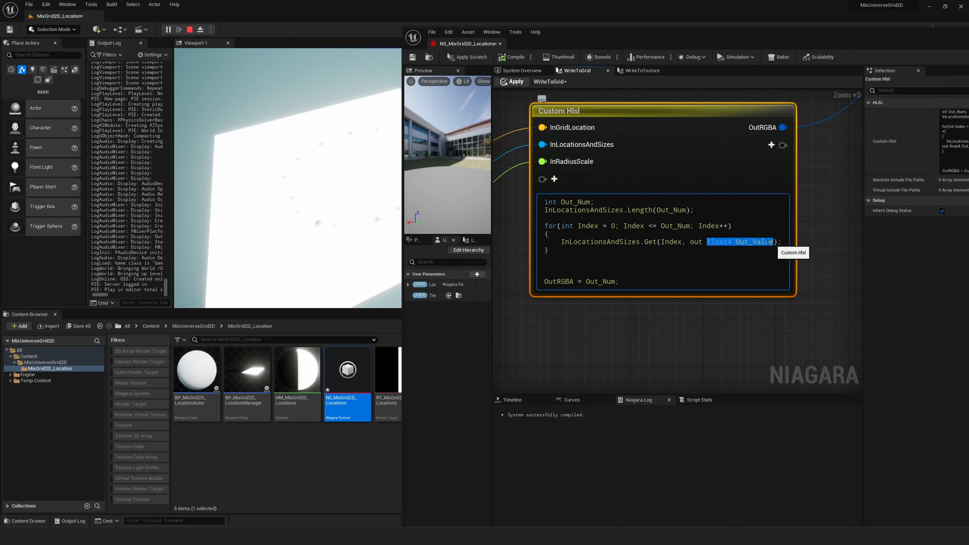
click(609, 234)
key(Return)
text(float4 Out_Value)
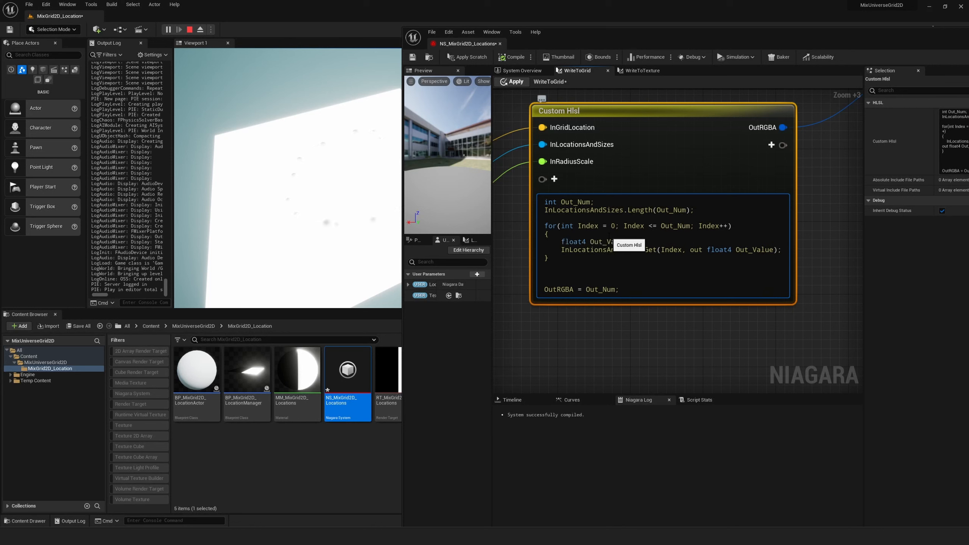
- Remove the out keyword from the Get call's second argument and apply the script changes
drag(685, 250, 699, 250)
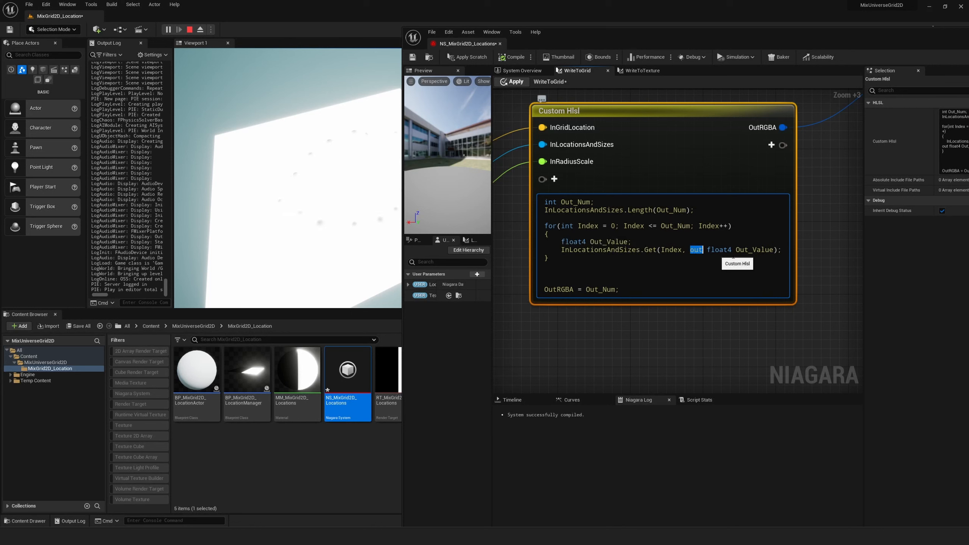
key(BackSpace)
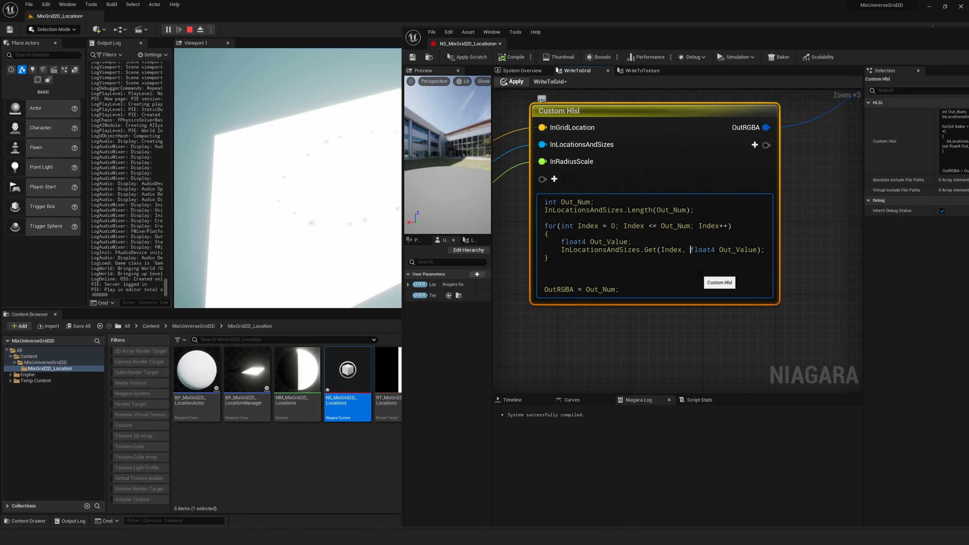
click(513, 81)
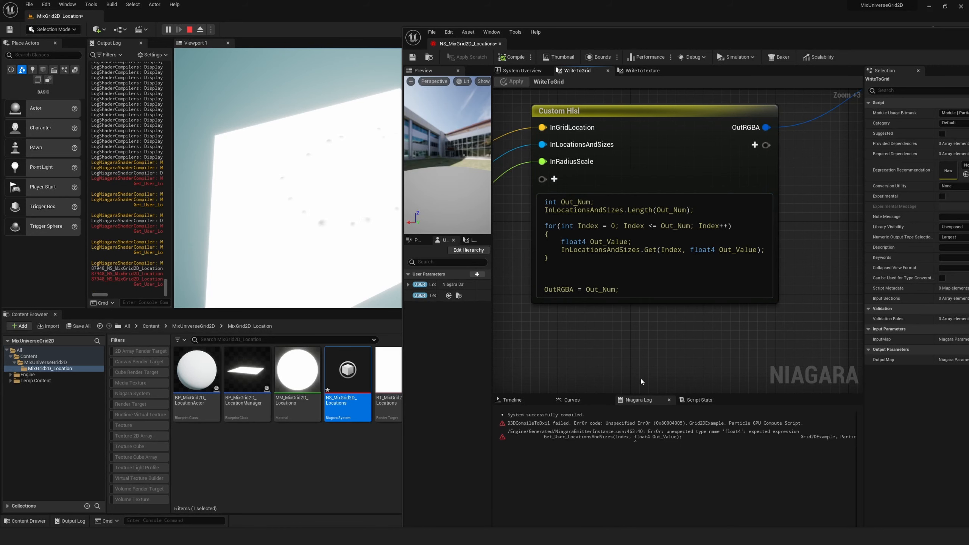
- Check the compile error, remove the float4 type from the Get call's Out_Value argument, and apply the scratch changes
click(648, 434)
double_click(701, 249)
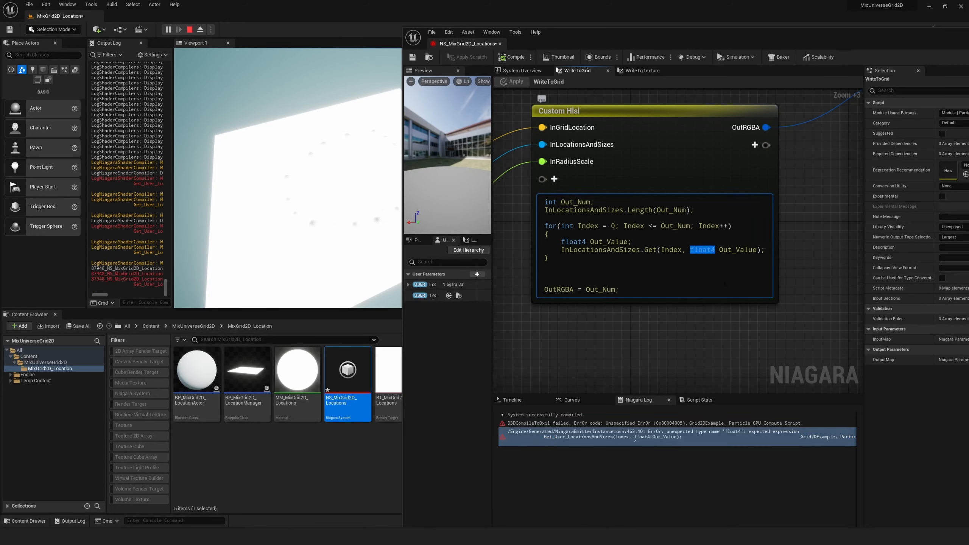
key(Delete)
key(Delete)
click(781, 257)
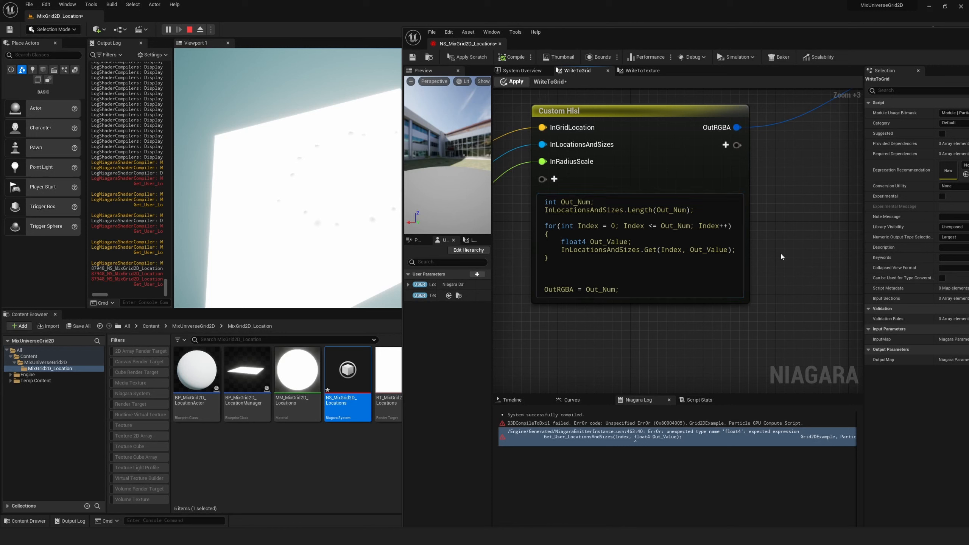
click(477, 57)
- Add "OutRGBA = Out_Value.y;" and "return;" below the Get call inside the for loop
click(739, 250)
key(Return)
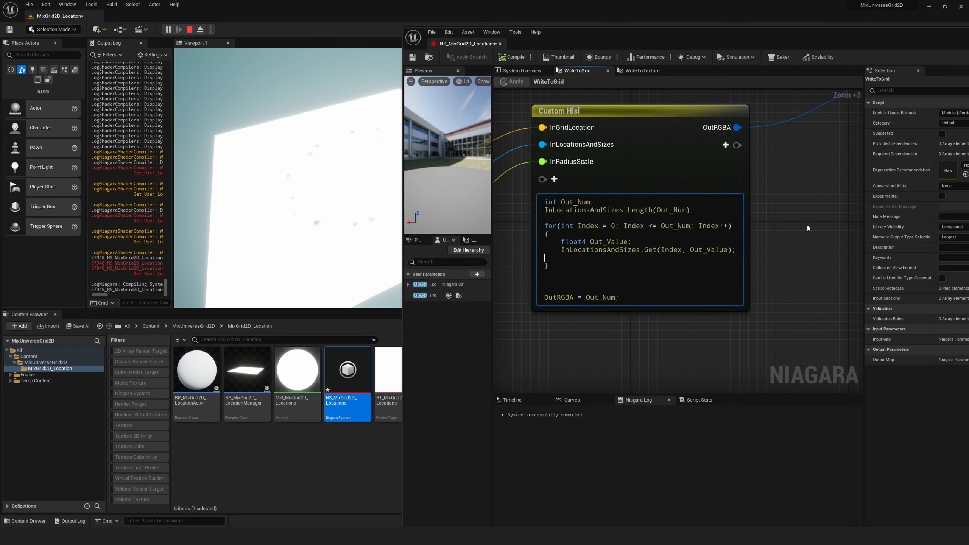
key(Tab)
click(643, 268)
click(626, 261)
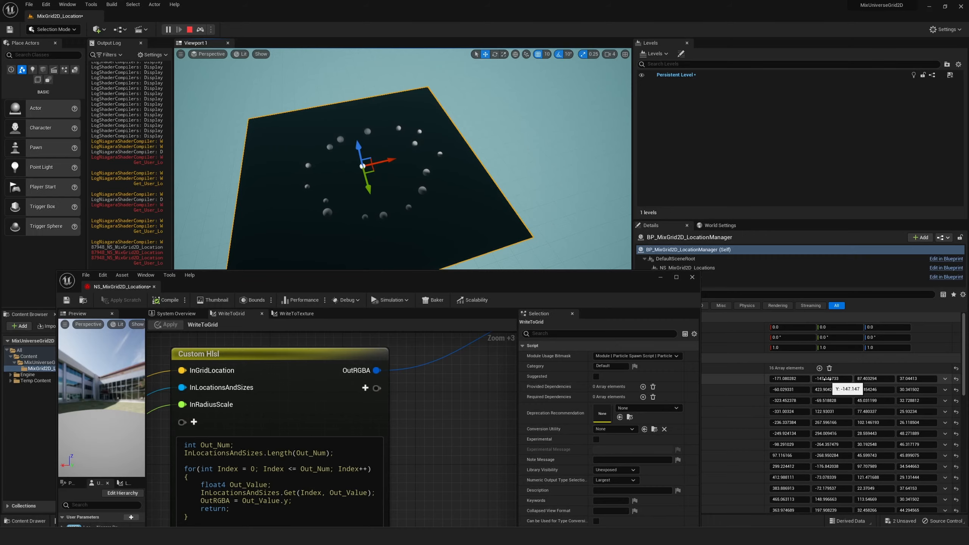
- Change the OutRGBA assignment in the loop to Out_Value.z and apply the script changes
click(289, 500)
key(BackSpace)
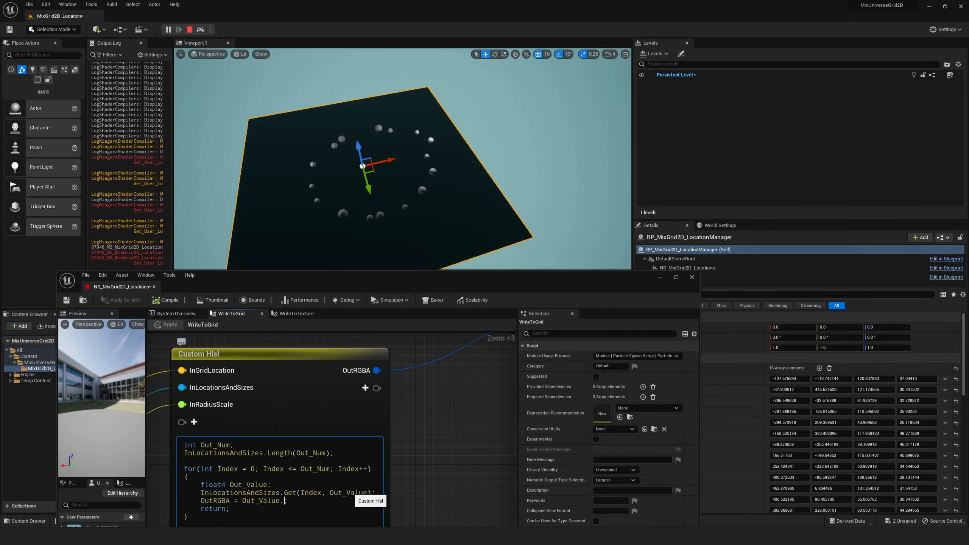
drag(204, 350, 184, 342)
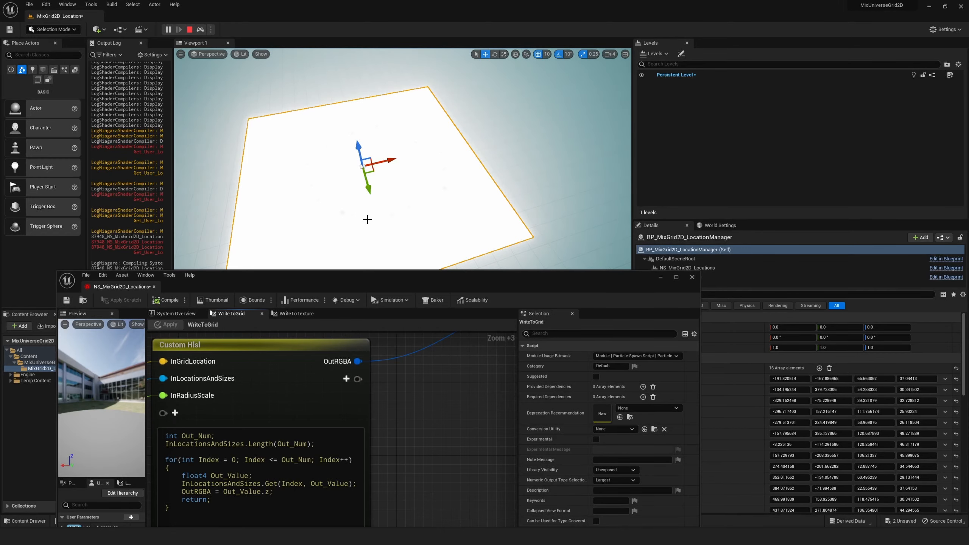
- Remove the "return;" line from the for loop in the WriteToGrid Custom Hlsl code
click(265, 491)
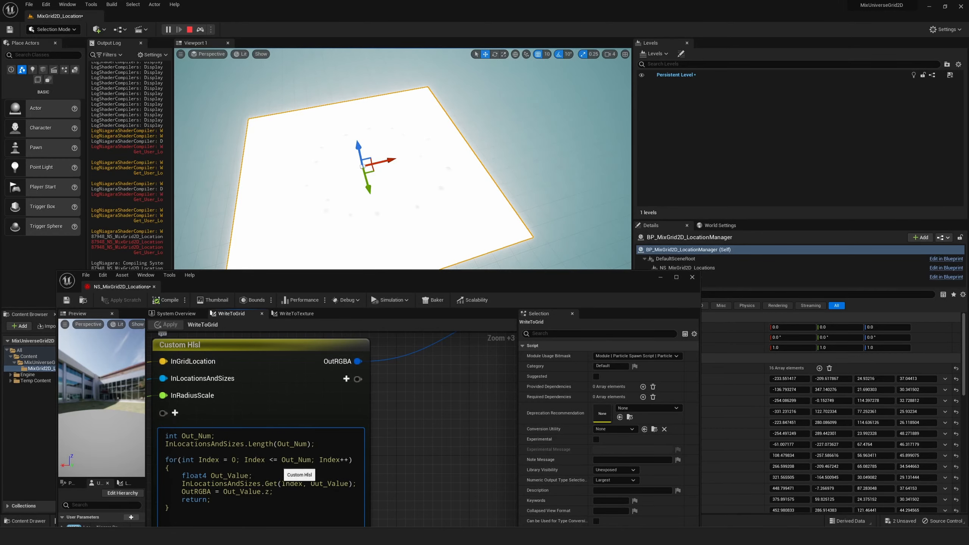
drag(212, 281, 231, 278)
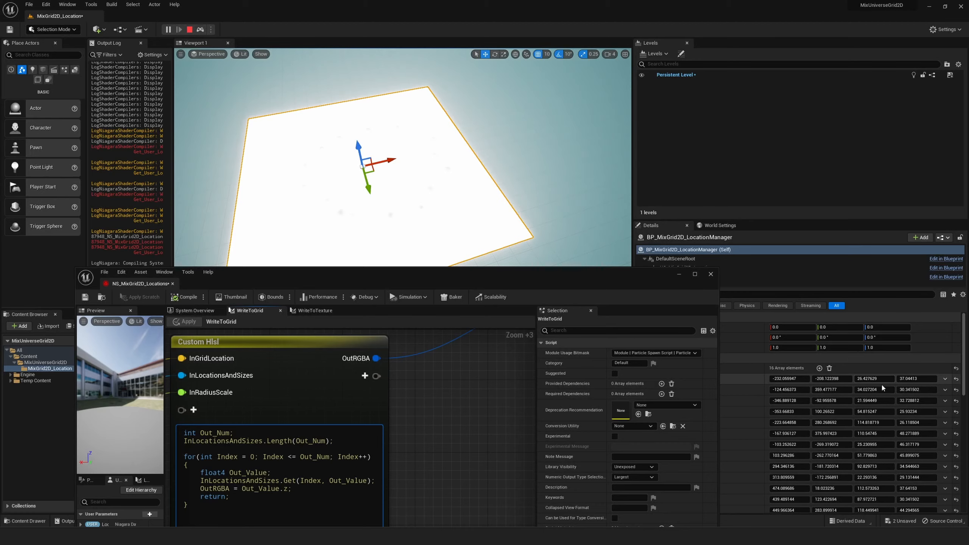
right_drag(450, 448, 447, 413)
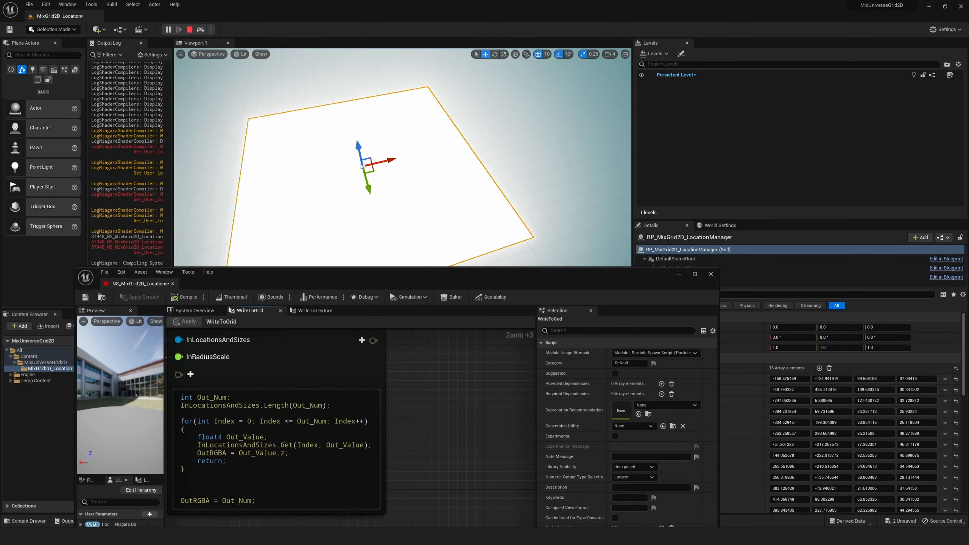
drag(229, 460, 154, 462)
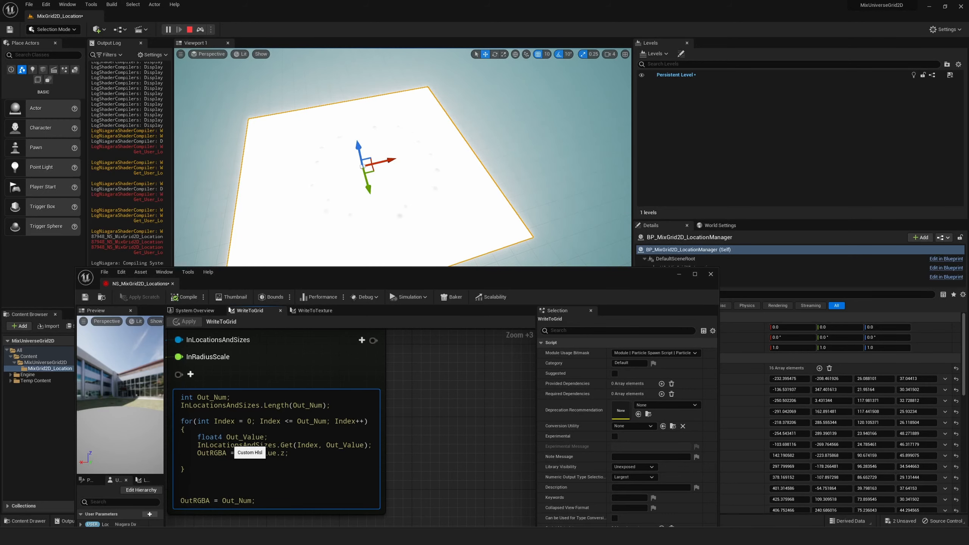
key(BackSpace)
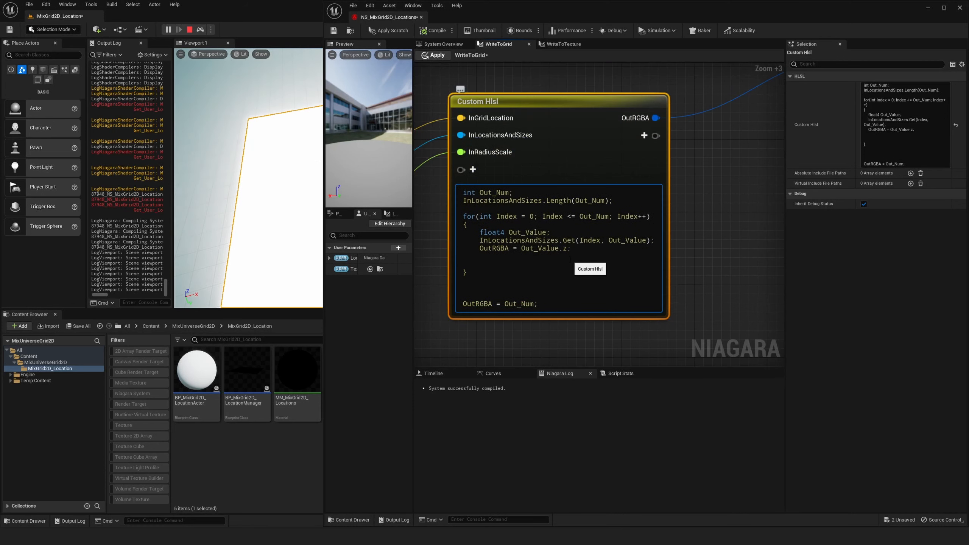
- Add "const float Distance = length(Out_Value - InGridLocation)" below the OutRGBA assignment in the for loop
text(const)
text(float Distance =)
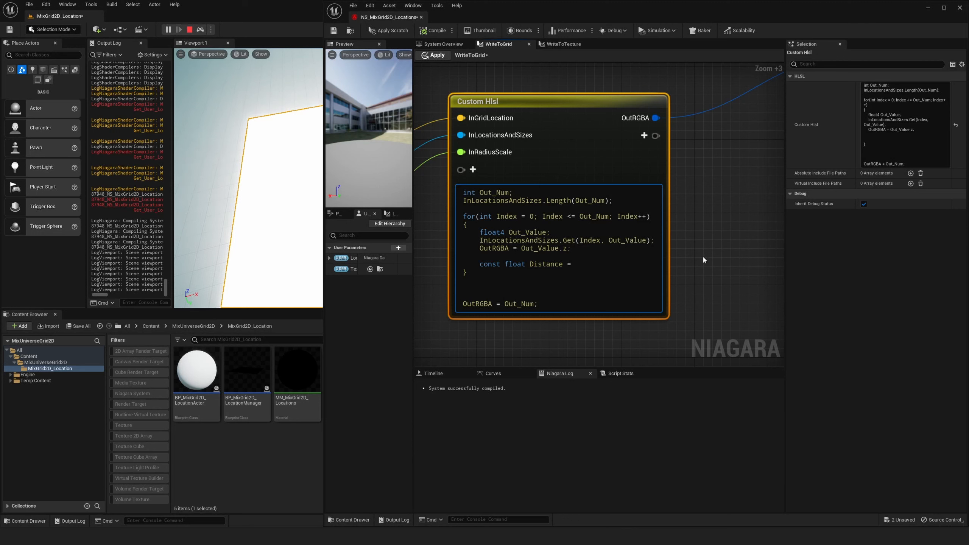
text( length())
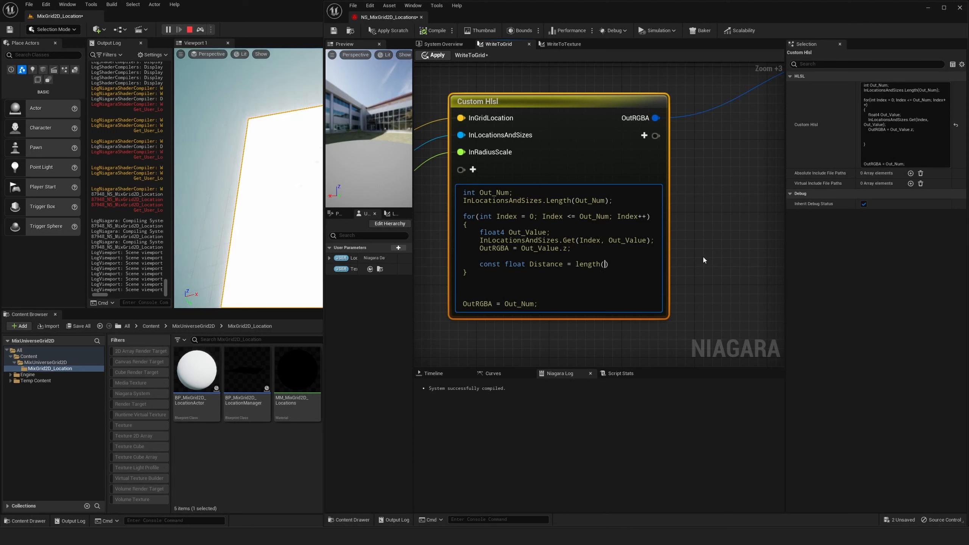
text(Out_)
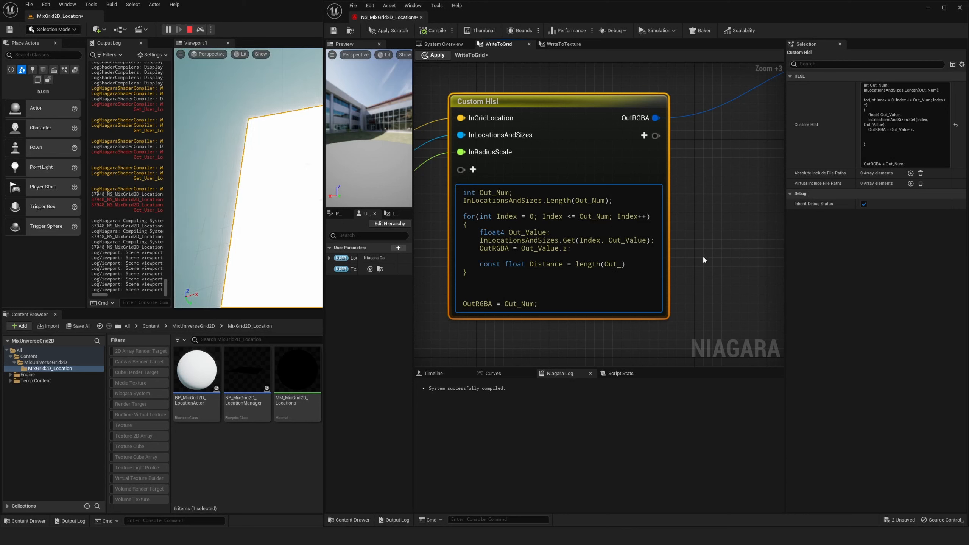
text(Value - )
text(InGridLoc)
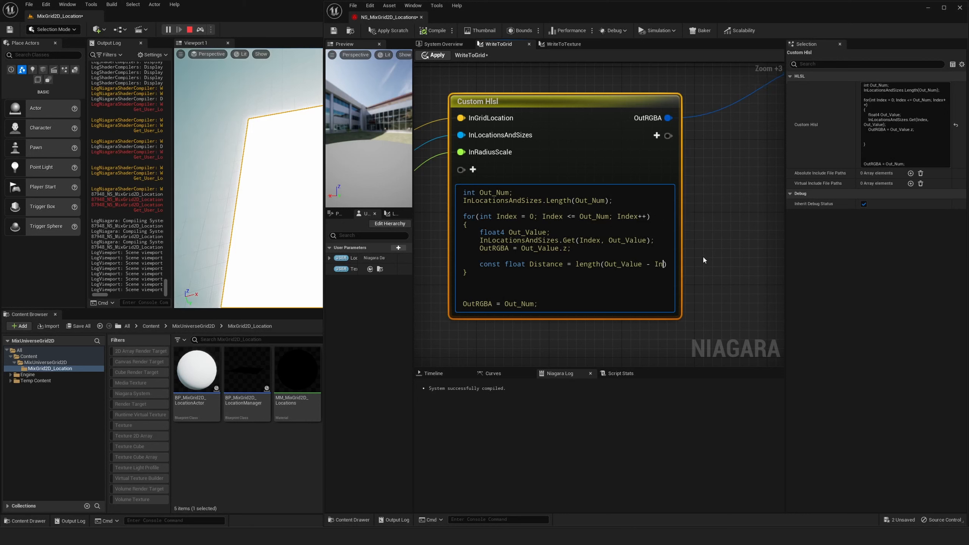
text(ation)
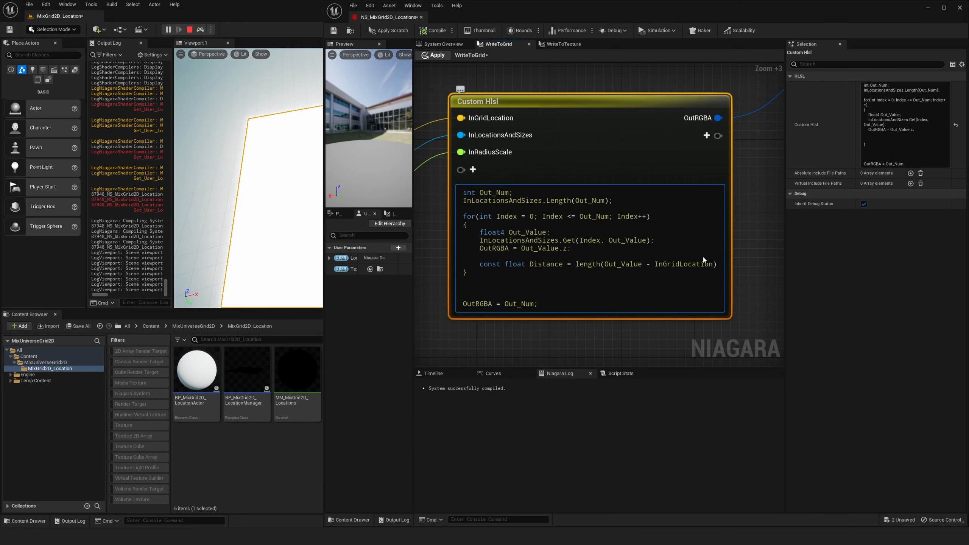
- Declare "float NewGridValue = 0;" before the loop and set it to 1 inside "if(Distance < (Out_Value.w * InRadiusScale))" after the Distance line
key(End)
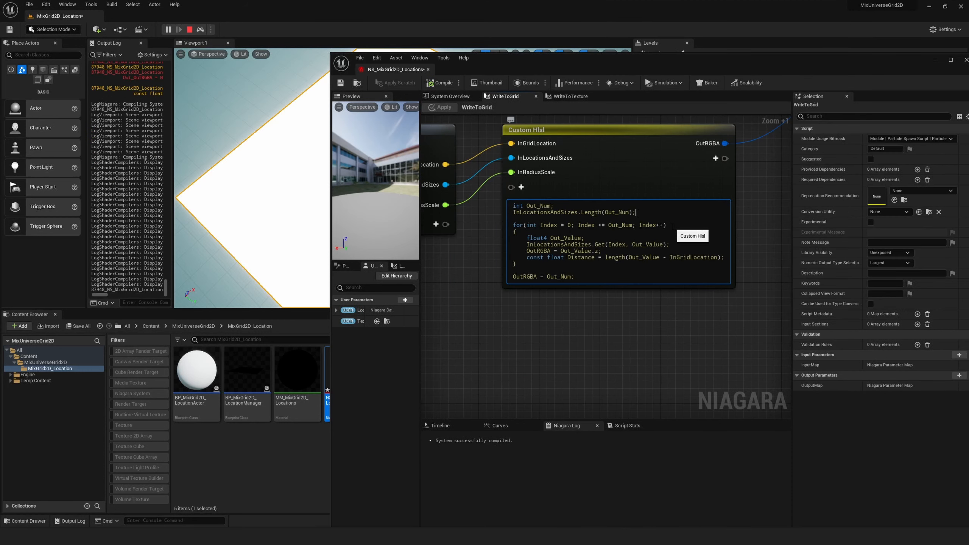
key(Return)
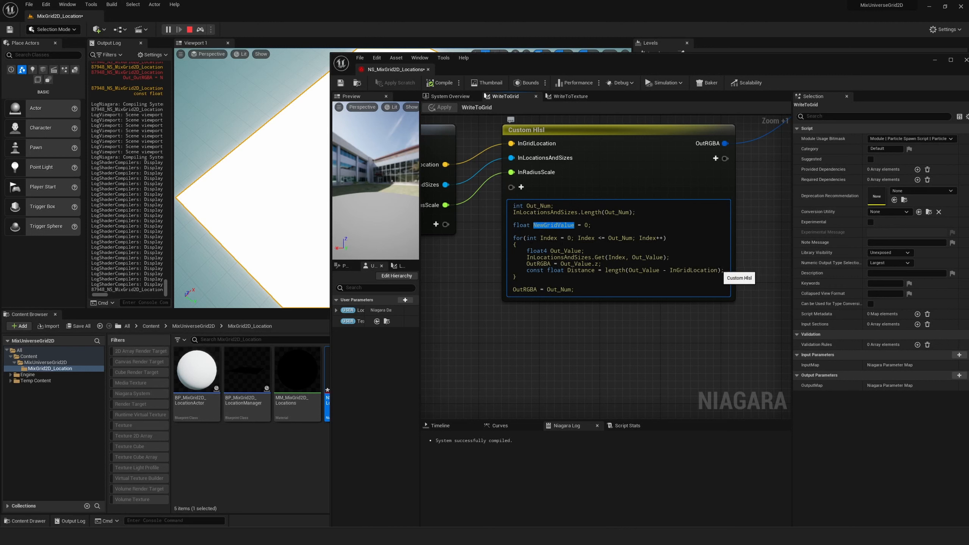
key(Return)
key(Return)
right_click(742, 254)
click(613, 282)
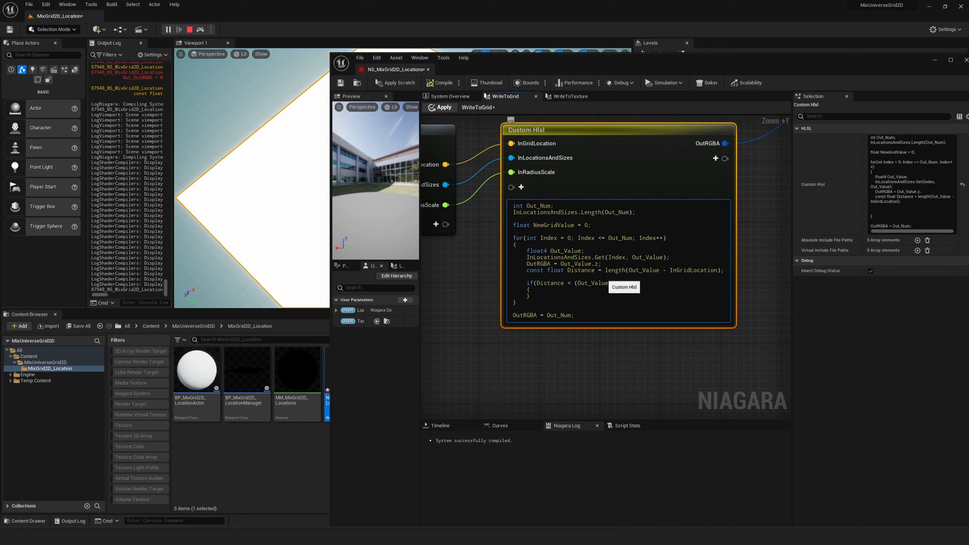
text(.w)
drag(697, 68, 320, 205)
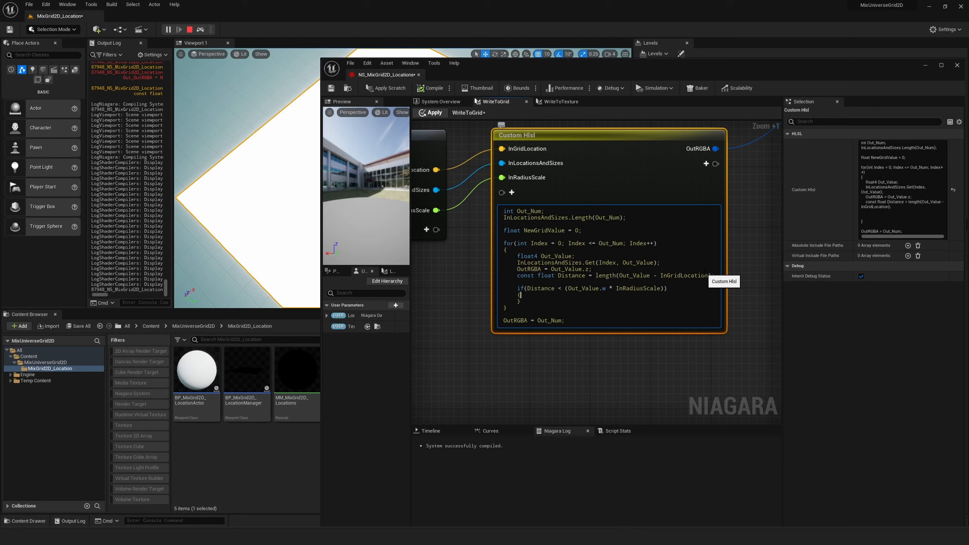
key(Return)
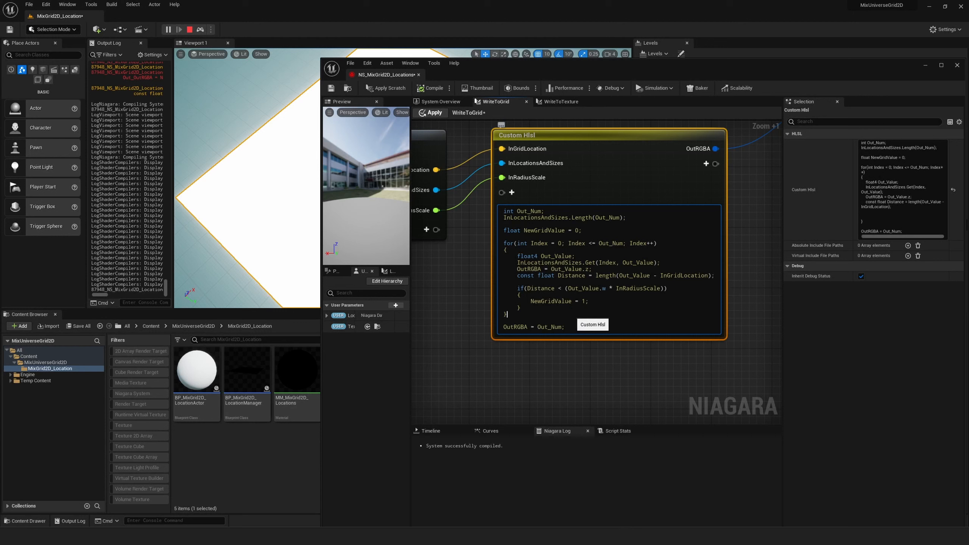
- Change the final assignment to "OutRGBA = NewGridValue;" and apply the script changes
click(558, 296)
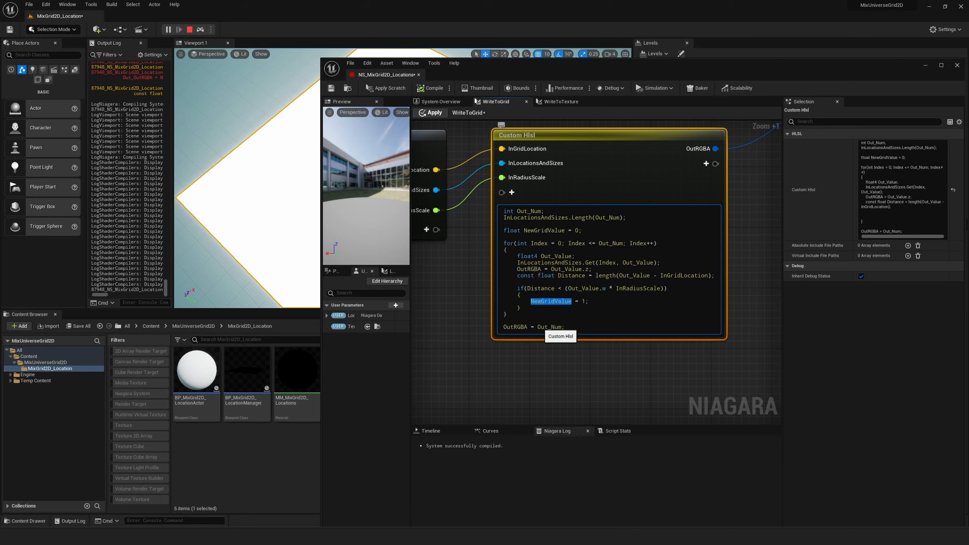
double_click(549, 327)
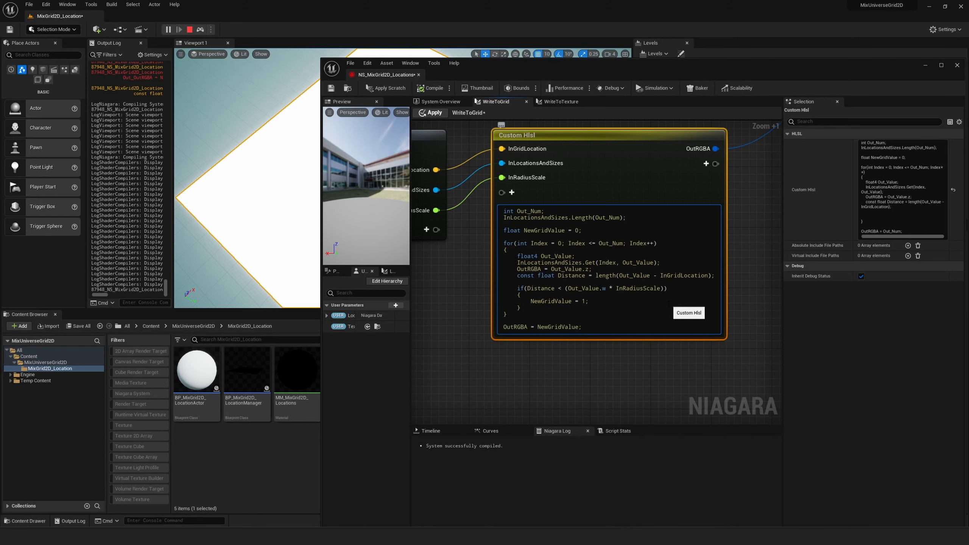
click(456, 222)
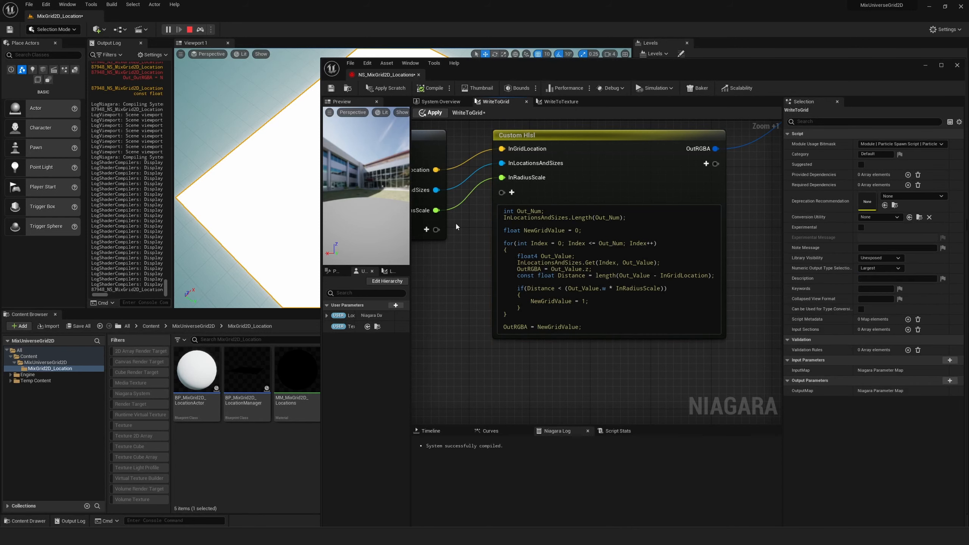
drag(488, 61, 634, 85)
click(539, 112)
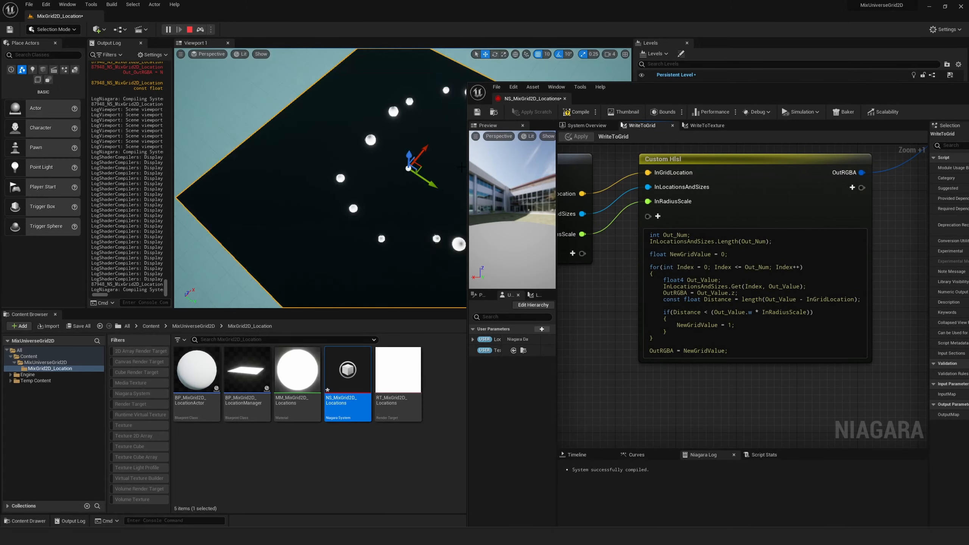
- Open the Write to Grid module's parameters in the system overview and raise WorldScale to about 4.49
right_drag(321, 179, 329, 204)
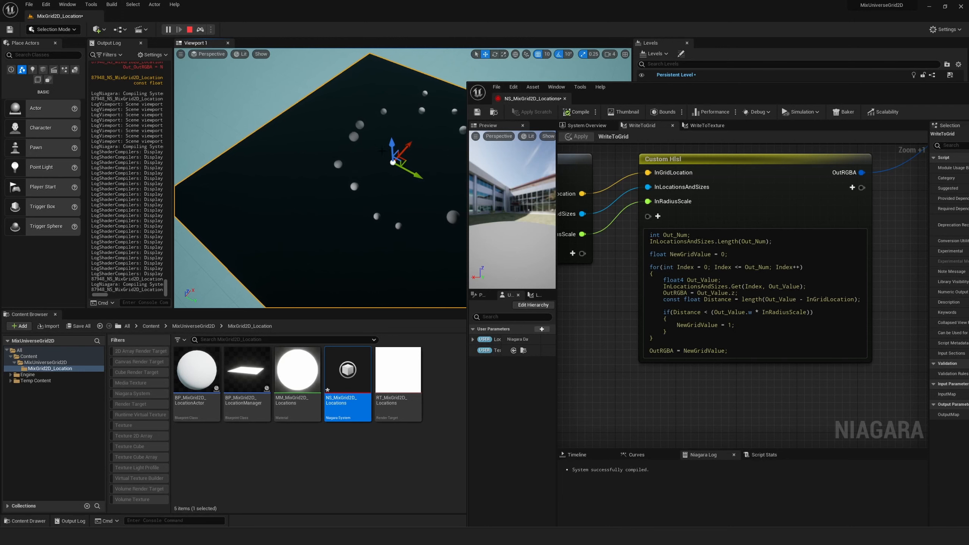
click(580, 126)
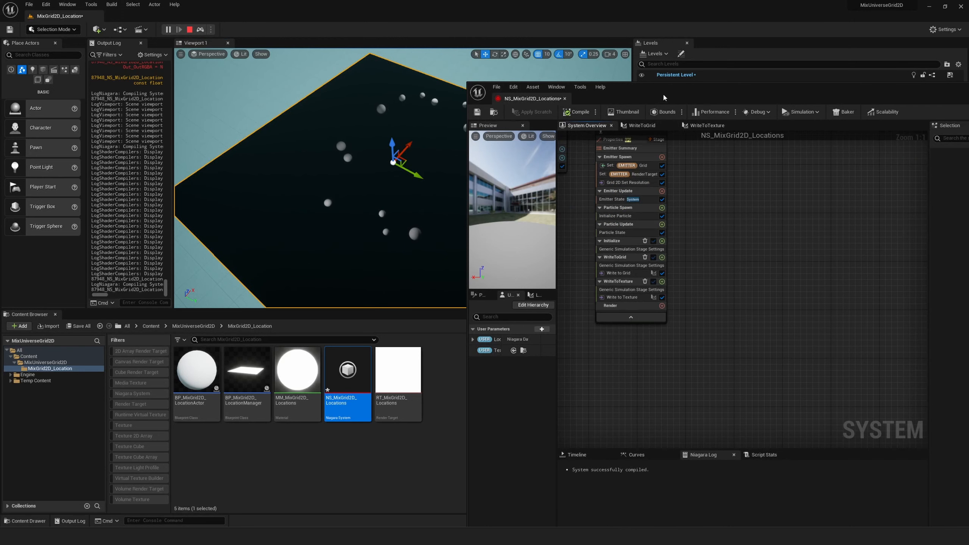
drag(666, 91, 492, 144)
click(454, 325)
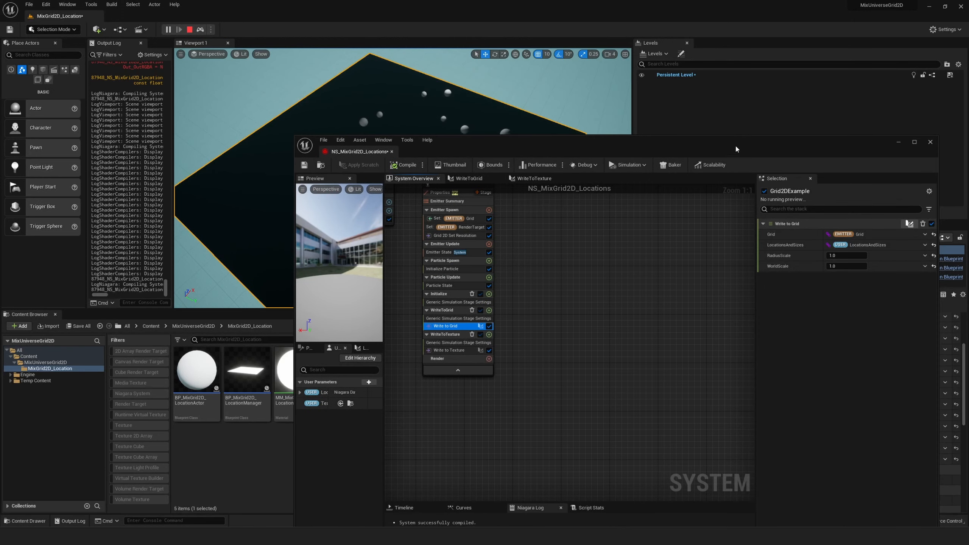
drag(694, 147, 519, 201)
drag(678, 320, 739, 320)
right_drag(507, 145, 454, 172)
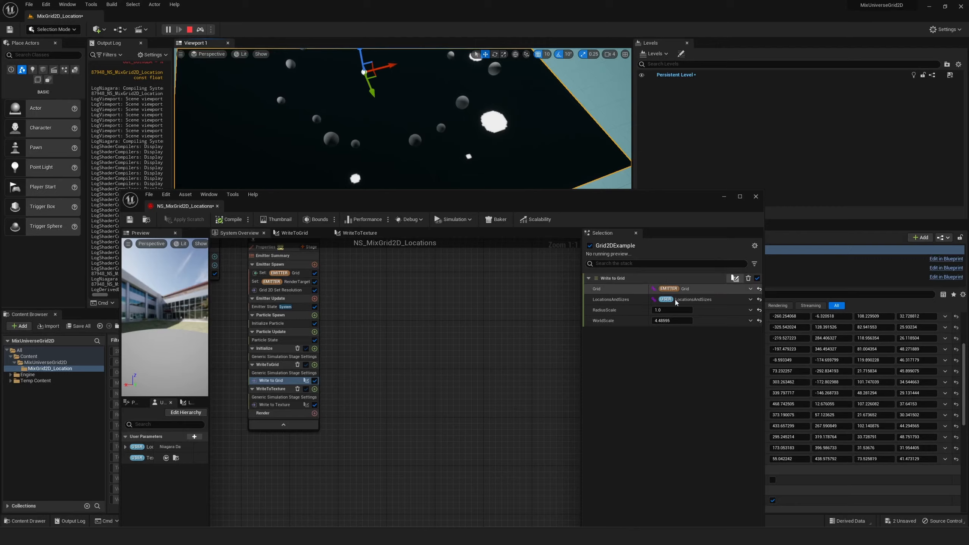
- Increase the Write to Grid module's RadiusScale to about 2.707 and set WorldScale to 6.0
mouse_move(672, 309)
mouse_down()
mouse_move(690, 309)
mouse_move(680, 310)
mouse_up()
right_drag(507, 145, 477, 134)
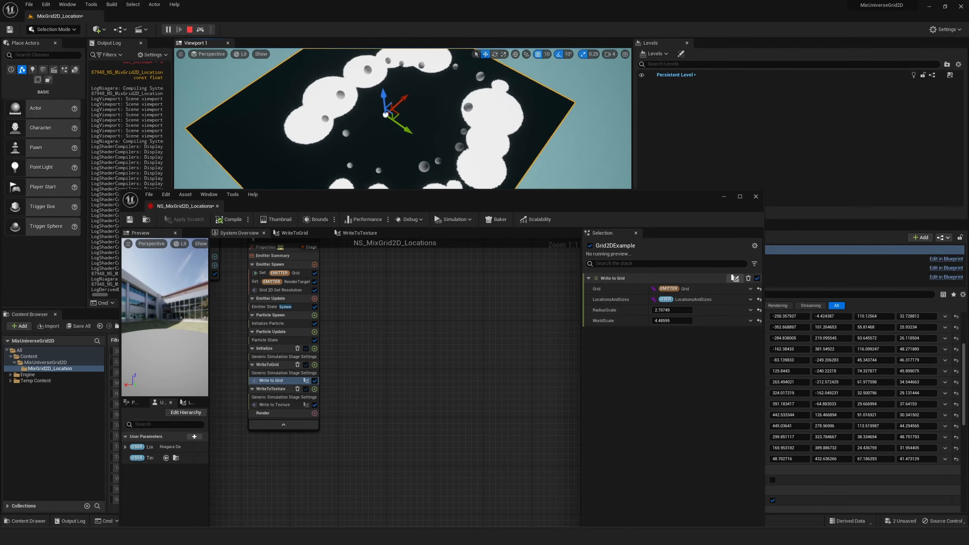
drag(680, 321, 694, 321)
click(680, 321)
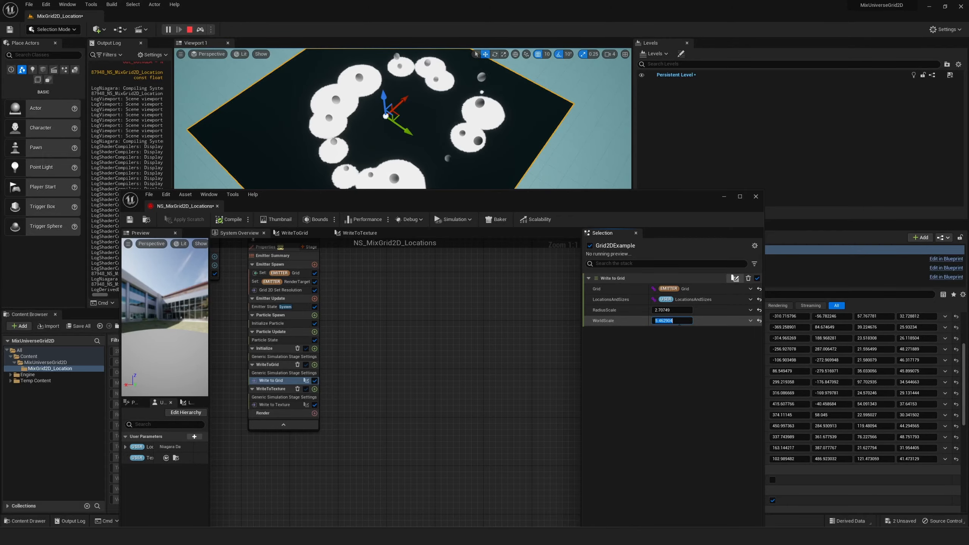
text(6.0)
key(Return)
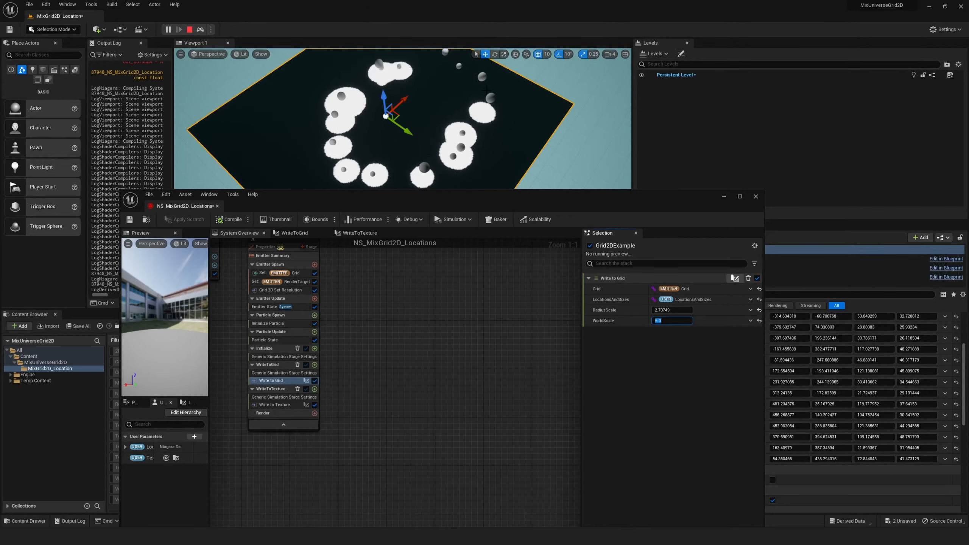
- Fine-tune RadiusScale to about 2.706 and examine how the white circles line up with the moving spheres in the level
right_drag(486, 90, 536, 116)
key(w)
mouse_move(673, 310)
mouse_down()
mouse_move(662, 310)
mouse_move(672, 310)
mouse_up()
alt+drag(488, 115, 412, 110)
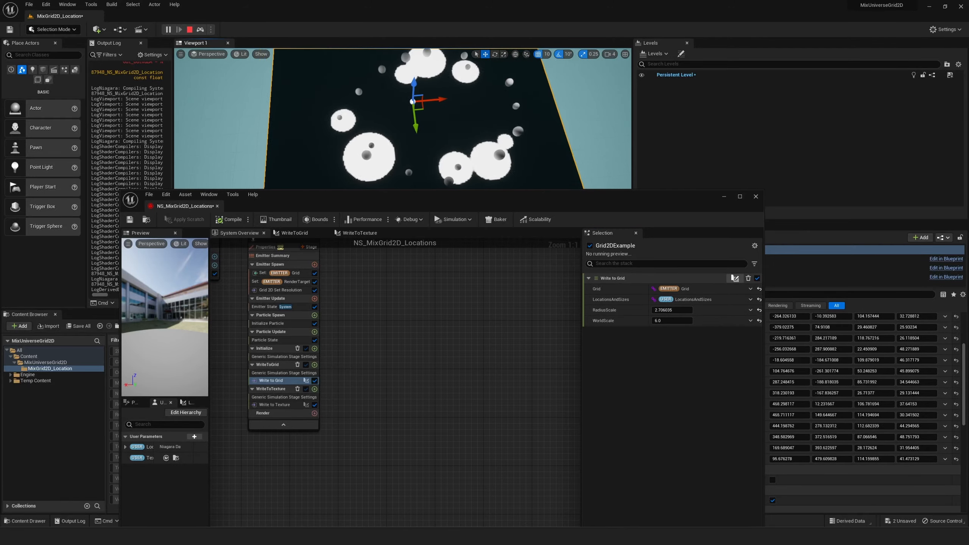
key(w)
right_drag(437, 171, 363, 158)
key(s)
drag(482, 201, 536, 100)
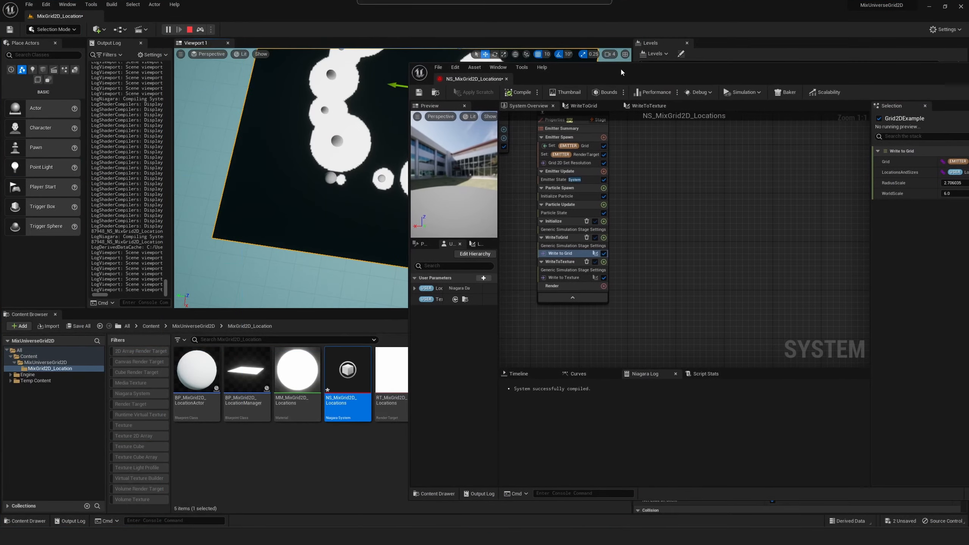
drag(621, 67, 534, 73)
right_drag(273, 172, 276, 164)
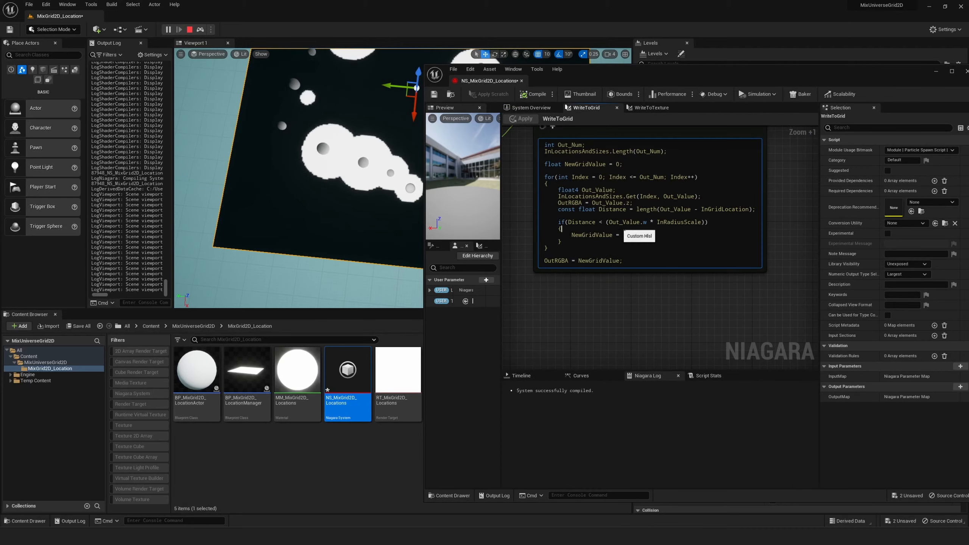
- Start a new line inside the distance if block declaring "const float Falloff = (1 -(Distance/))"
key(Return)
key(Tab)
text(const )
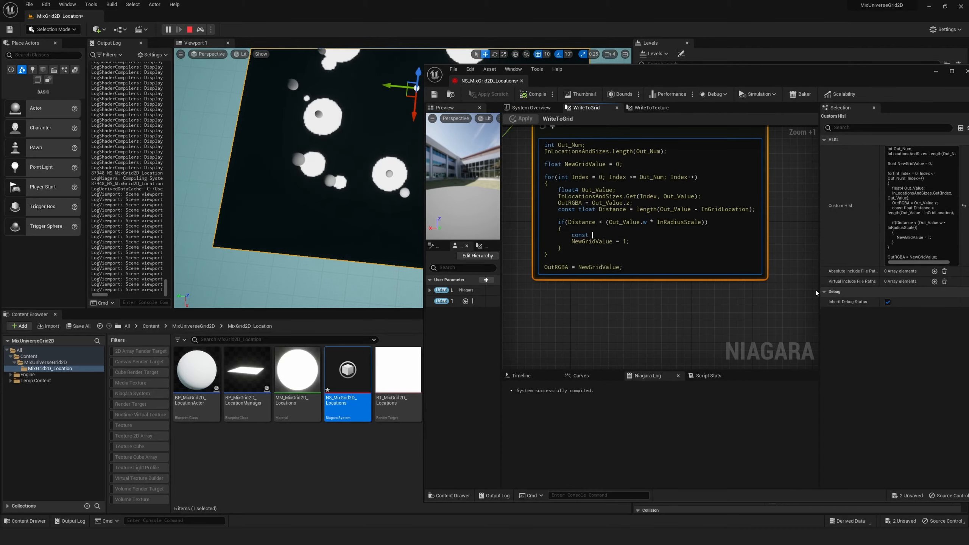
text(float Falloff = (1 -)
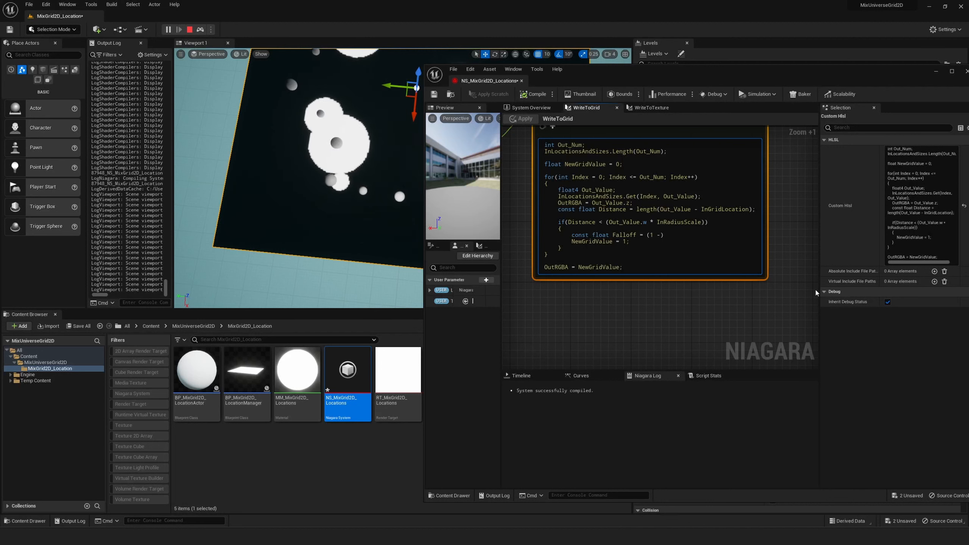
text(Disttanc)
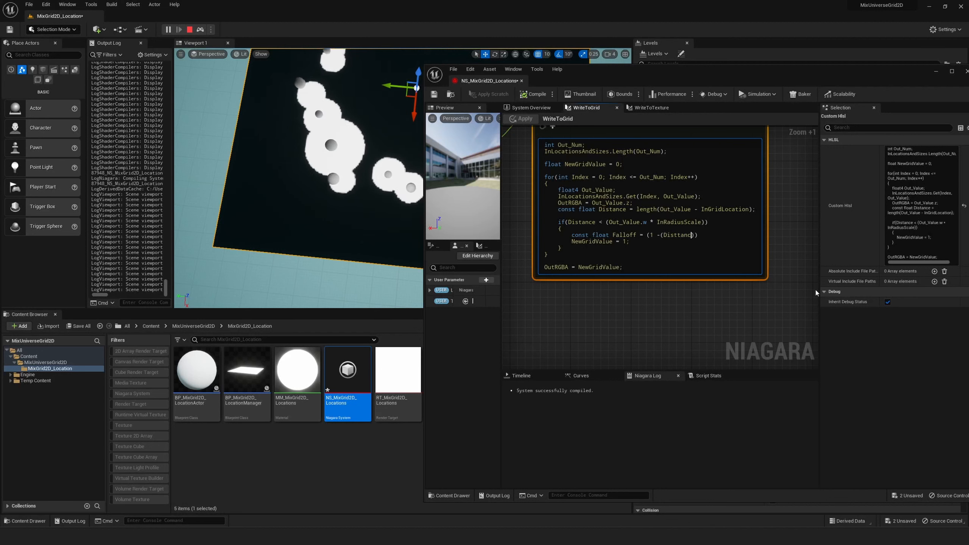
key(BackSpace)
key(BackSpace)
key(BackSpace)
key(BackSpace)
text(ance )
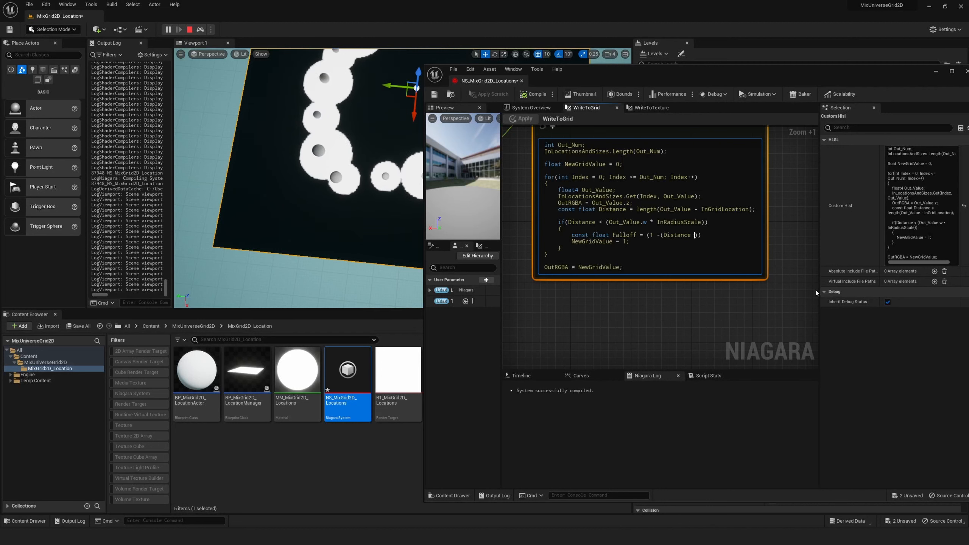
text(/)
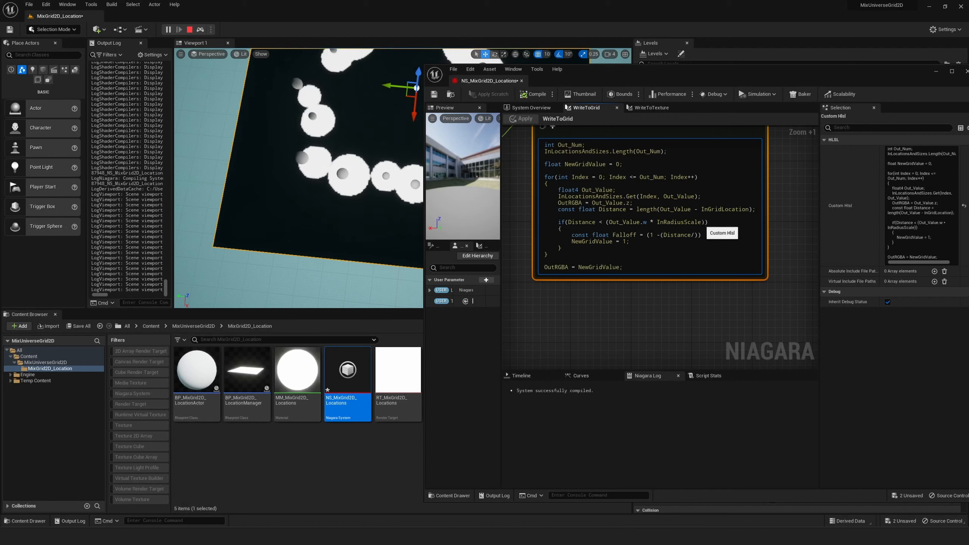
- Complete the Falloff expression by dividing Distance by "(Out_Value.w * InRadiusScale)", reusing the term from the if condition
drag(704, 223, 609, 222)
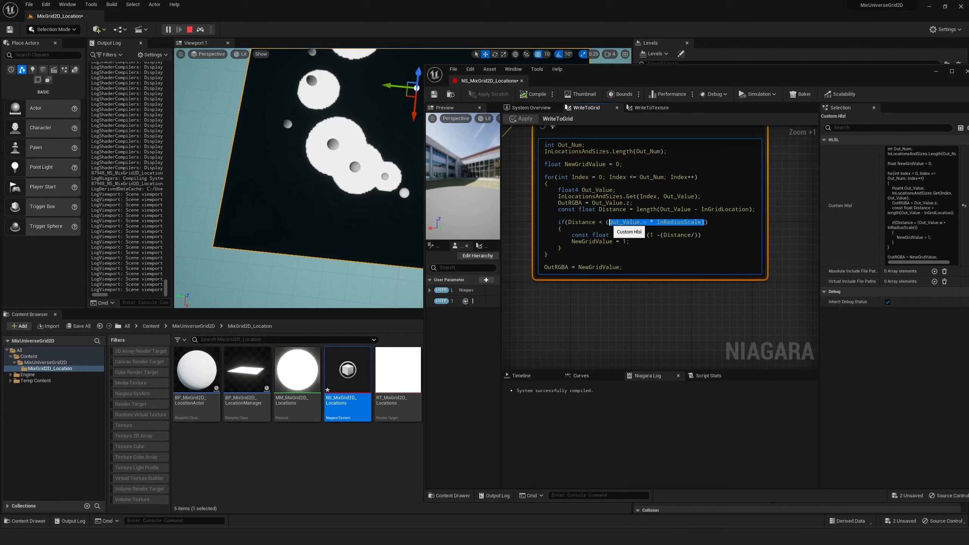
click(694, 234)
text((Out_Value.w * InRadiusScale))
click(731, 243)
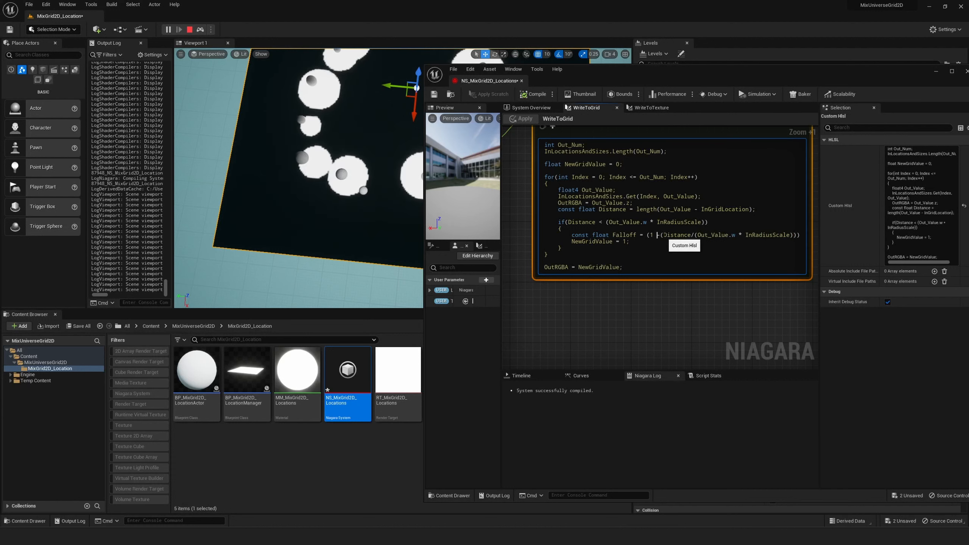
click(753, 247)
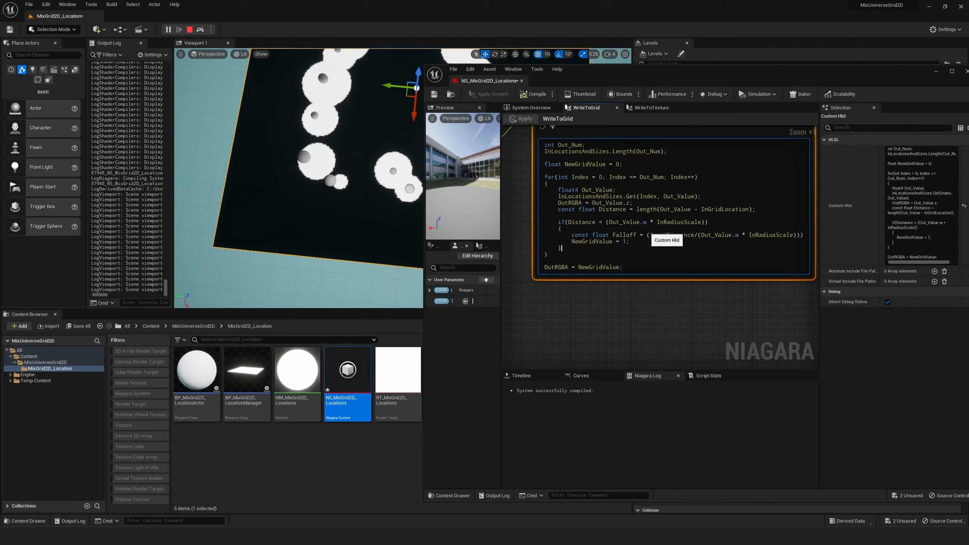
- Change the assignment inside the if block to "NewGridValue = Falloff;" and apply the script changes
double_click(624, 232)
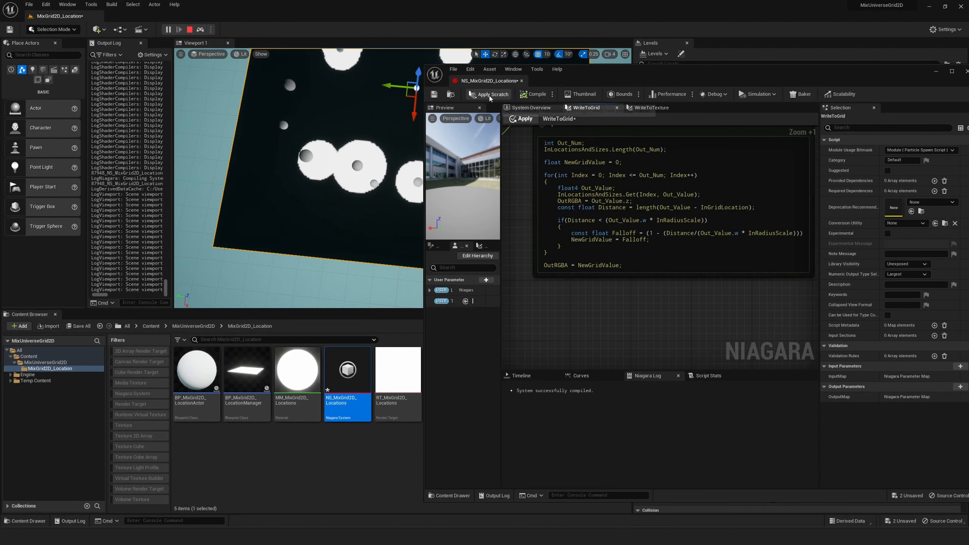
click(521, 119)
drag(578, 74, 496, 68)
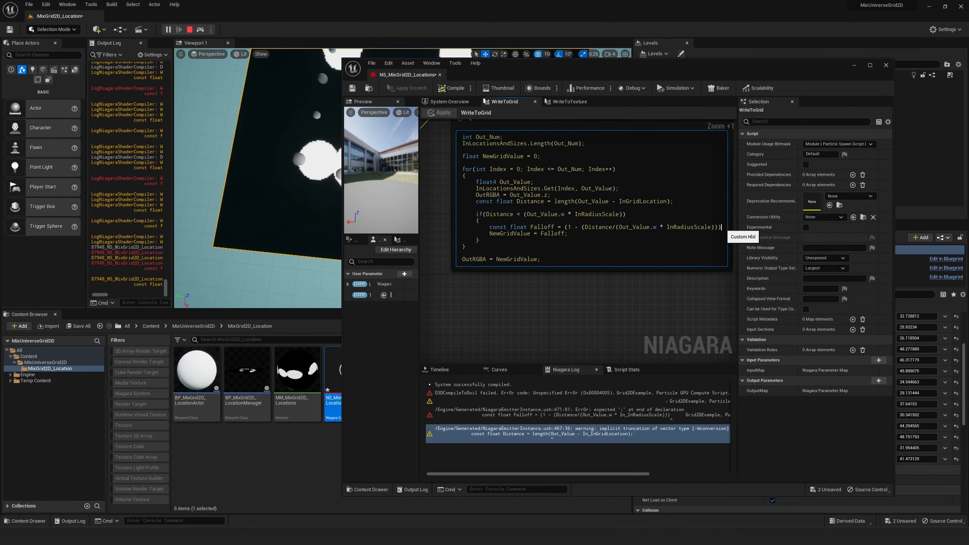
- Add the missing semicolon after the Falloff declaration, reapply the script and inspect the faded circles in the level
click(722, 227)
text(;)
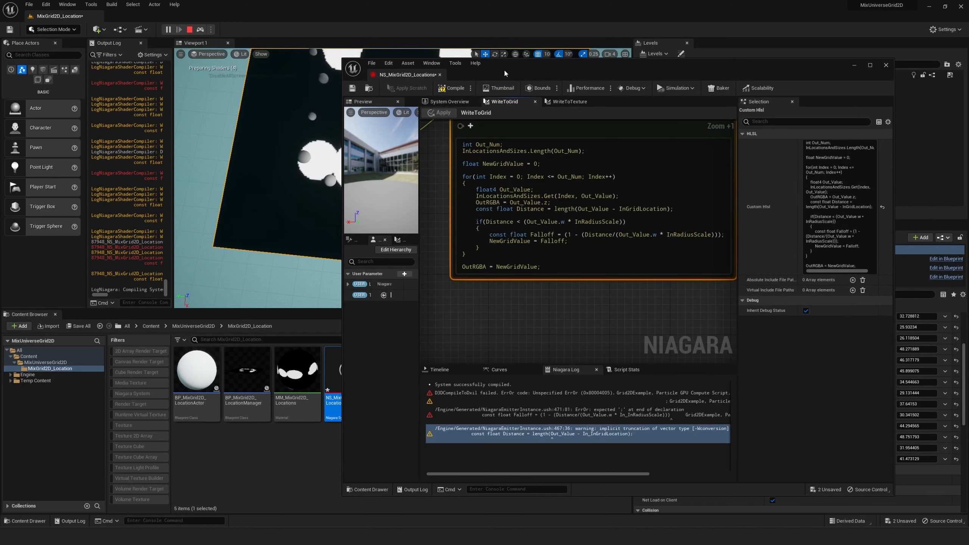
drag(505, 73, 652, 89)
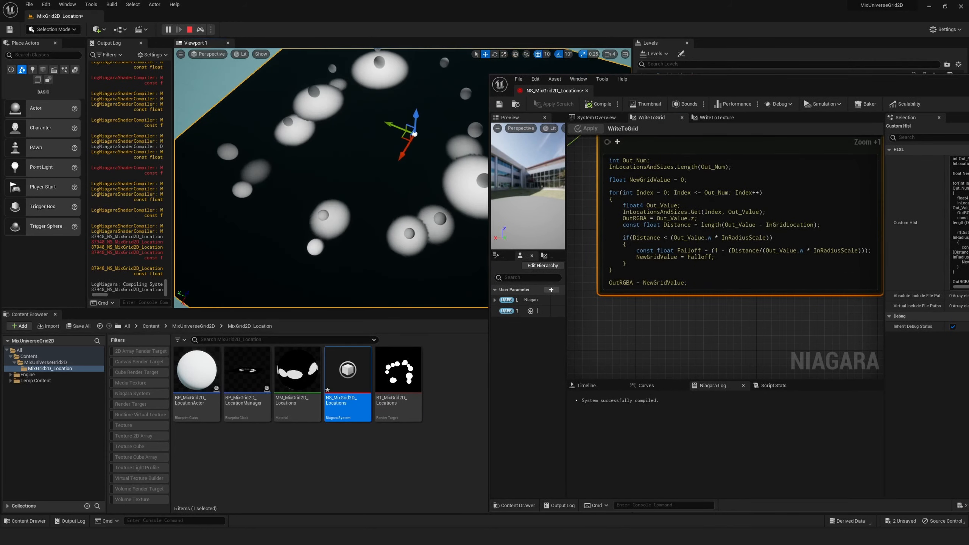
right_drag(332, 178, 241, 183)
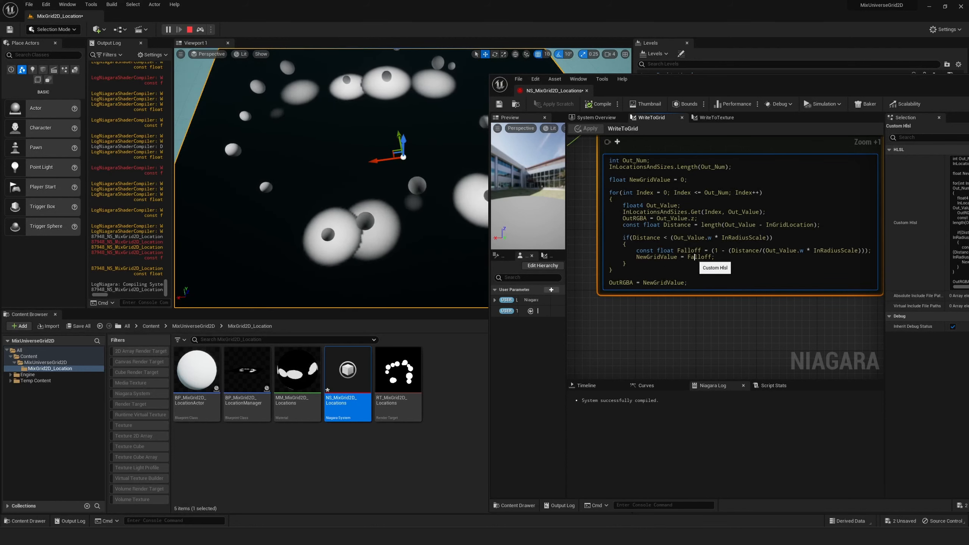
- Change the assignment to "NewGridValue = NewGridValue + Falloff;" so overlapping circles accumulate, and apply the script changes
double_click(657, 257)
key(ctrl+c)
click(748, 250)
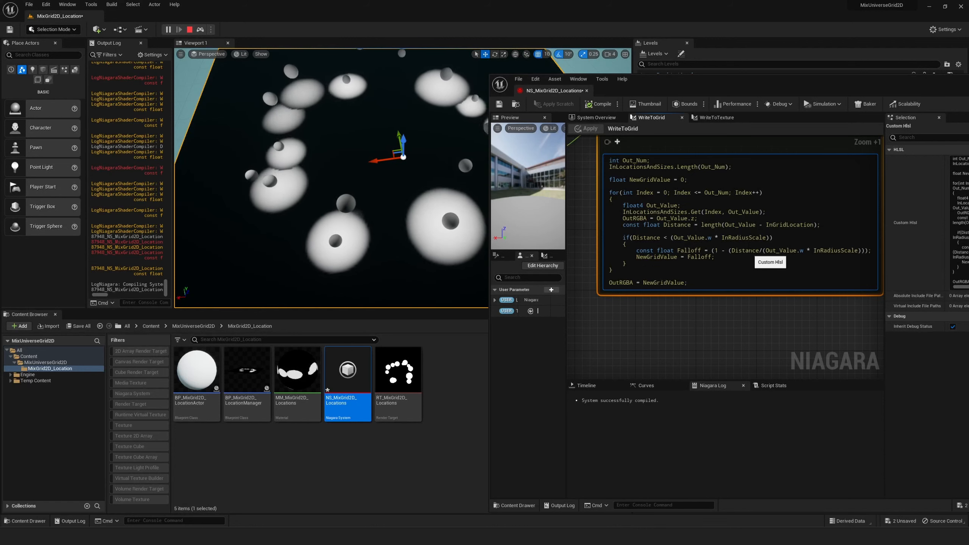
key(ctrl+v)
click(736, 321)
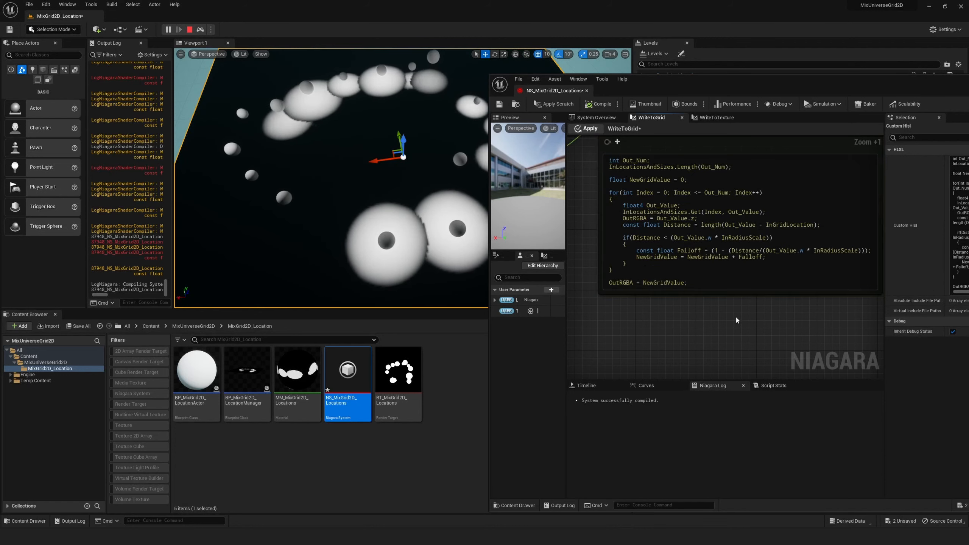
click(586, 129)
alt+drag(471, 171, 534, 182)
scroll(676, 309, down, 1)
mouse_move(668, 293)
right_down()
mouse_move(692, 312)
mouse_move(666, 299)
right_up()
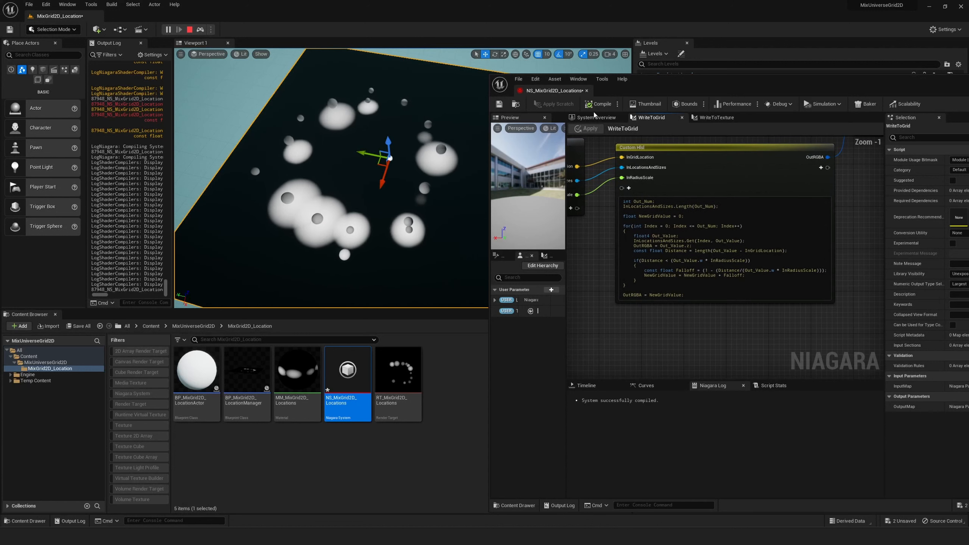
- Open the Write to Grid module's parameters in the system overview and raise RadiusScale to about 5.3
click(596, 117)
right_drag(714, 214, 728, 224)
right_drag(371, 149, 313, 147)
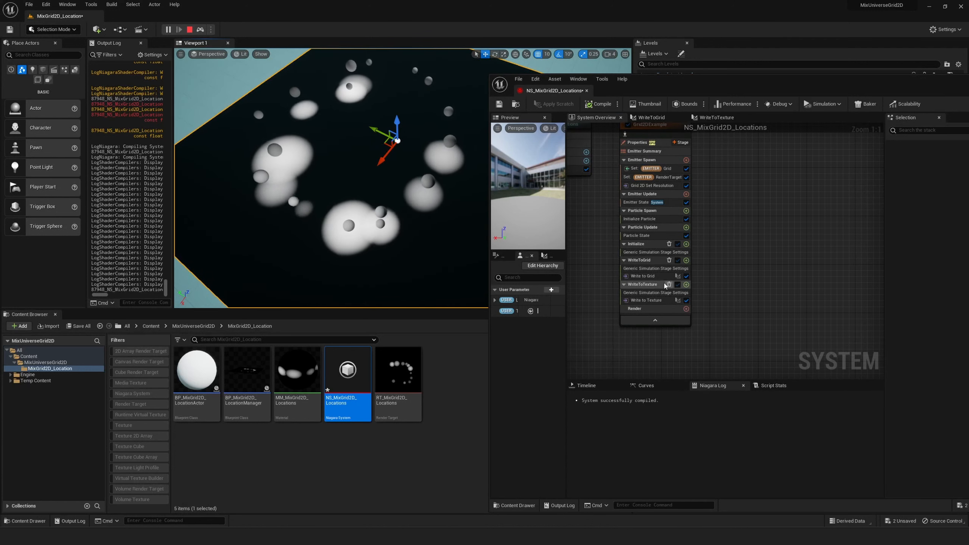
click(657, 276)
drag(809, 87, 691, 122)
drag(840, 229, 863, 229)
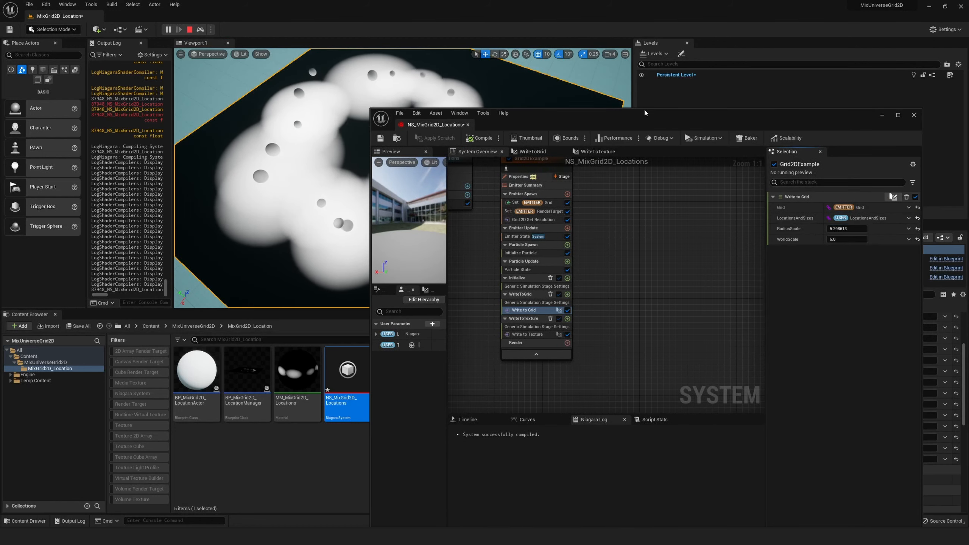
- Lower RadiusScale slightly and examine the overlapping circles in the RT_MixGrid2D_Locations render target
drag(644, 114, 695, 111)
mouse_move(905, 227)
mouse_down()
mouse_move(884, 227)
mouse_move(895, 227)
mouse_up()
right_drag(696, 245, 697, 233)
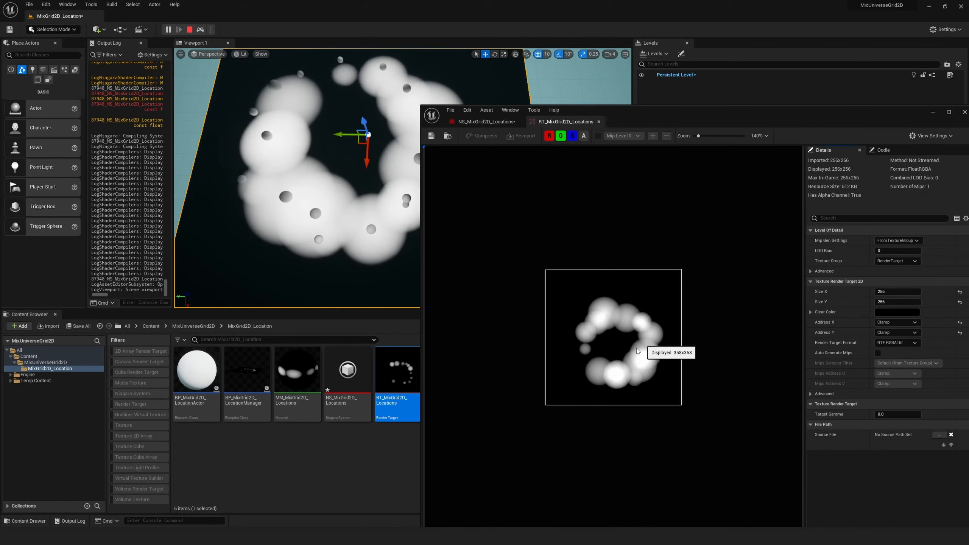
scroll(637, 351, up, 5)
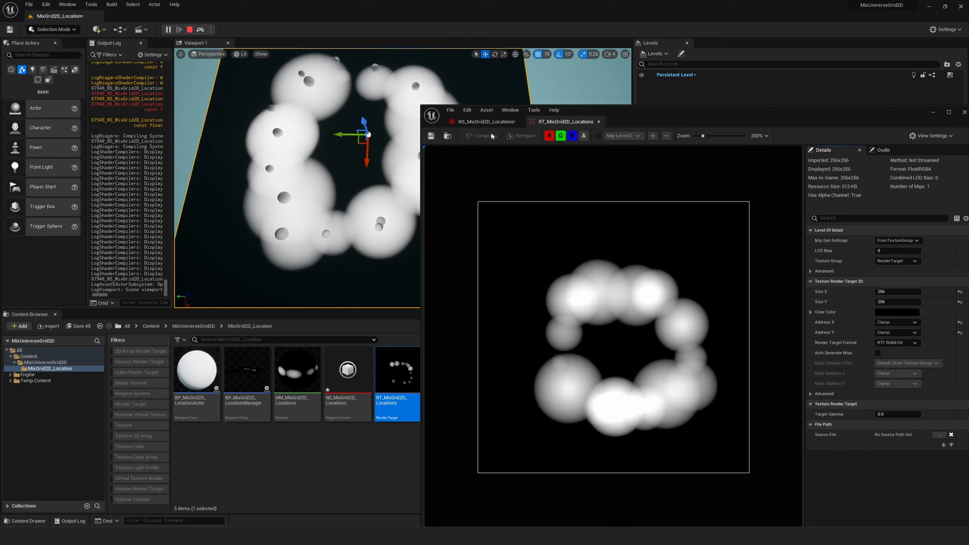
- Return to the WriteToGrid script and add a StackContext RGBA parameter to the Map Get node
click(484, 121)
right_drag(619, 182, 627, 195)
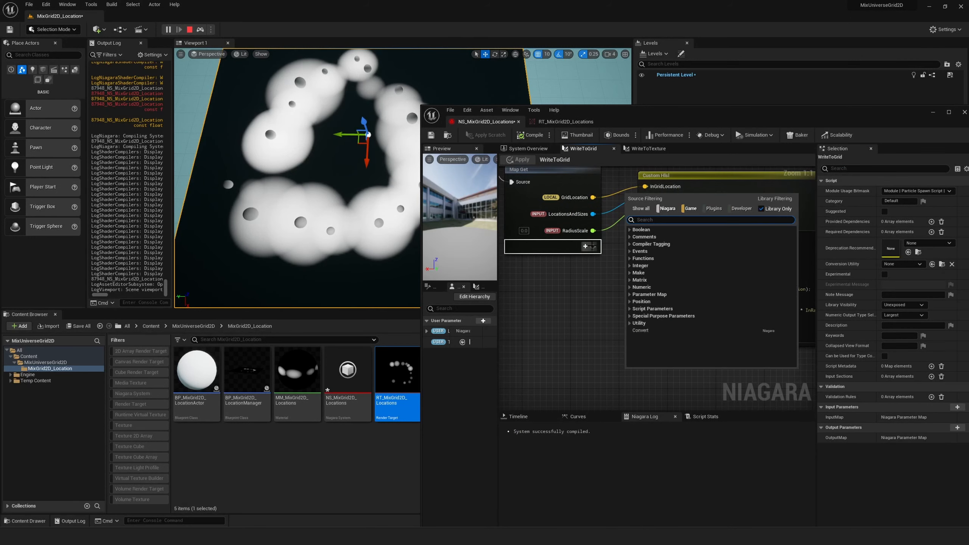
click(586, 246)
click(586, 246)
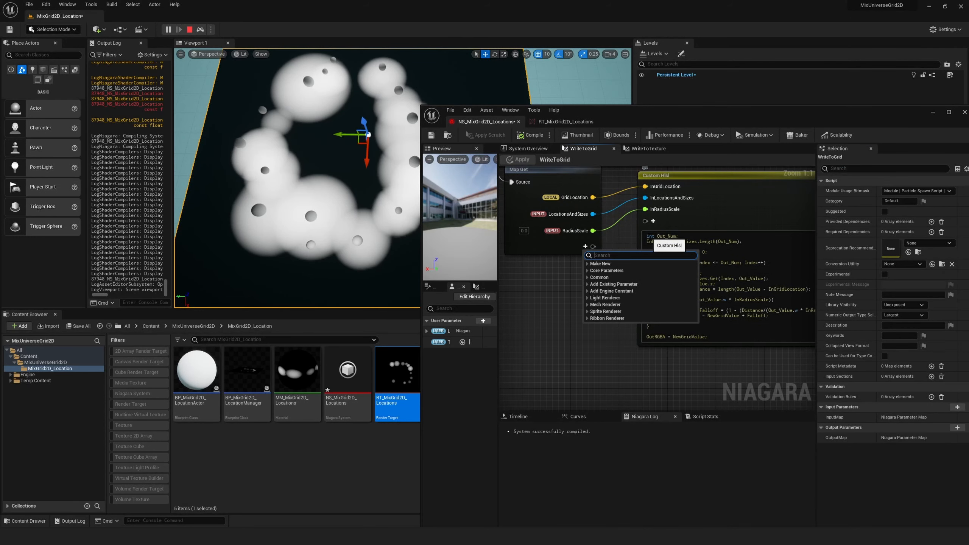
text(RGBA)
key(Return)
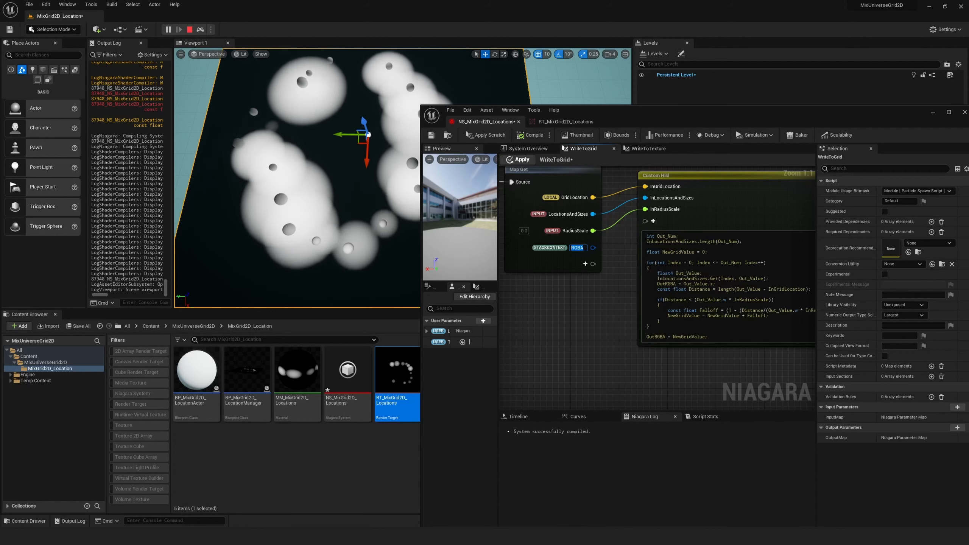
- Connect the StackContext RGBA output to a new Custom Hlsl input named InRGBA and apply the script changes
drag(539, 251, 598, 225)
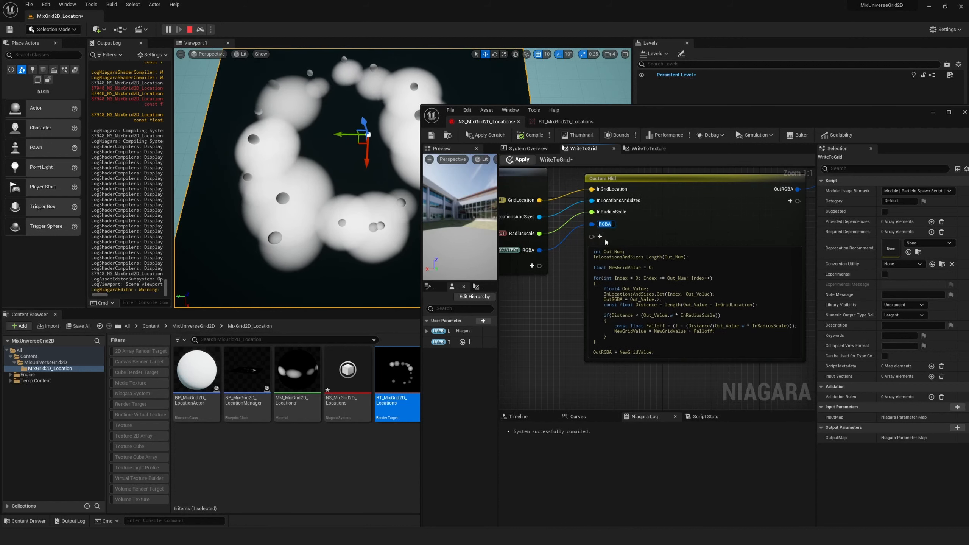
right_click(602, 225)
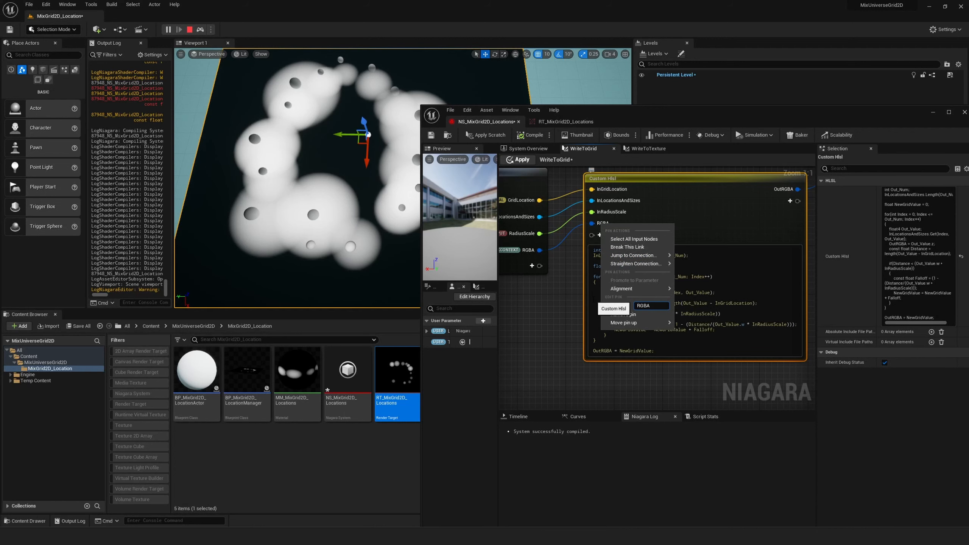
key(Return)
click(534, 284)
right_drag(534, 290, 503, 258)
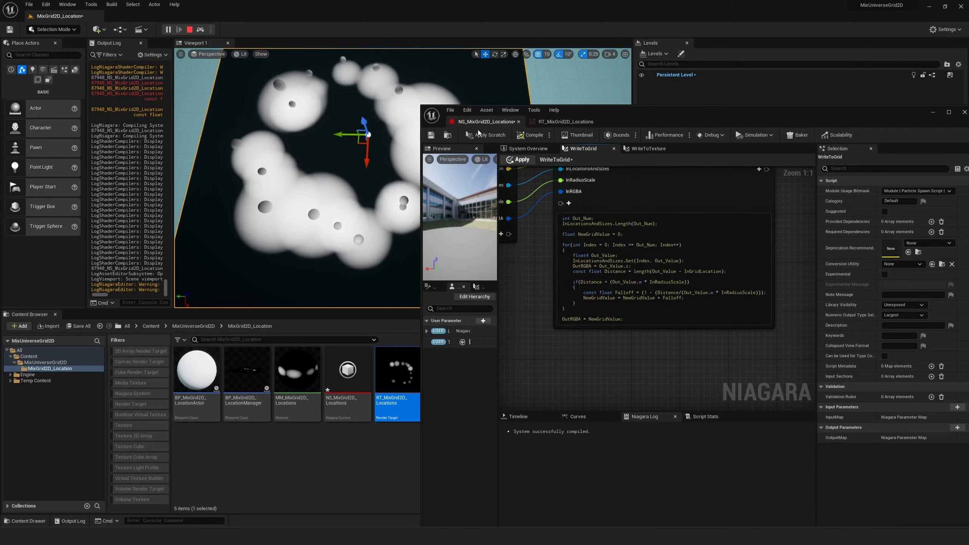
click(485, 135)
right_drag(576, 189, 570, 217)
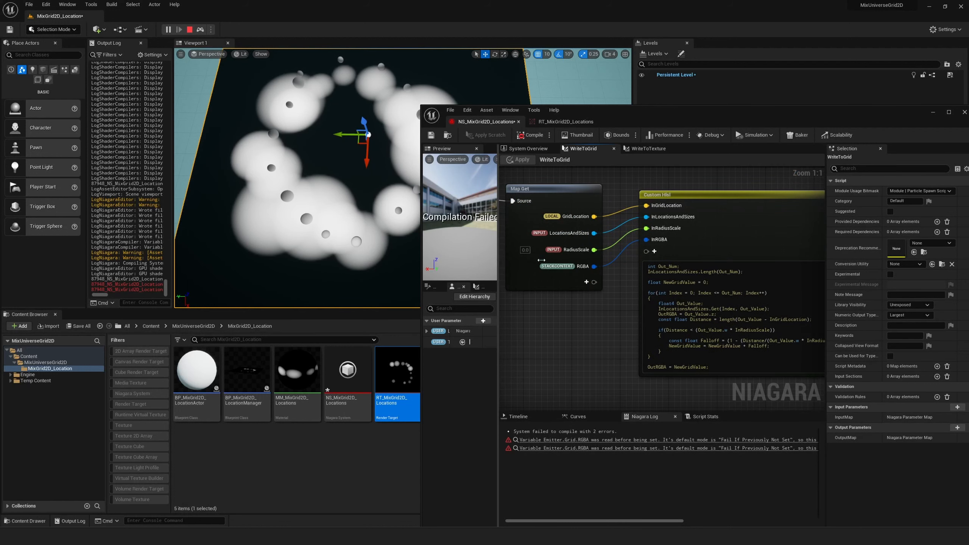
- Set the Default Mode of the StackContext RGBA parameter to Value
drag(541, 260, 573, 261)
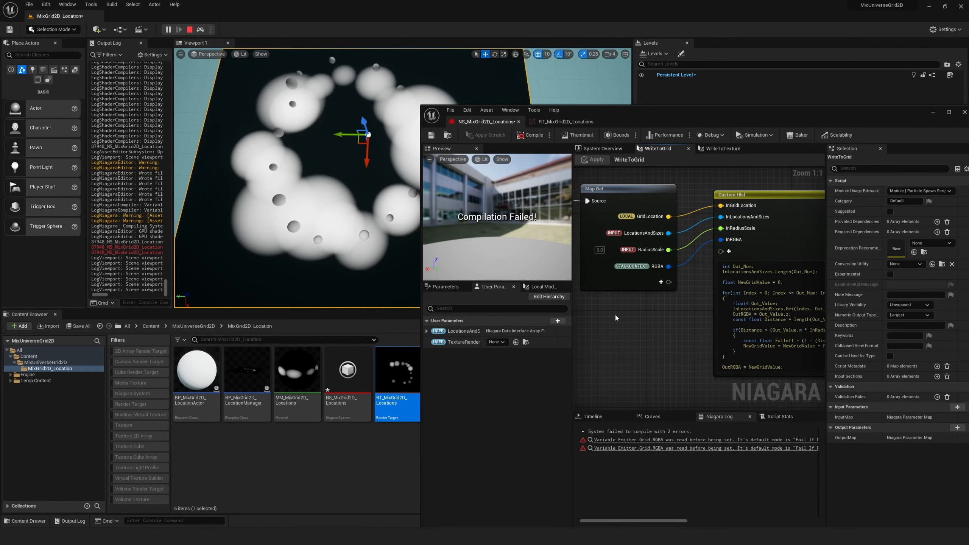
click(448, 290)
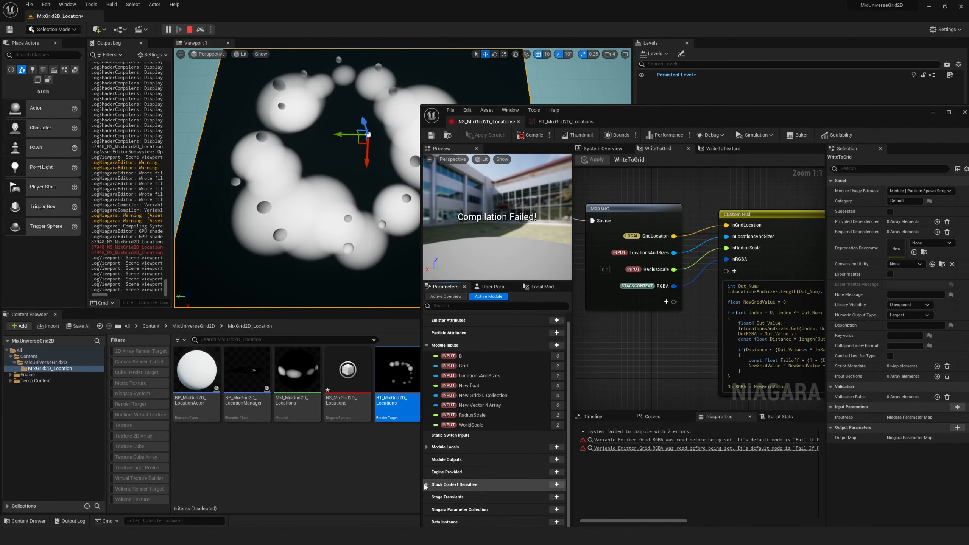
click(426, 485)
click(488, 485)
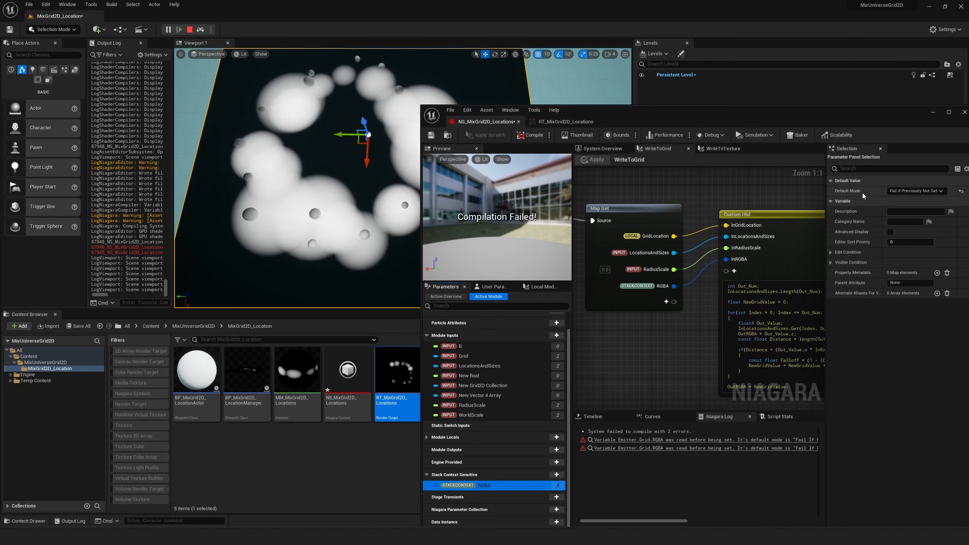
click(921, 191)
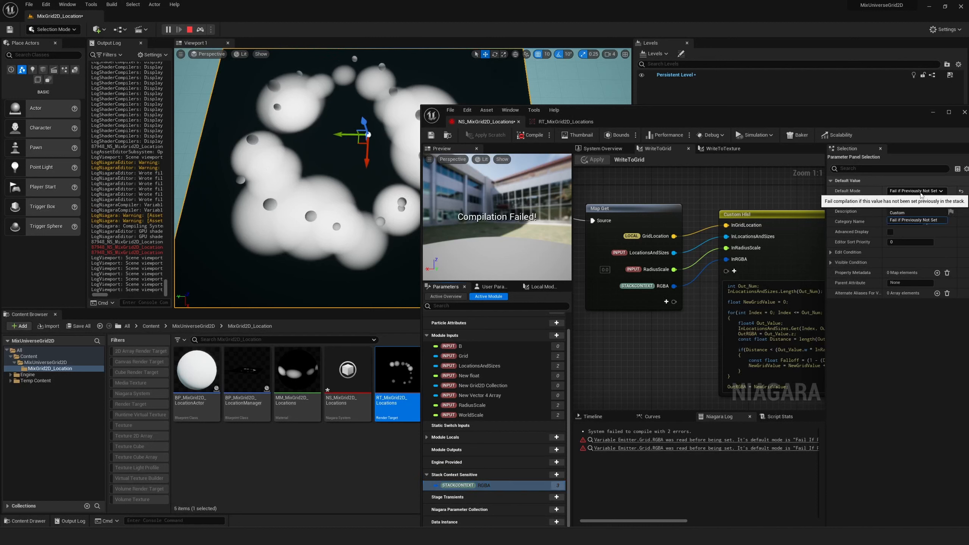
click(910, 198)
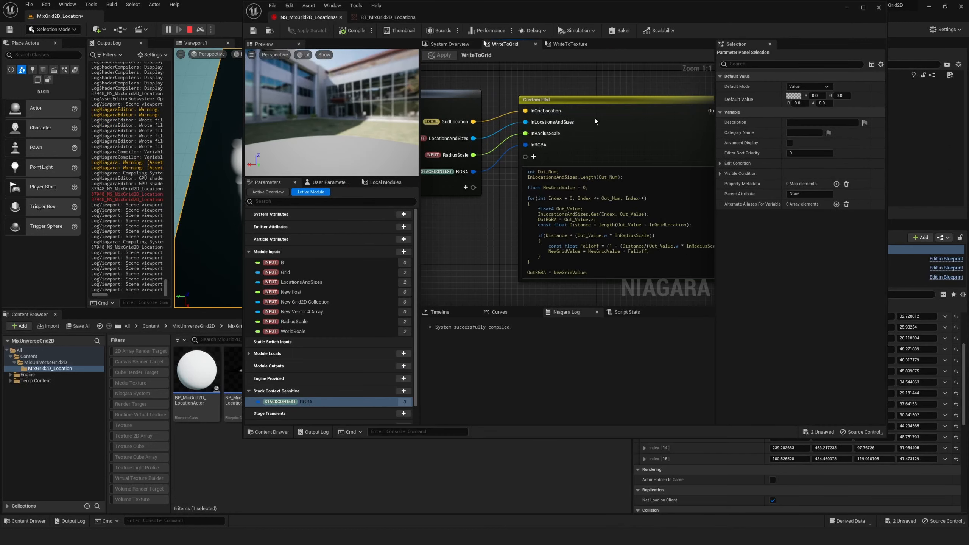
- Add the Engine DeltaTime constant as a new output on the WriteToGrid script's Map Get node
right_drag(489, 203, 493, 163)
right_drag(470, 218, 498, 256)
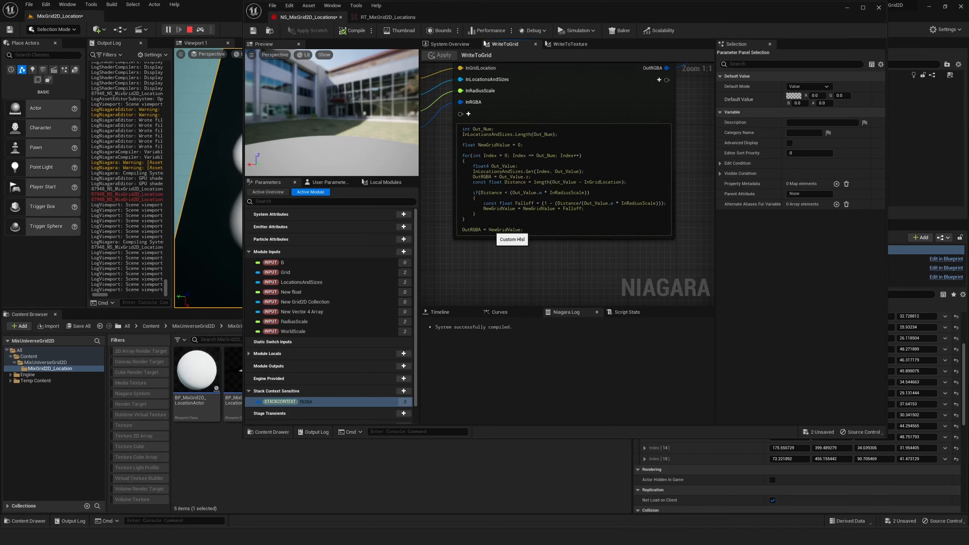
right_drag(447, 216, 489, 185)
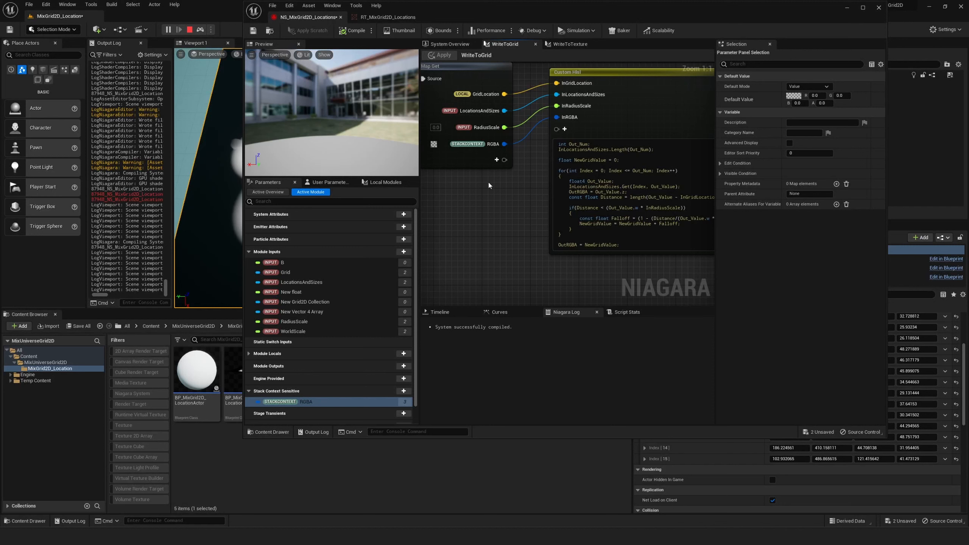
click(497, 162)
text(delta)
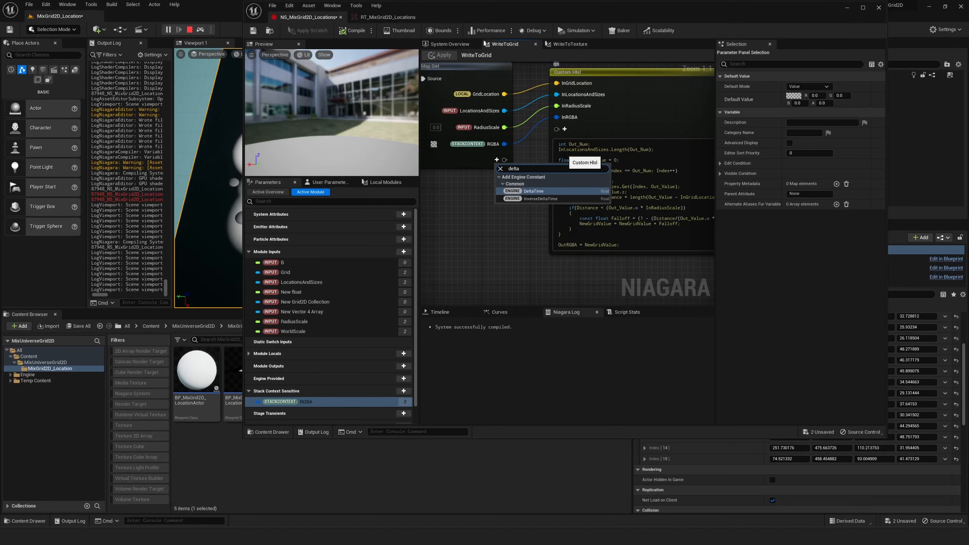
key(Return)
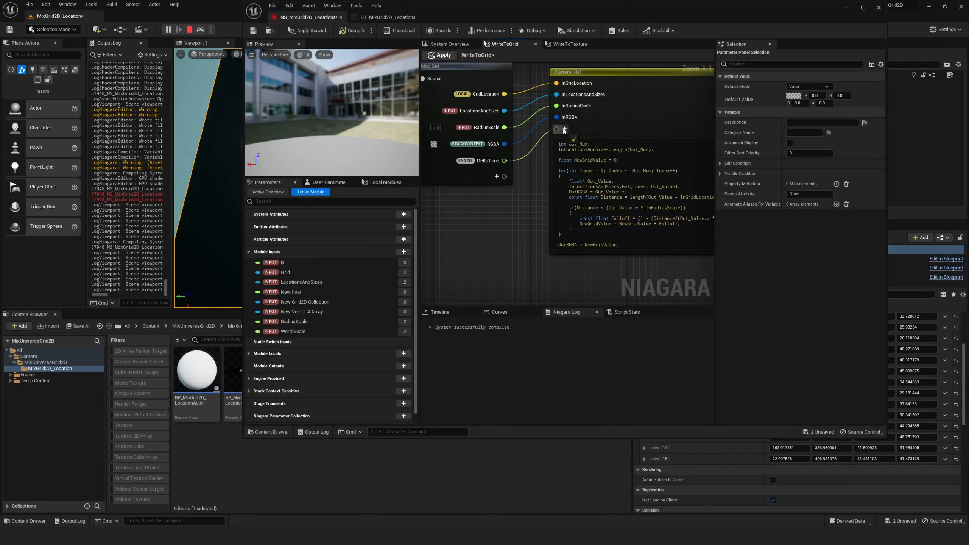
- Connect DeltaTime to a new Custom Hlsl input named InDeltaTime, set OutRGBA to lerp(InRGBA, NewGridValue, InDeltaTime * 5), and apply the script
drag(564, 131, 565, 130)
right_click(572, 129)
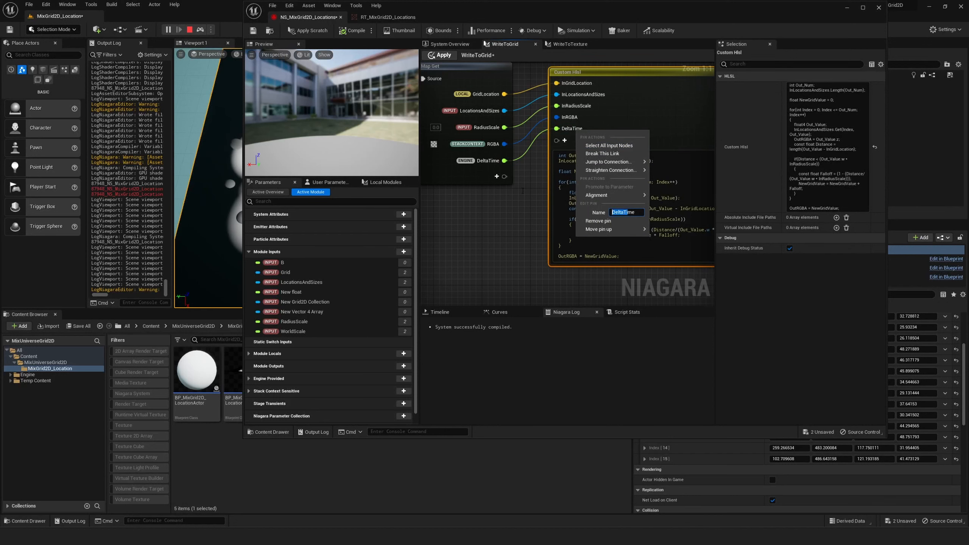
click(474, 191)
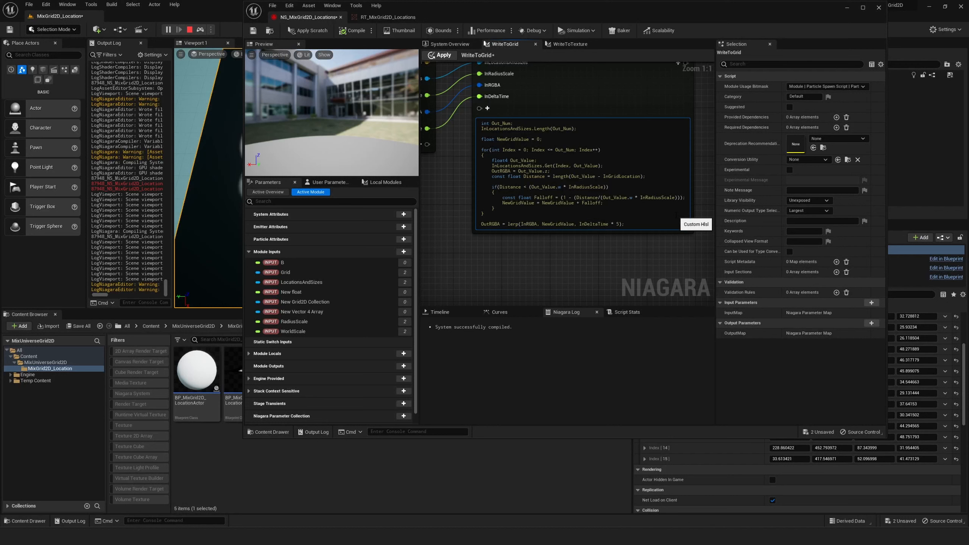
right_drag(569, 229, 559, 243)
- Uncover the level viewport and examine the trails around the moving actors from several angles
drag(482, 15, 670, 53)
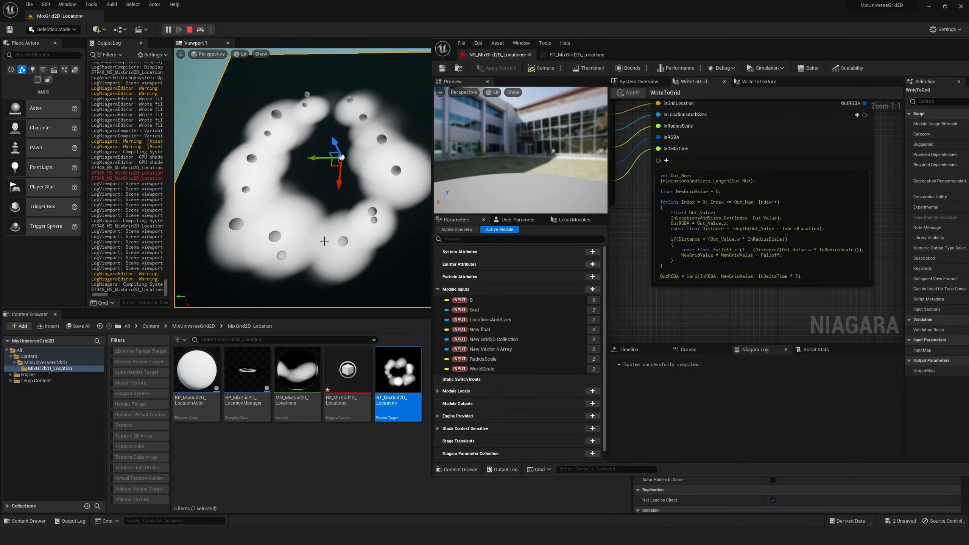
right_drag(302, 178, 404, 187)
key(d)
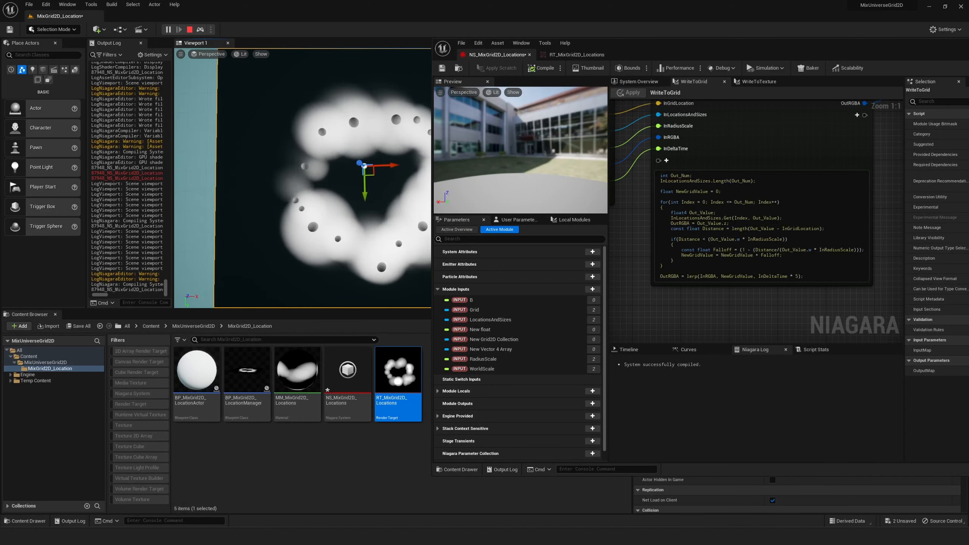
right_drag(301, 178, 378, 183)
- Show performance statistics in the System Overview and examine the GPU cost of the Grid2DExample simulation stages
click(649, 82)
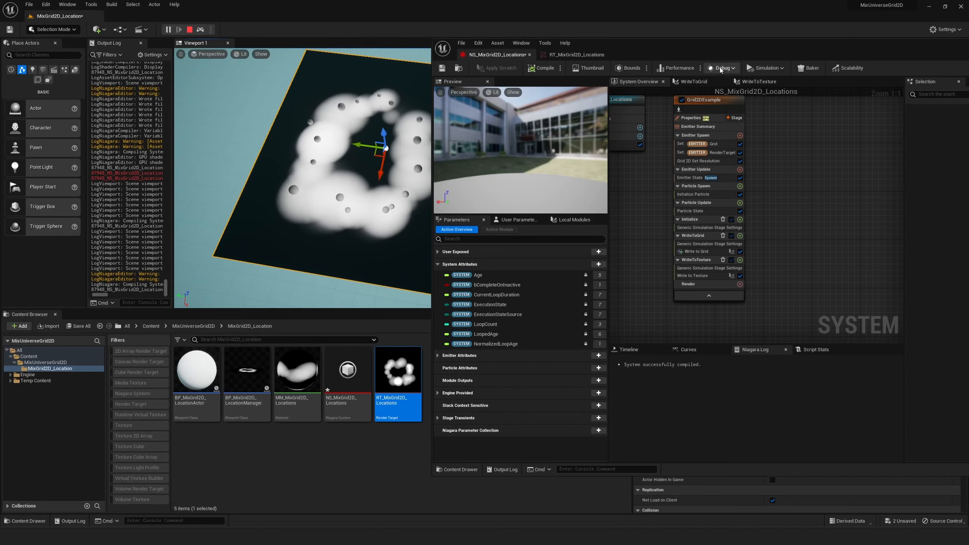
click(676, 67)
right_drag(647, 184, 652, 212)
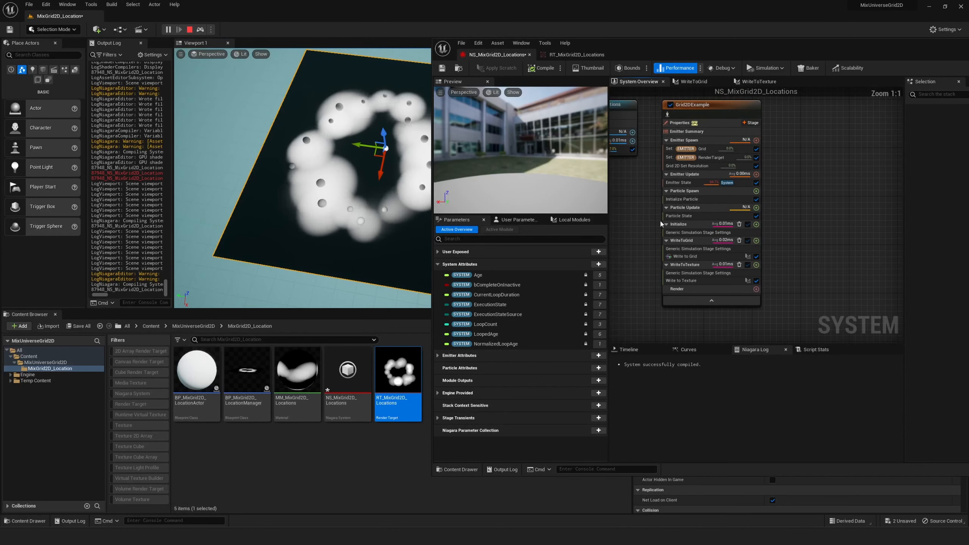
scroll(793, 237, up, 1)
right_drag(797, 233, 831, 239)
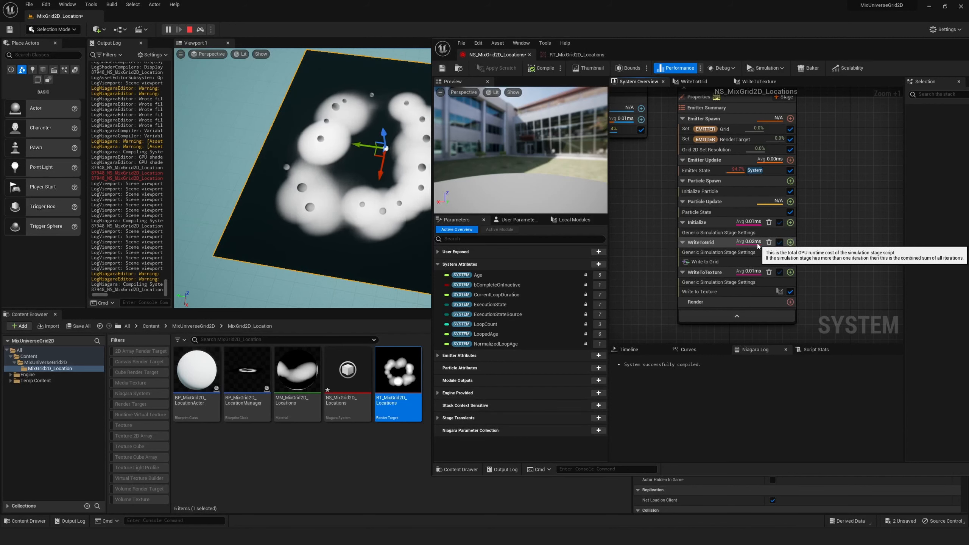
- Save the NS_MixGrid2D_Locations system and review the BP_MixGrid2D_LocationManager event graph
right_click(350, 376)
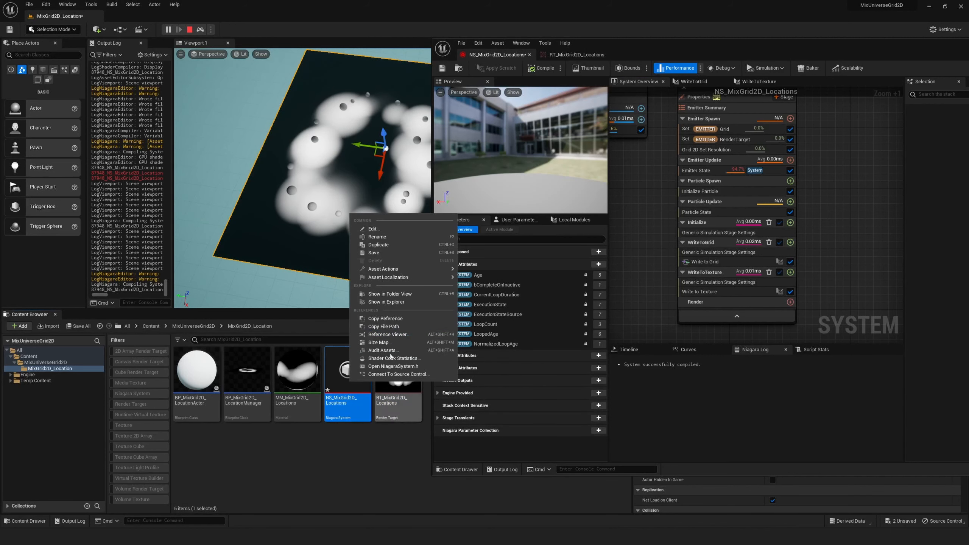
click(375, 253)
click(262, 397)
double_click(262, 397)
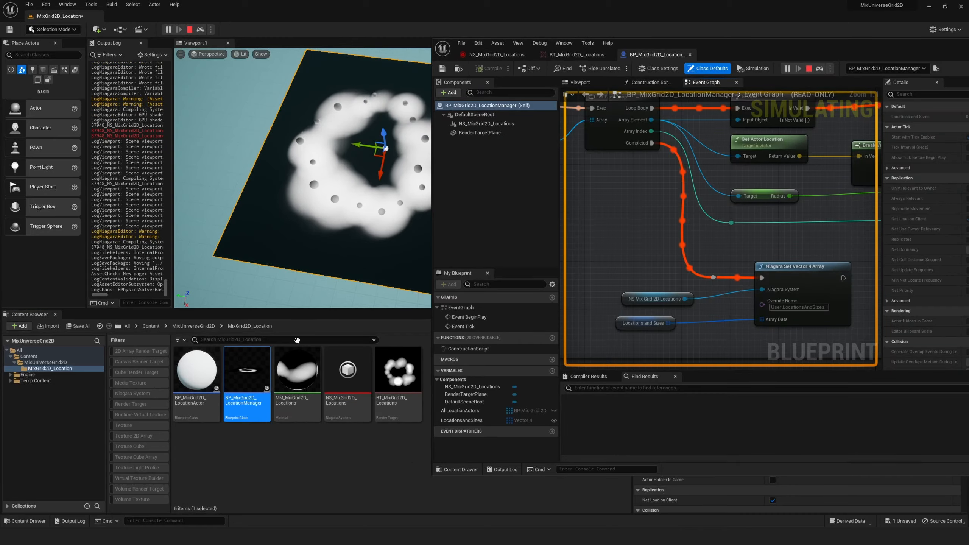
scroll(634, 240, down, 3)
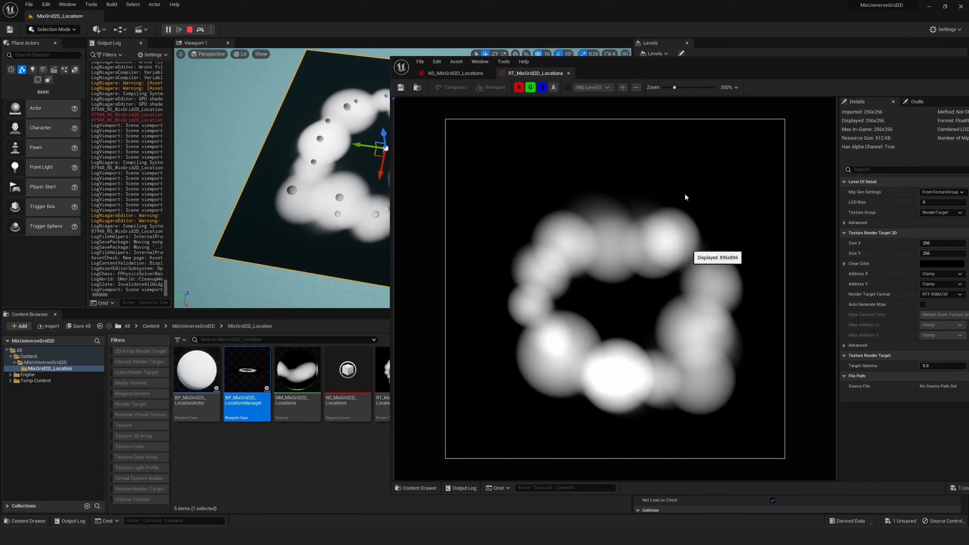
- In NS_MixGrid2D_Locations, set the Initialize stage's Execute Behavior to On Simulation Reset and compile the system
click(475, 76)
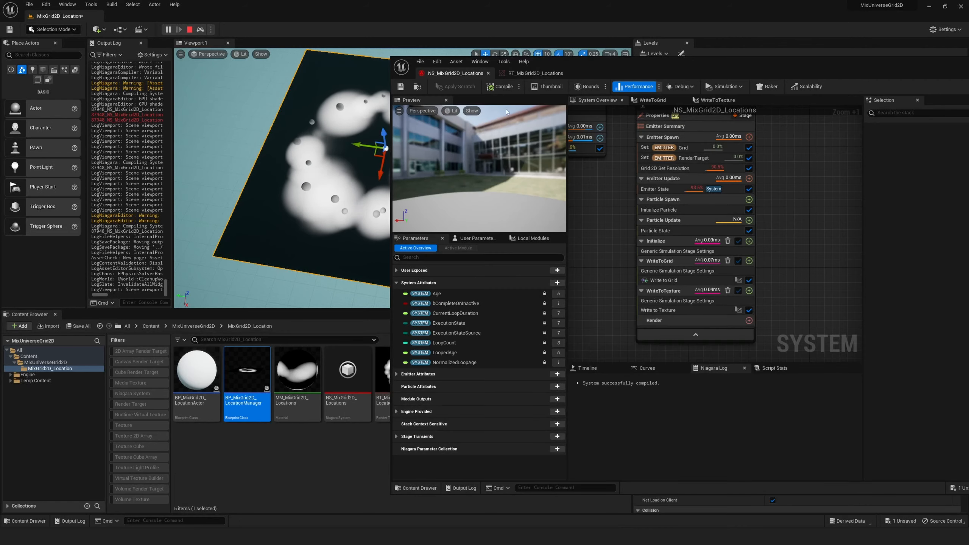
drag(542, 62, 637, 160)
click(587, 187)
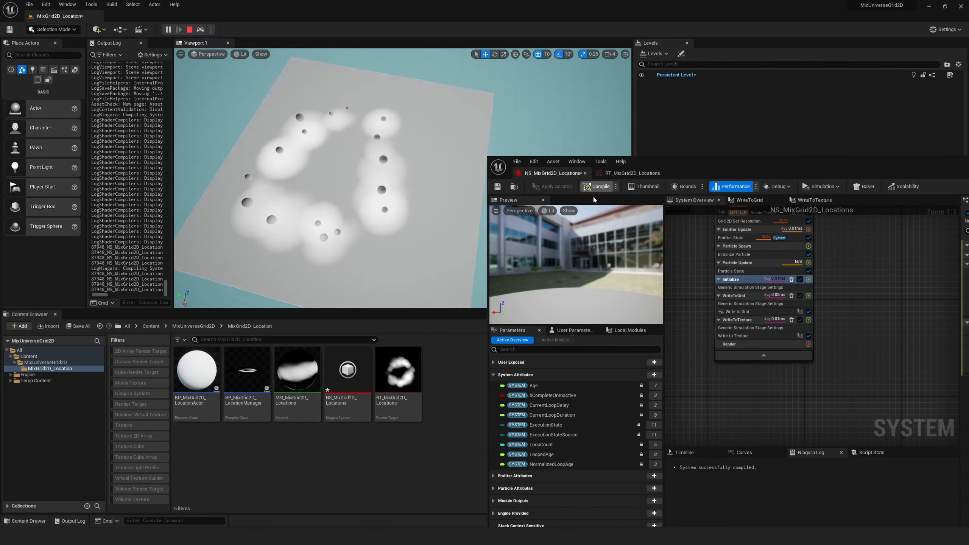
drag(756, 165, 568, 165)
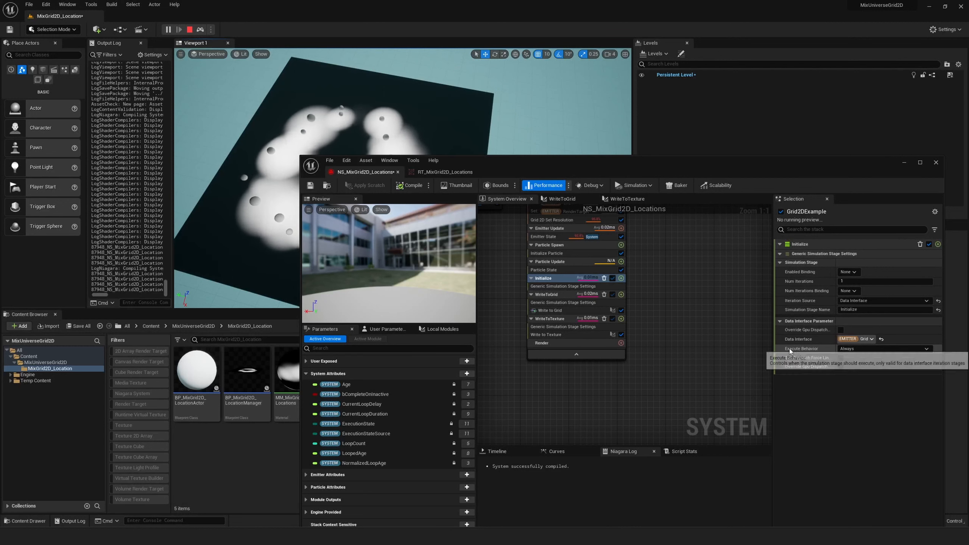
click(854, 350)
click(865, 363)
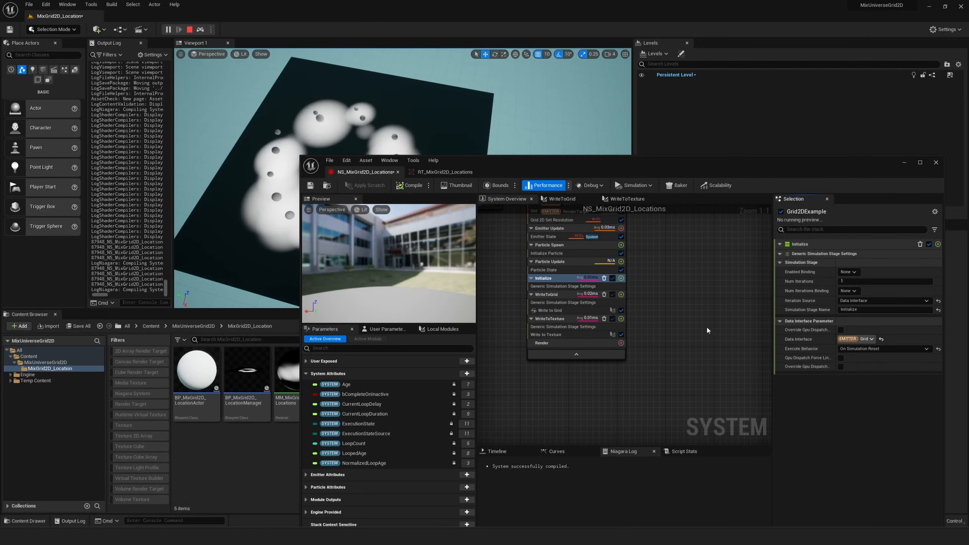
drag(583, 168, 741, 172)
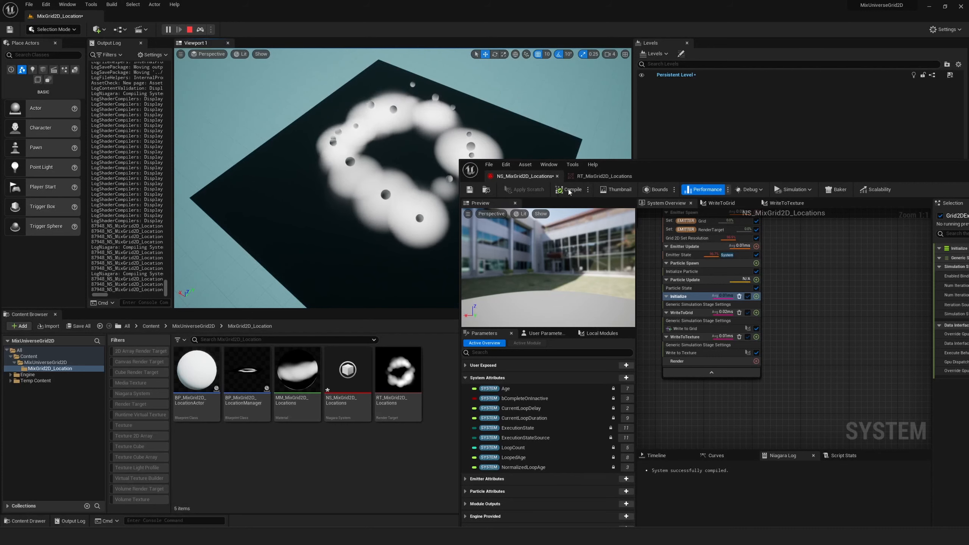
- Reposition the Niagara editor and review the emitter stack alongside the blended trails in the level viewport
drag(667, 171, 430, 222)
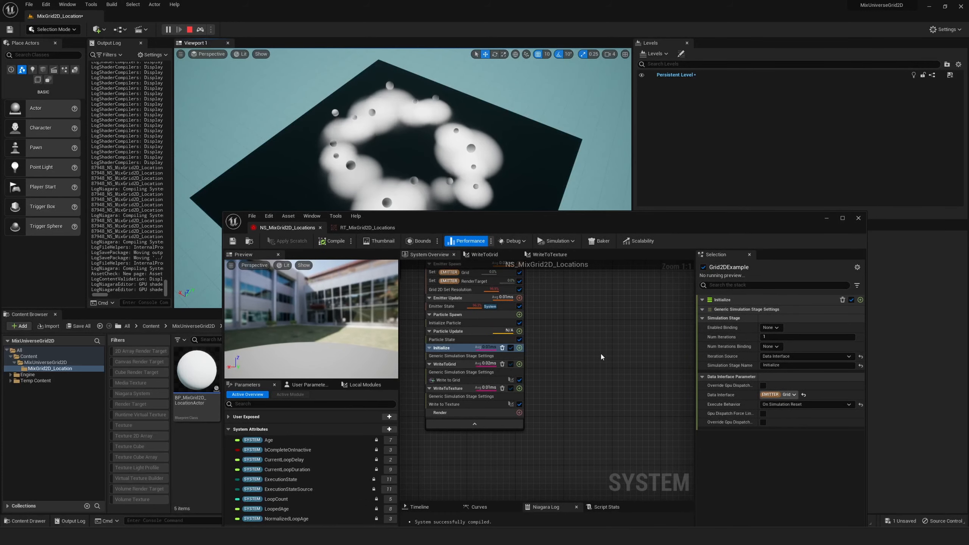
right_drag(601, 354, 630, 319)
right_drag(593, 268, 612, 342)
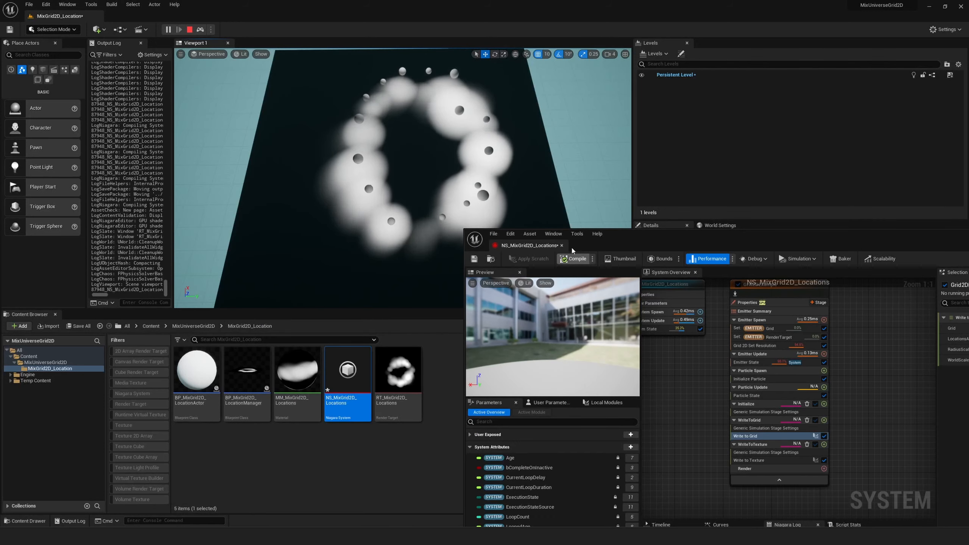
drag(662, 239, 462, 272)
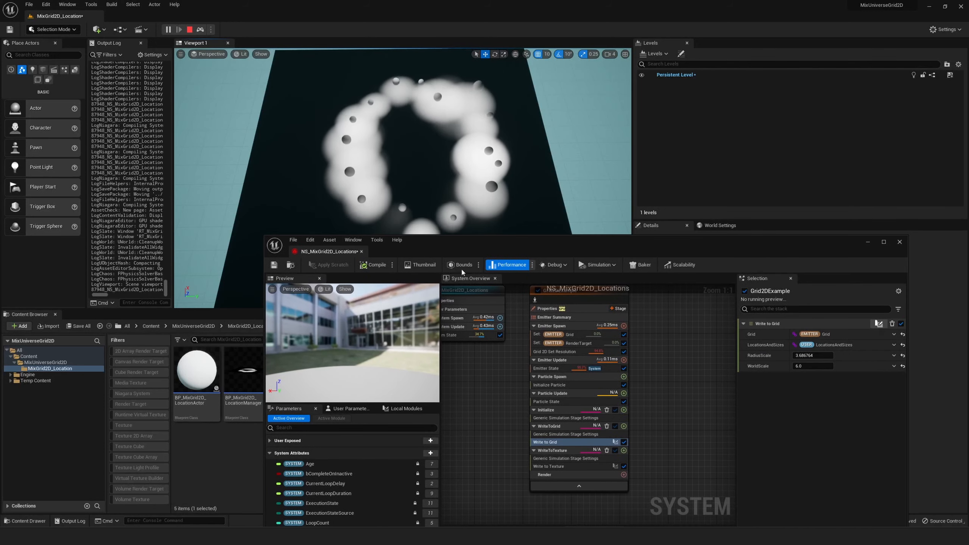
right_drag(420, 152, 339, 151)
right_drag(497, 179, 498, 180)
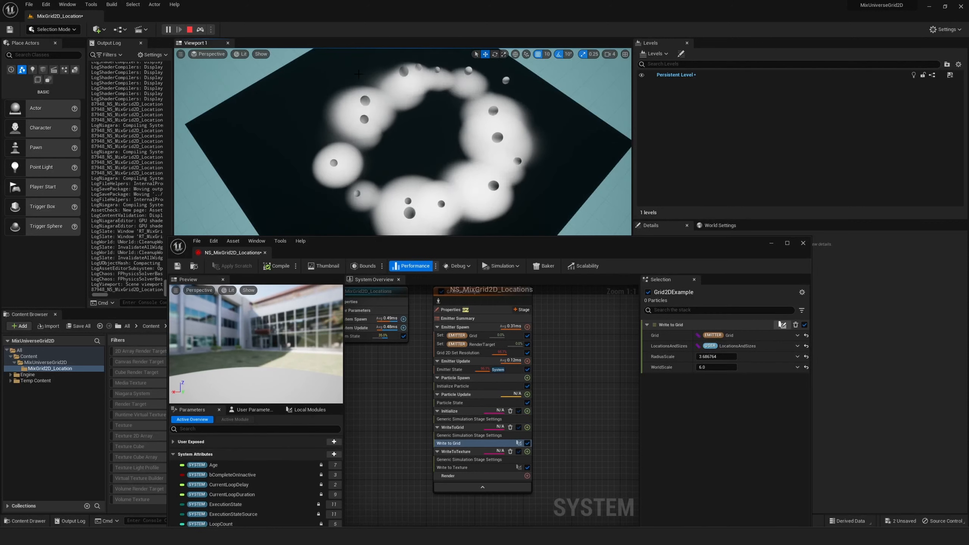